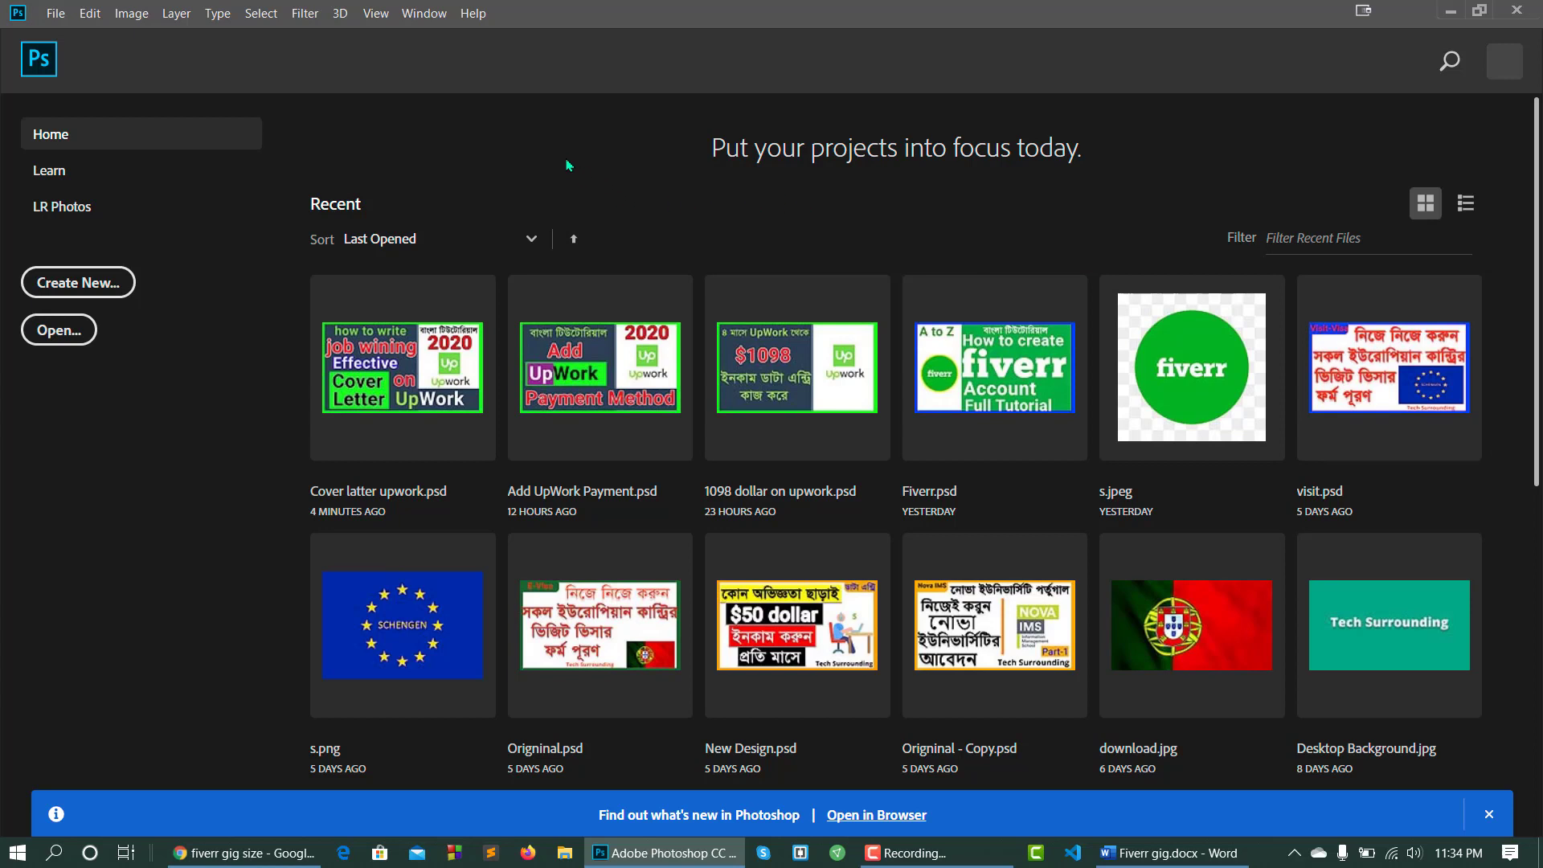
Create a new blank document 550 pixels wide and 370 pixels high at 300 pixels/inch with a white background.
click(56, 14)
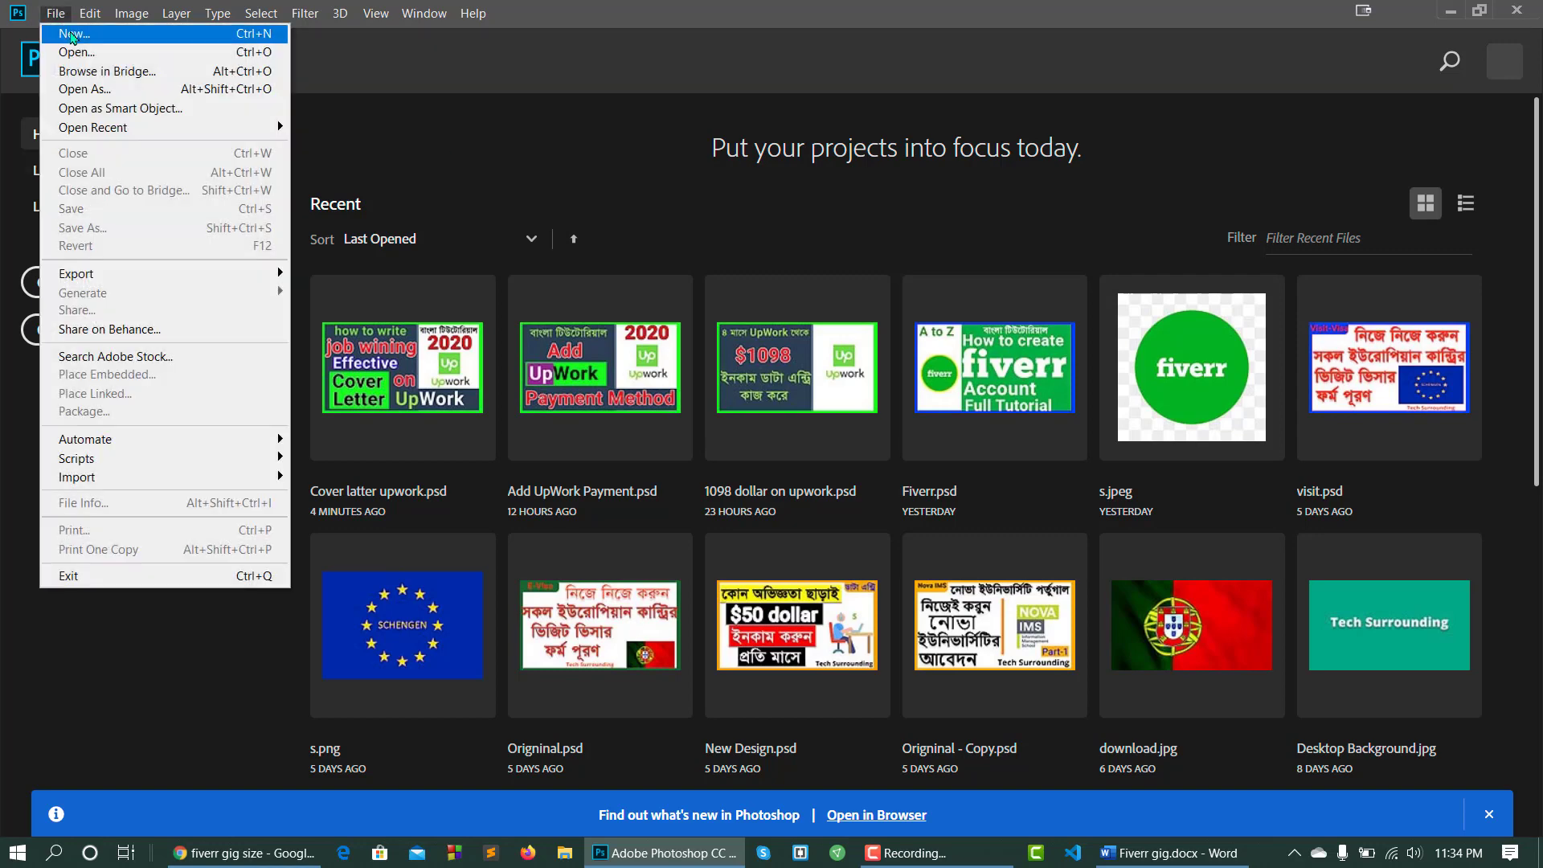
click(72, 36)
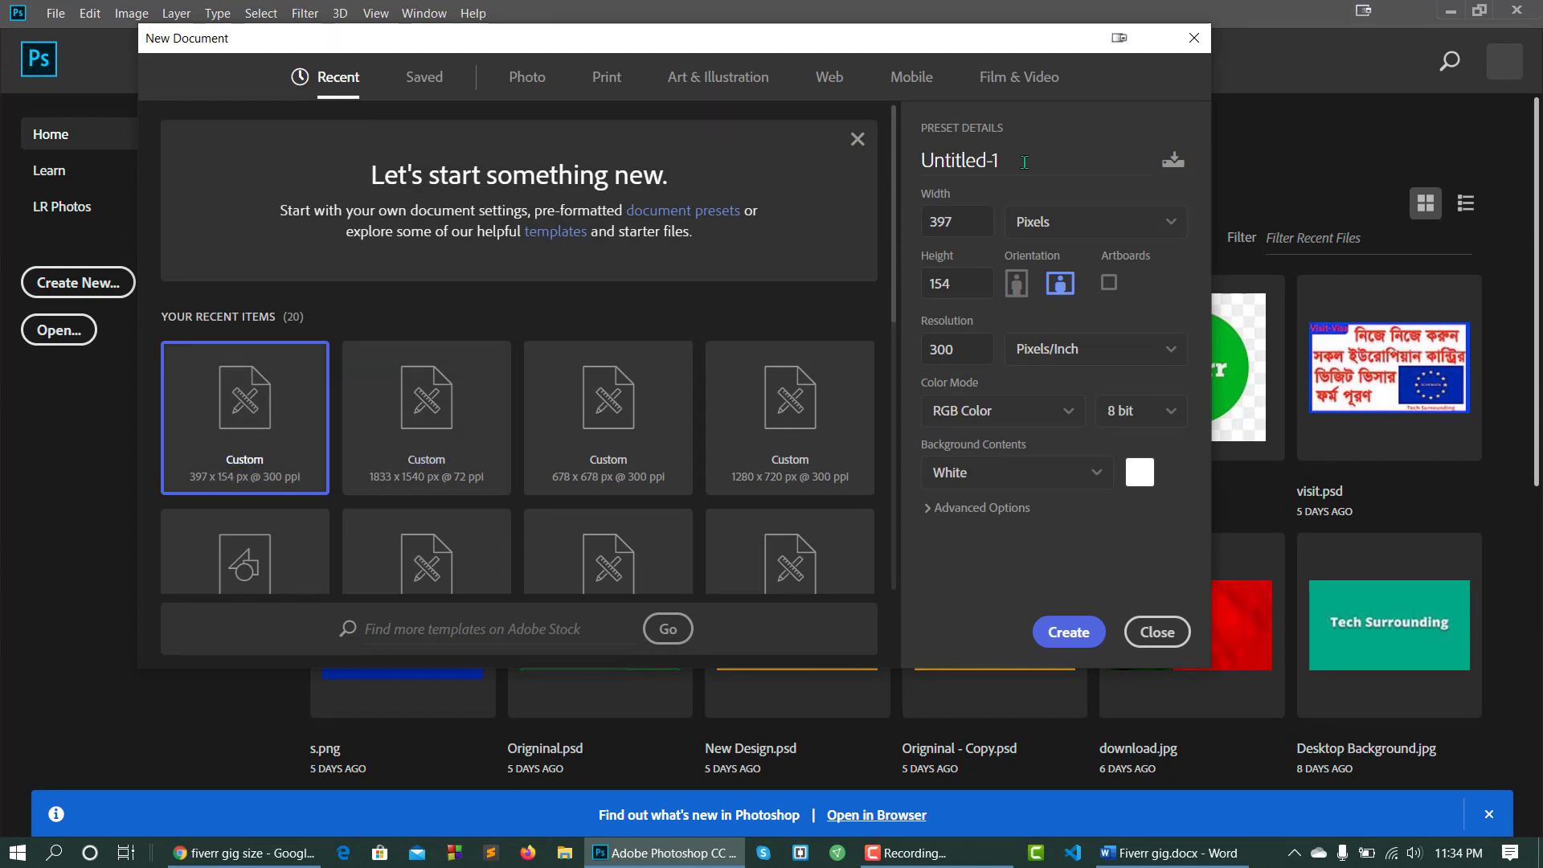
drag(962, 225, 851, 220)
text(550)
click(960, 285)
text(370)
click(1066, 632)
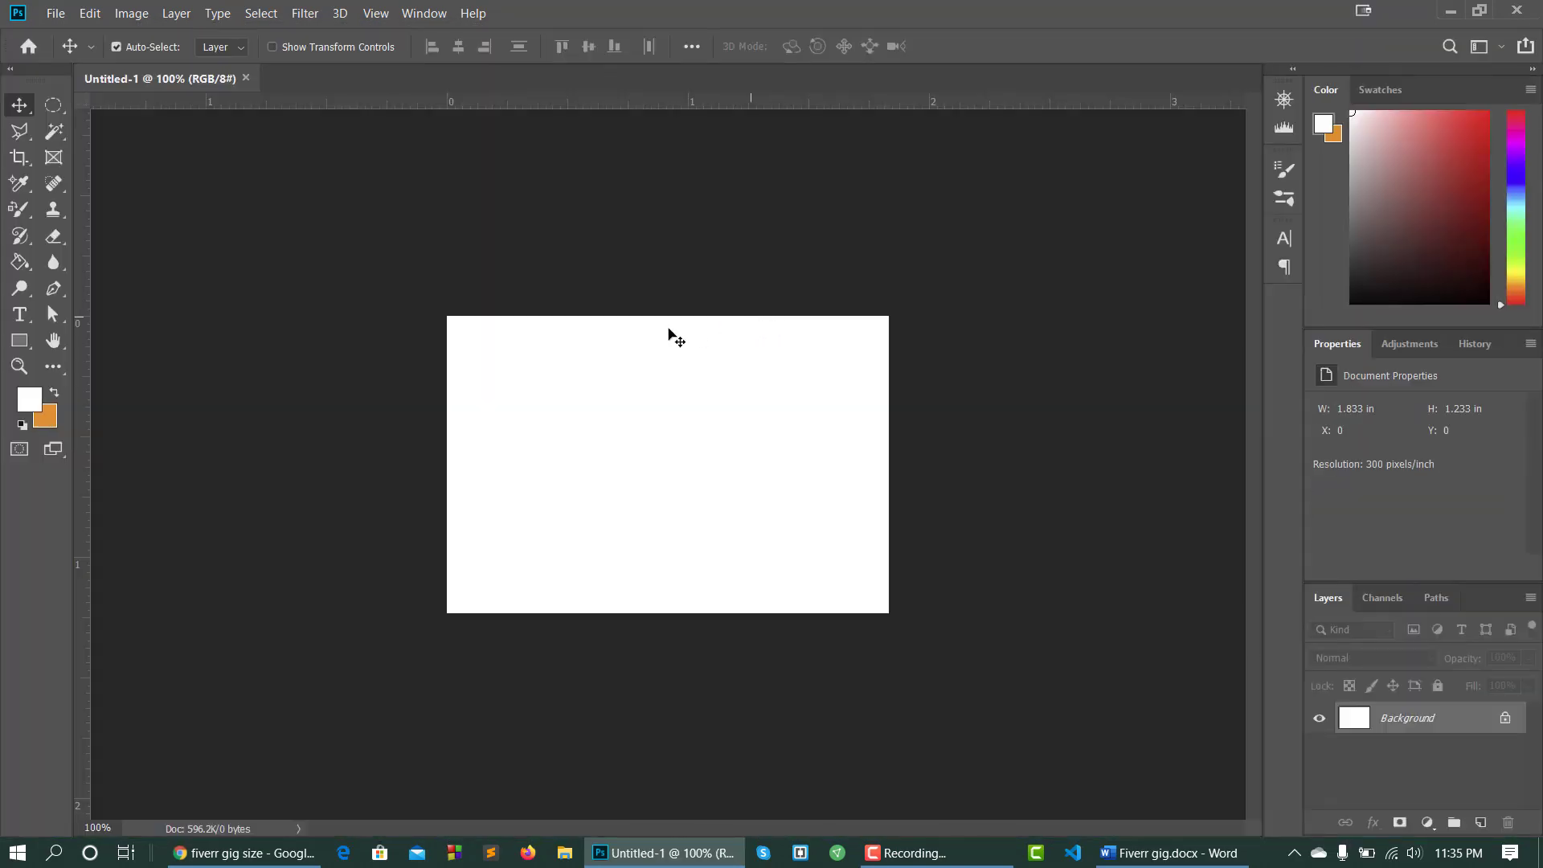
Draw a rectangle shape of about 556 by 376 px that covers the whole canvas.
key(ctrl+plus)
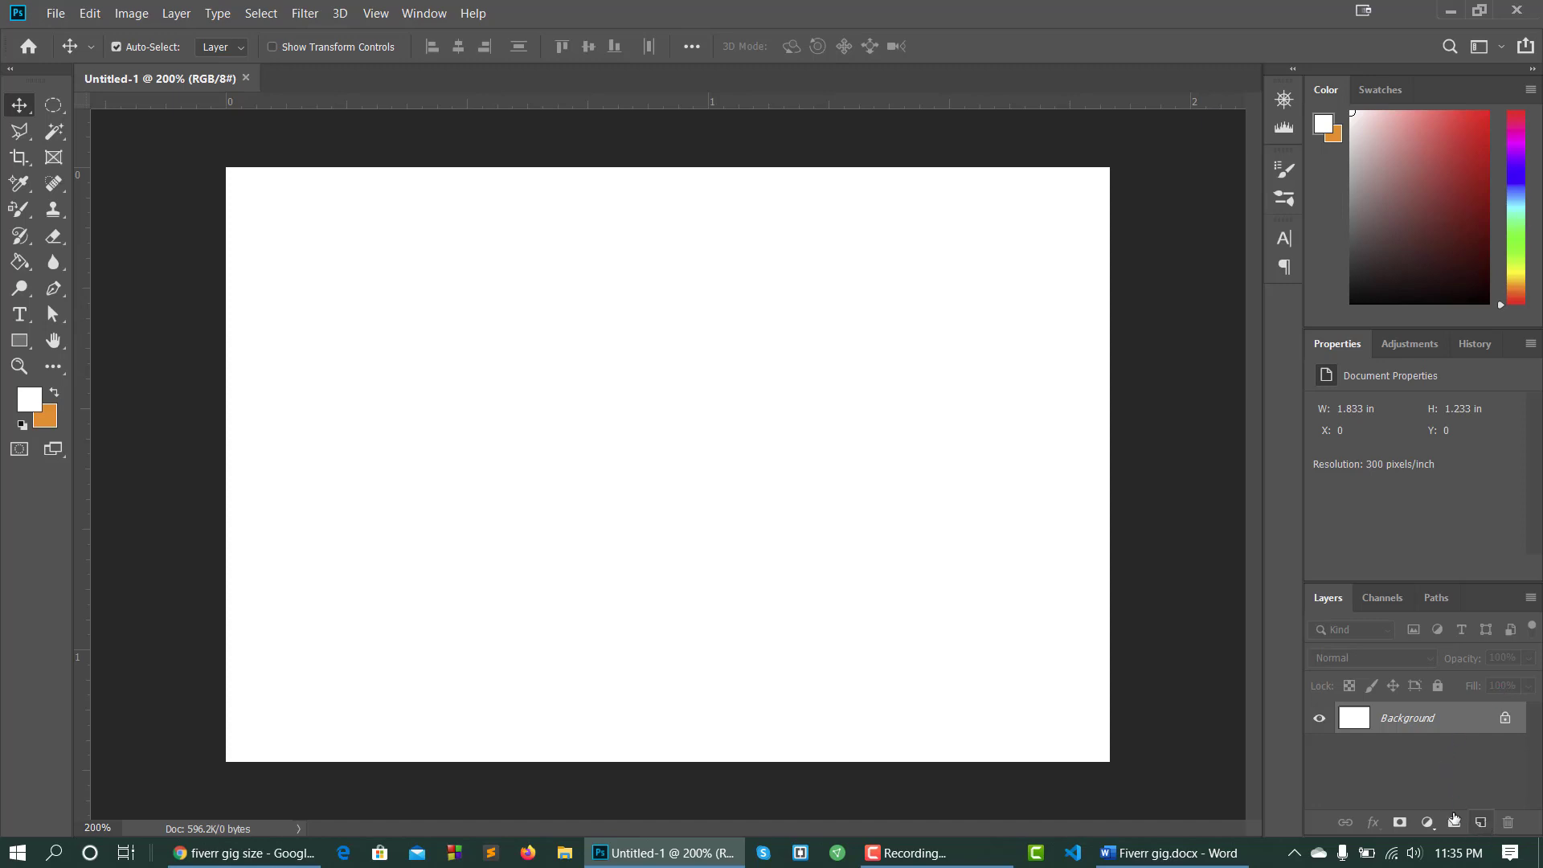
click(23, 343)
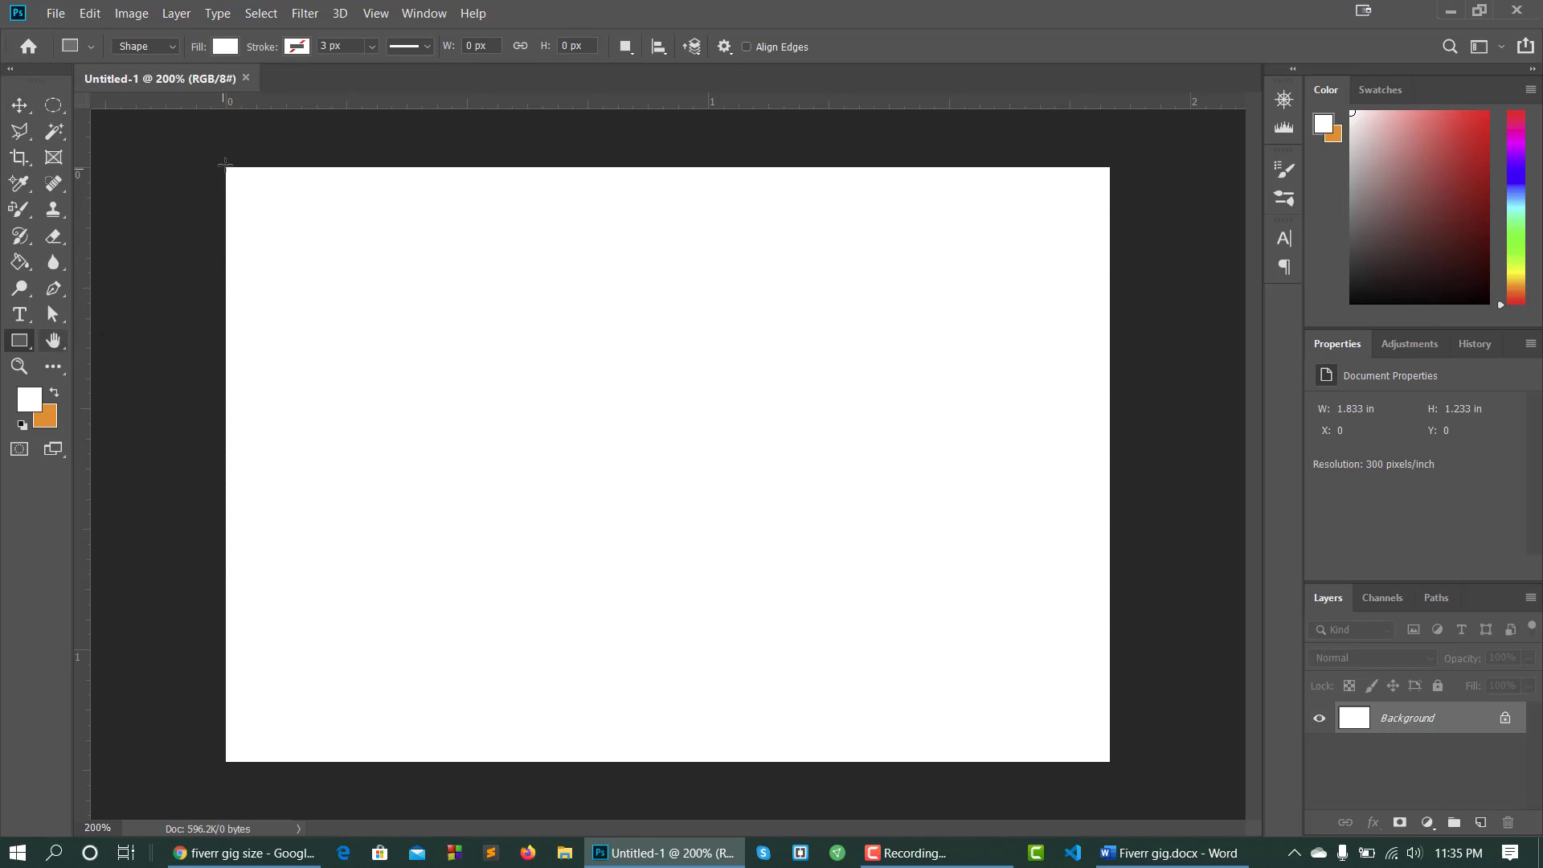
drag(224, 163, 1115, 766)
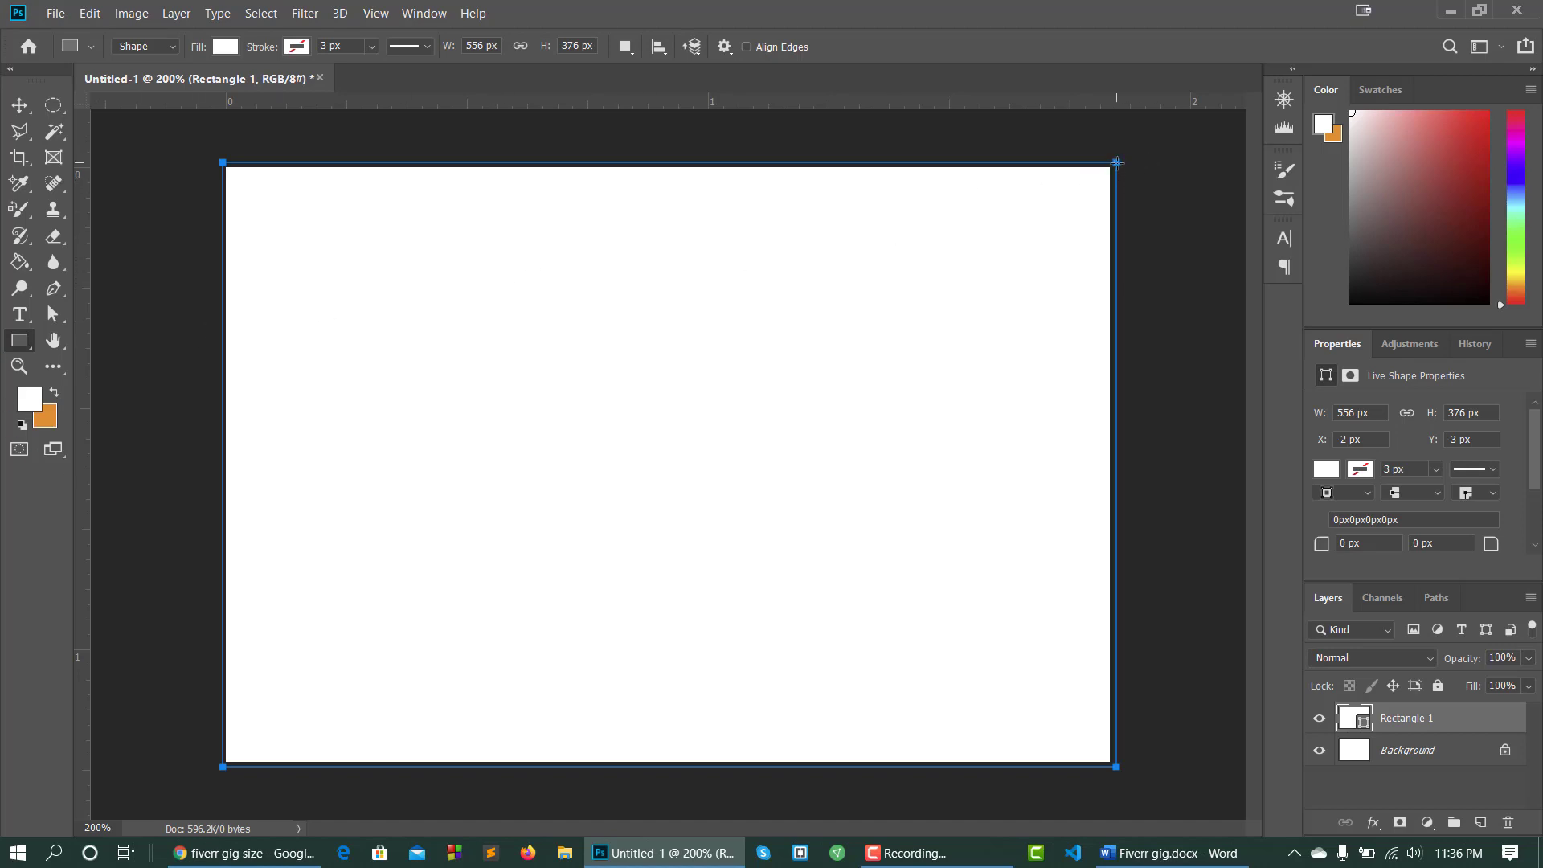
Transform the rectangle so all four edges align with the canvas, making it 550 by 370 px.
key(ctrl+t)
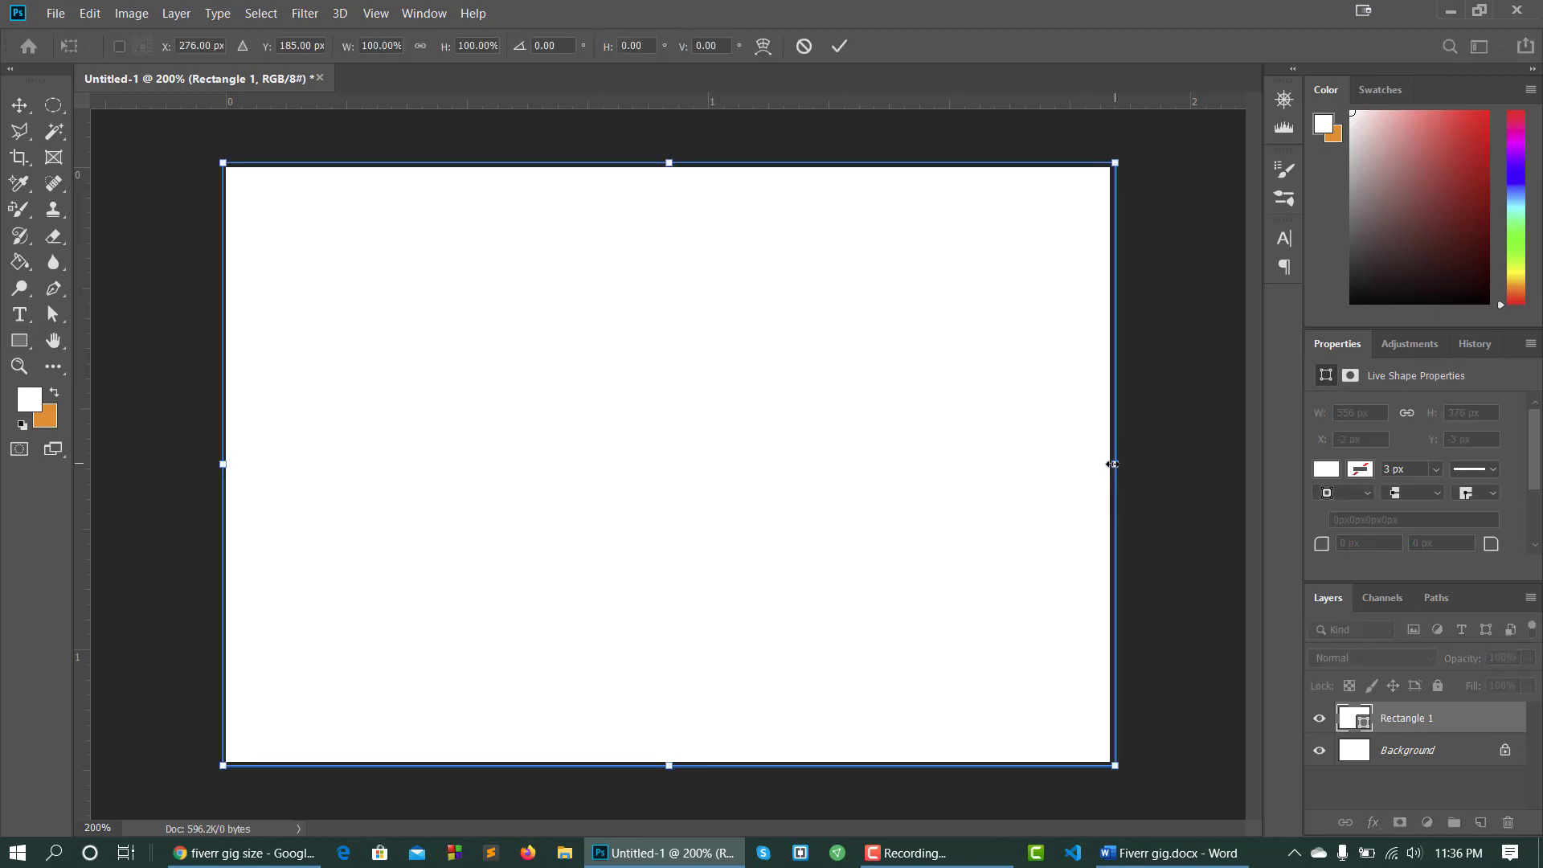
drag(1115, 463, 1112, 464)
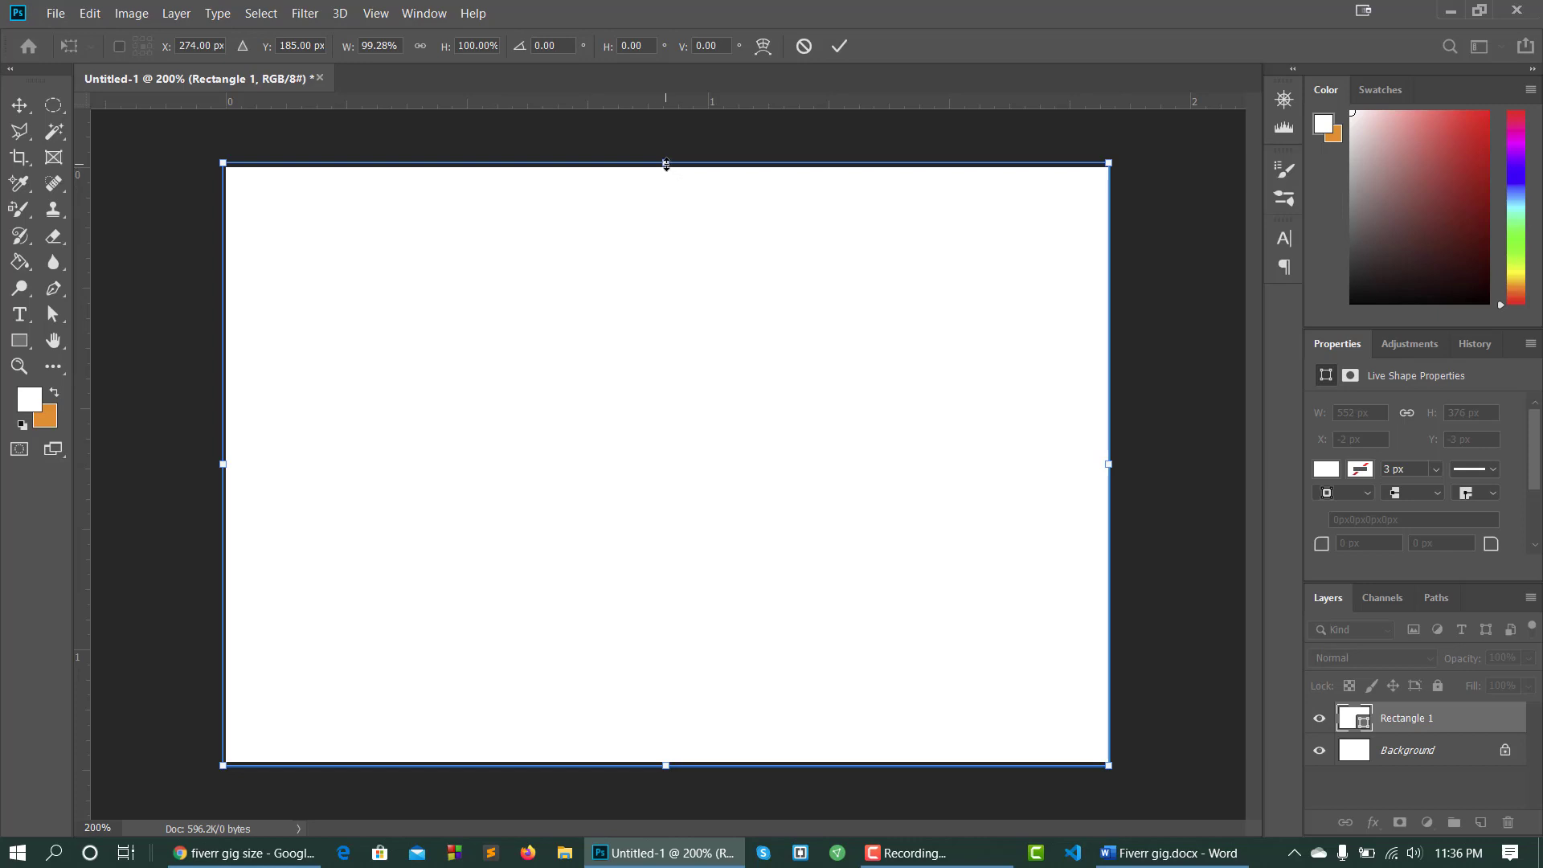
drag(667, 164, 666, 169)
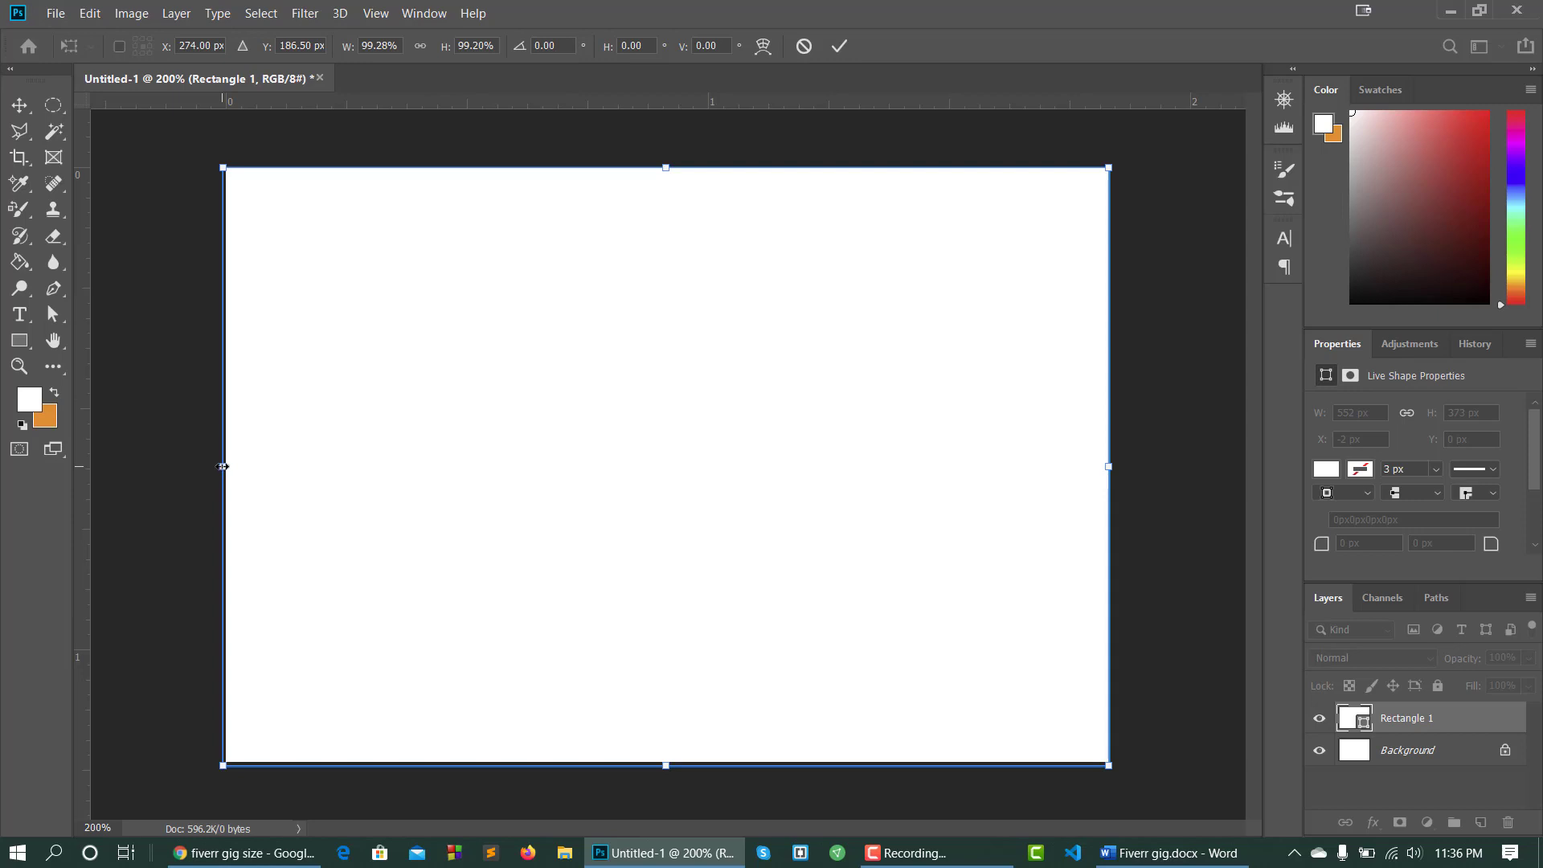
drag(223, 470, 228, 466)
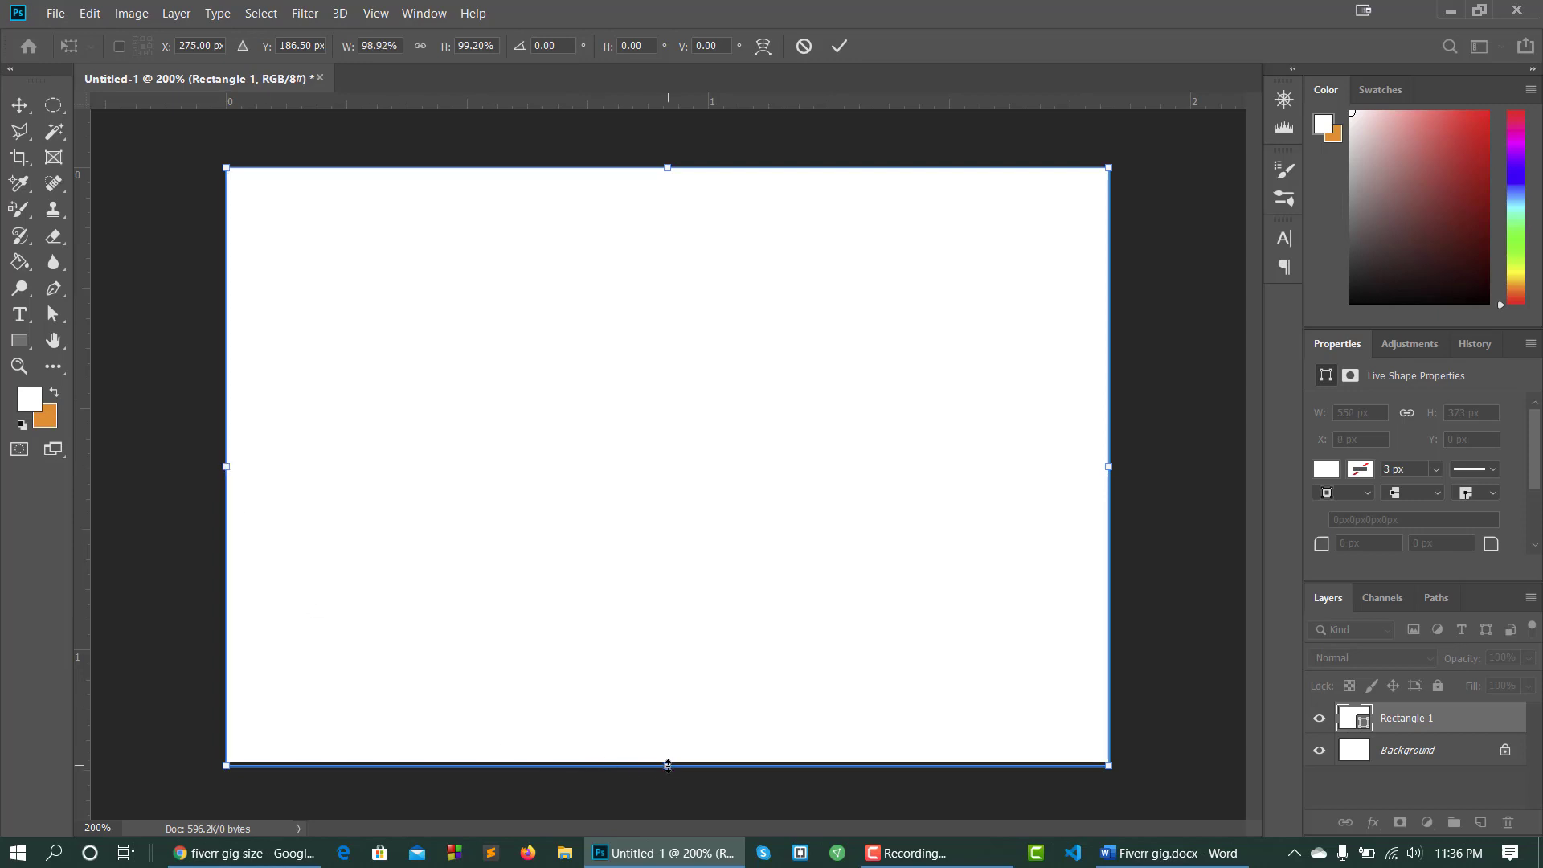
drag(668, 765, 666, 759)
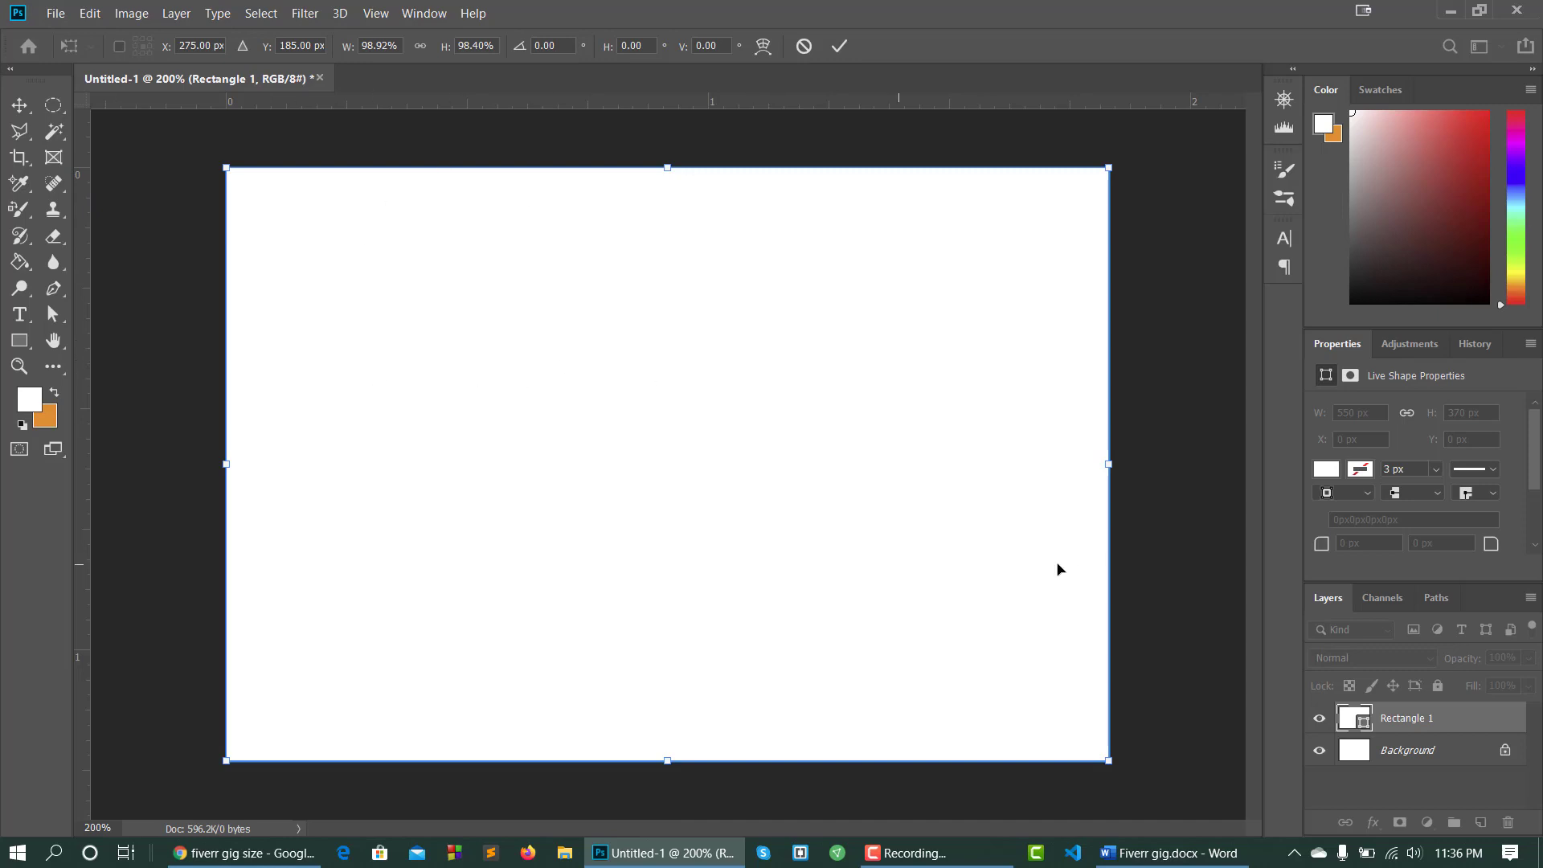
key(u)
Change the rectangle's fill colour to a bright green.
double_click(1350, 726)
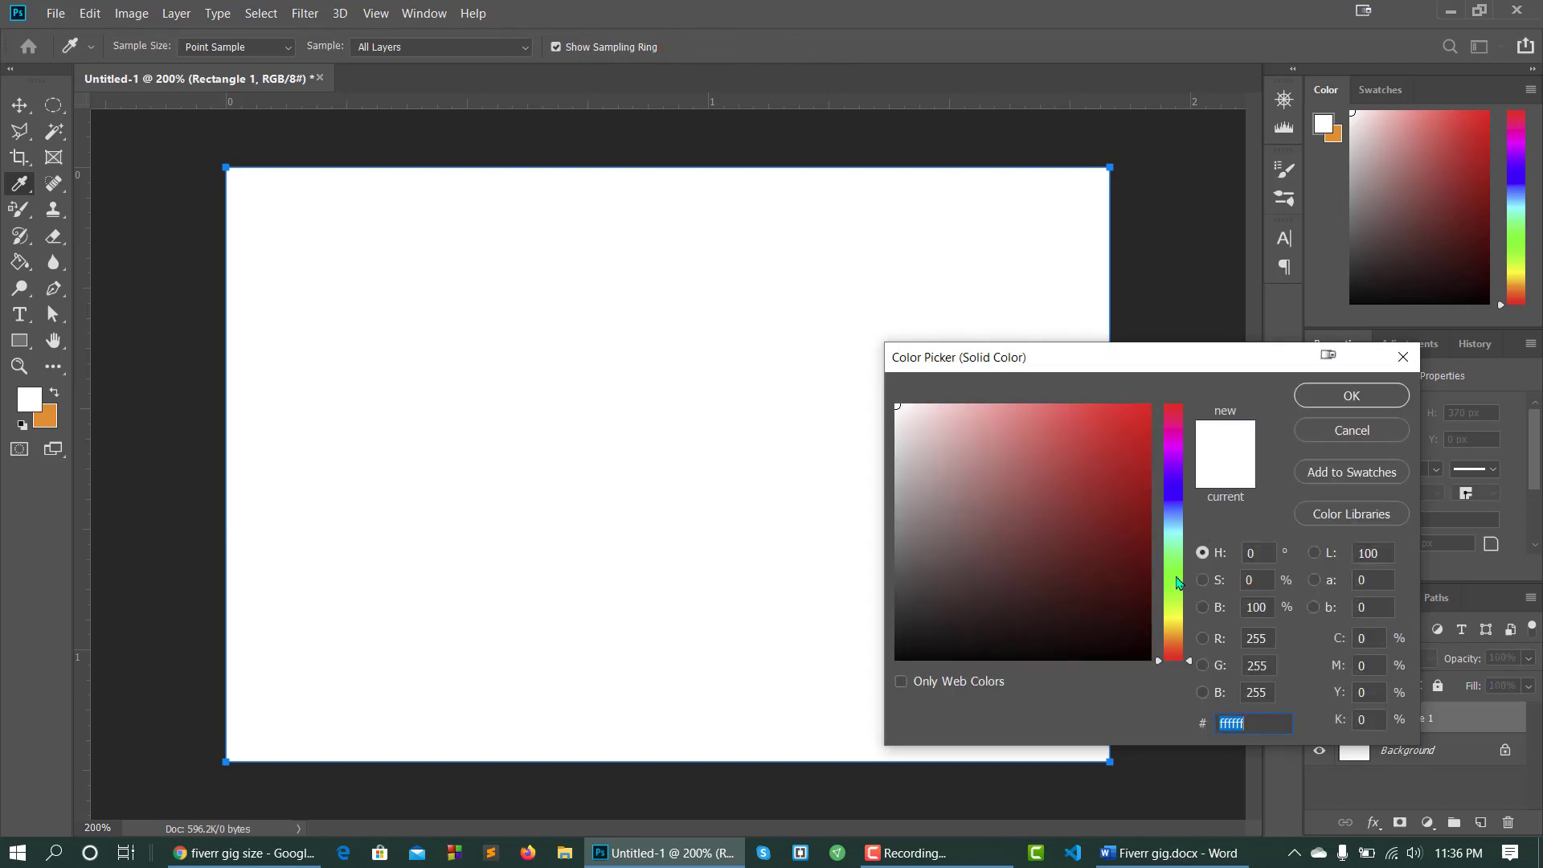
click(1176, 577)
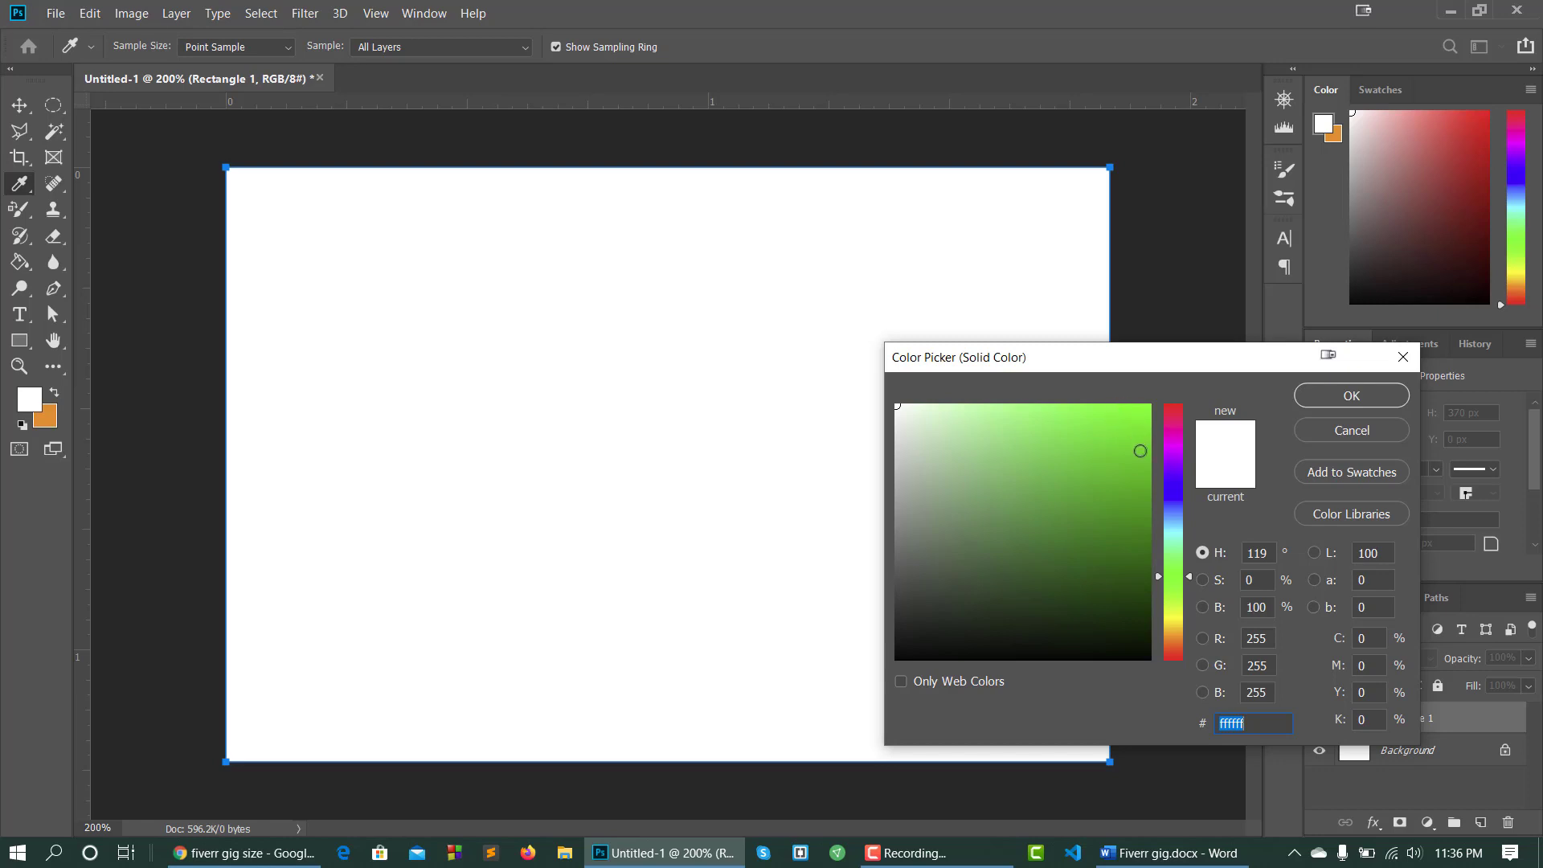
click(1140, 455)
click(1138, 477)
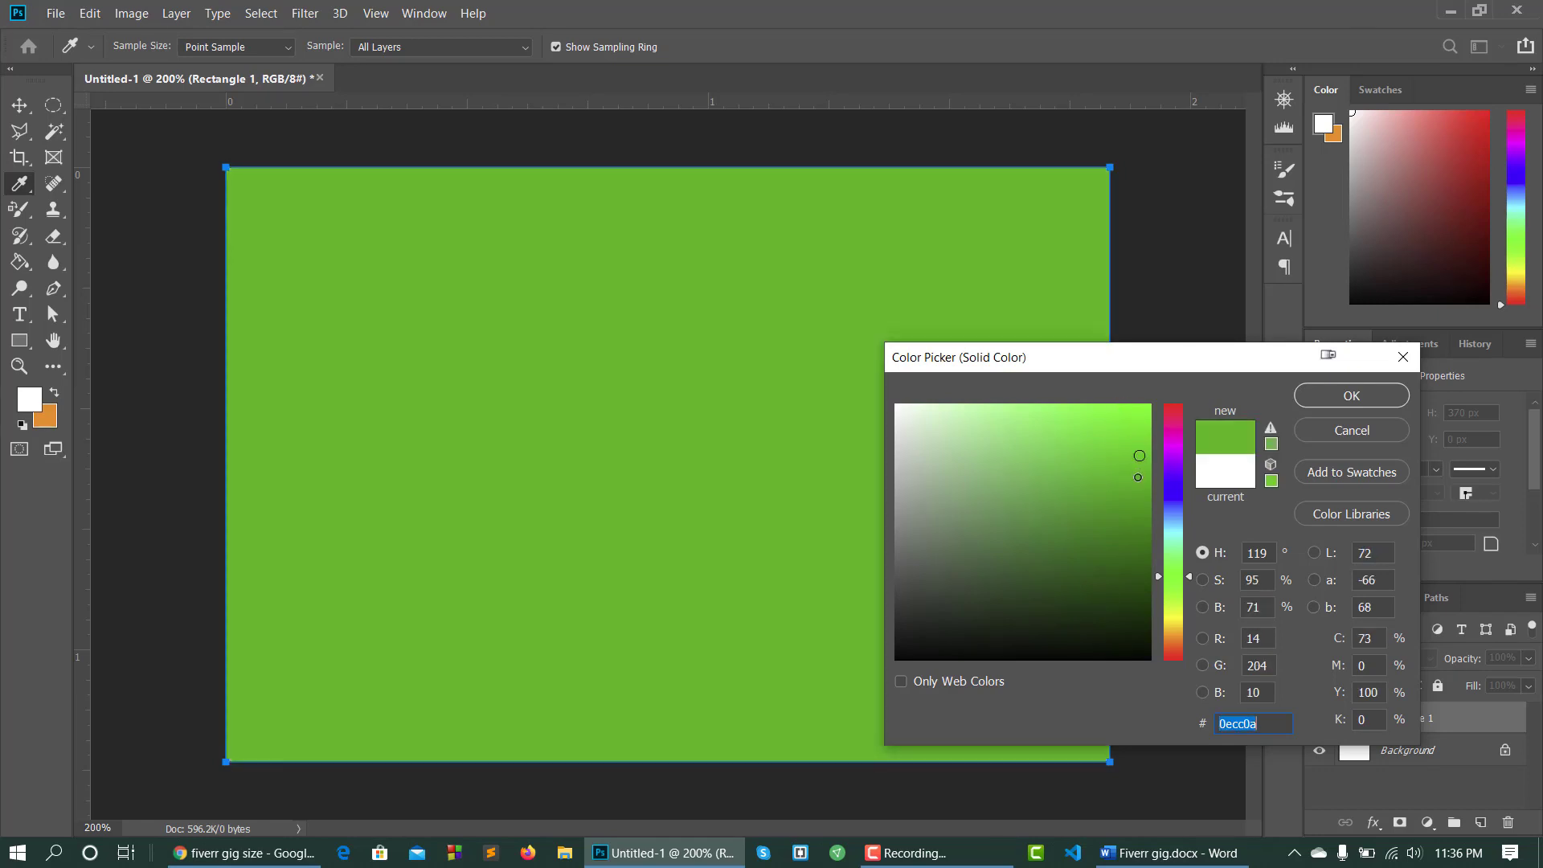
click(1146, 450)
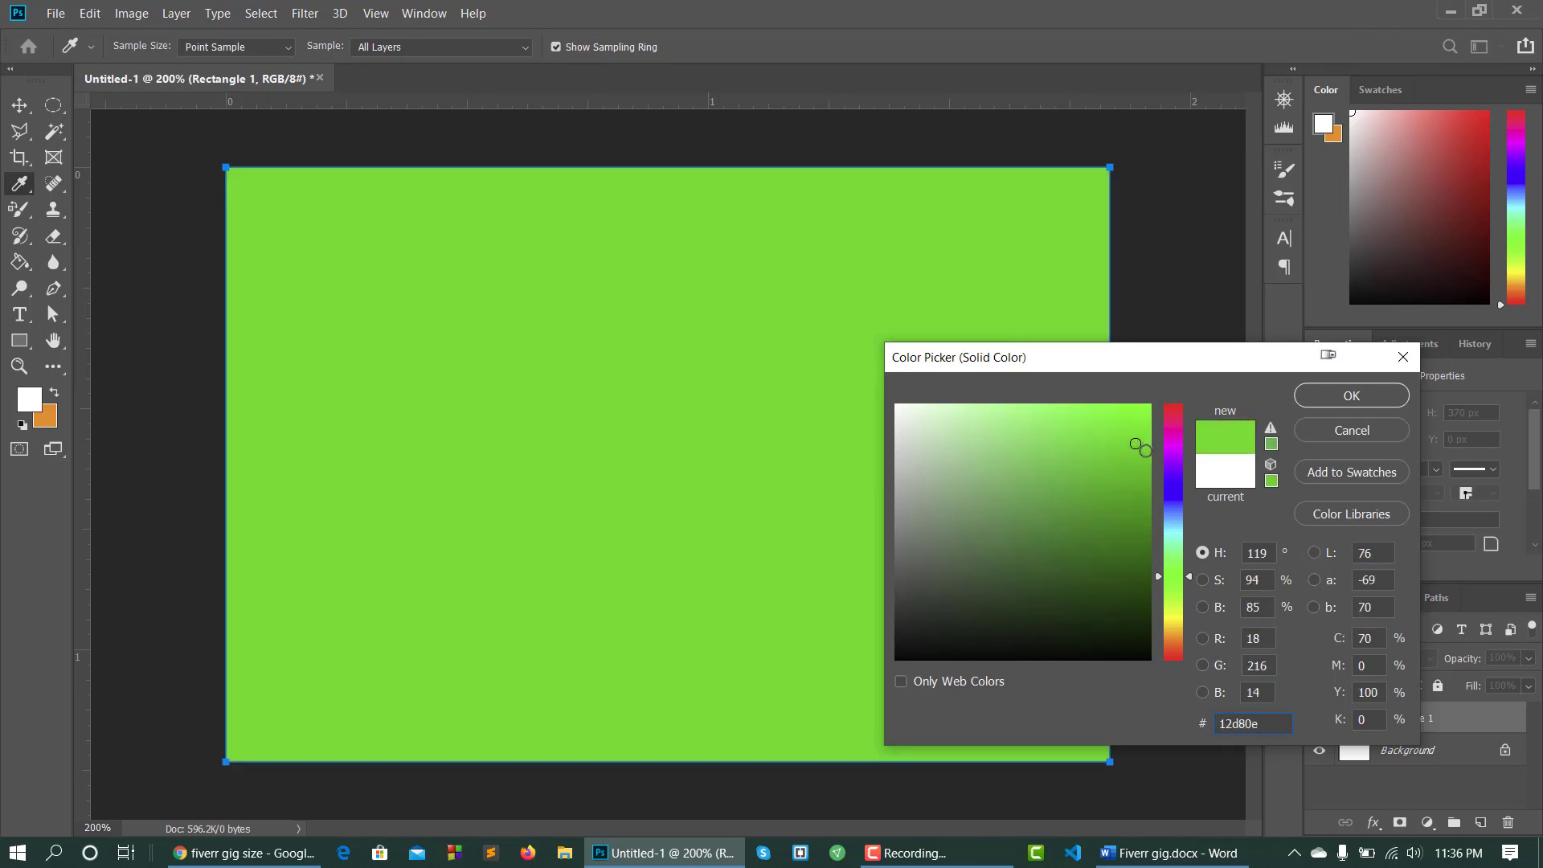
click(1351, 399)
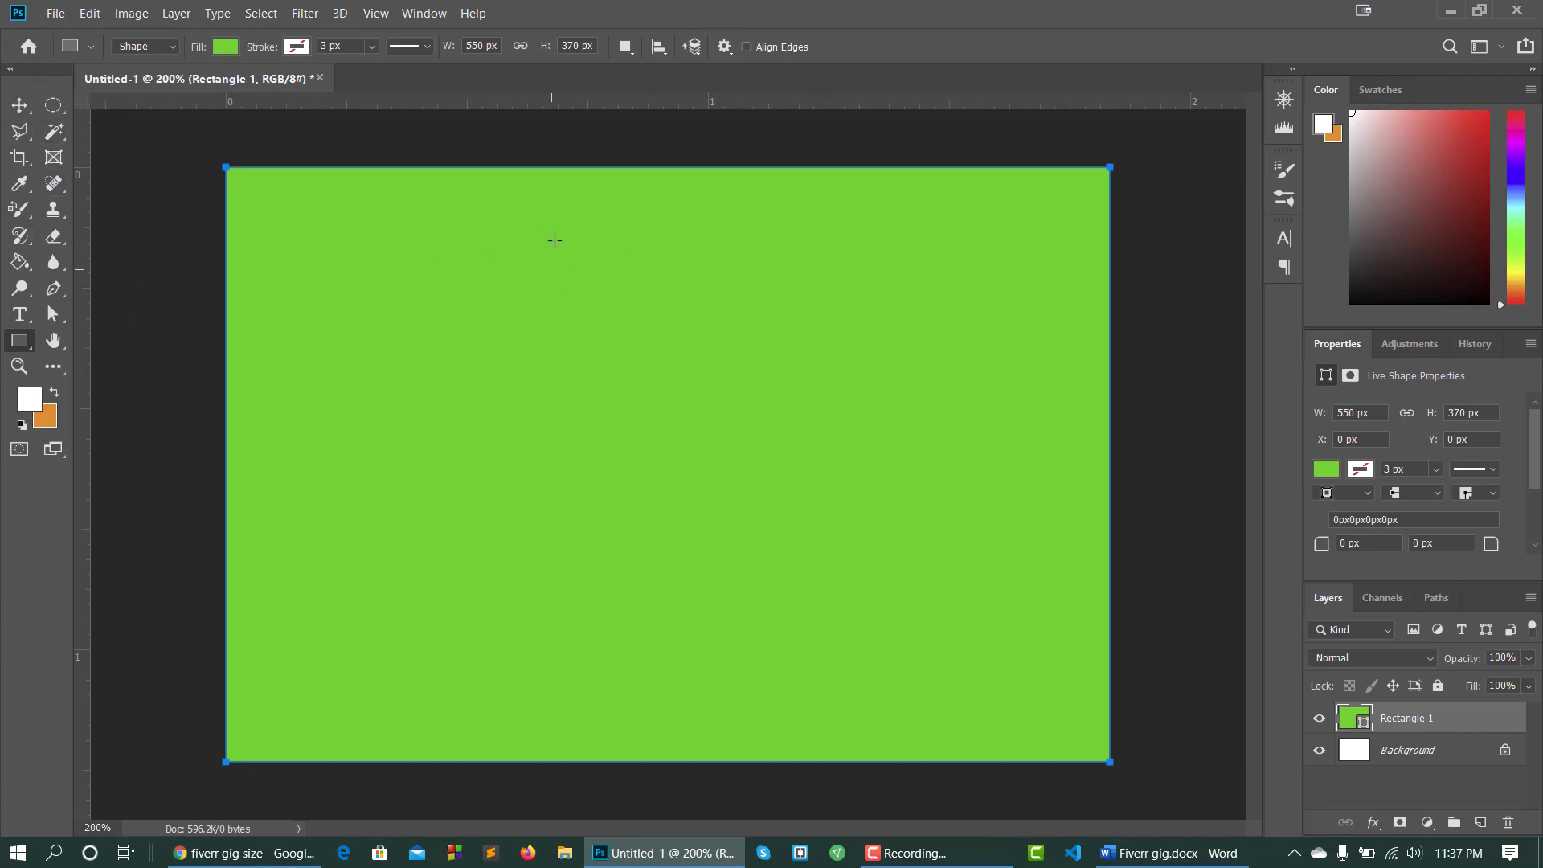
Add the centred text "MERN STACK" in Roboto Bold at 18 pt inside the green rectangle.
click(21, 317)
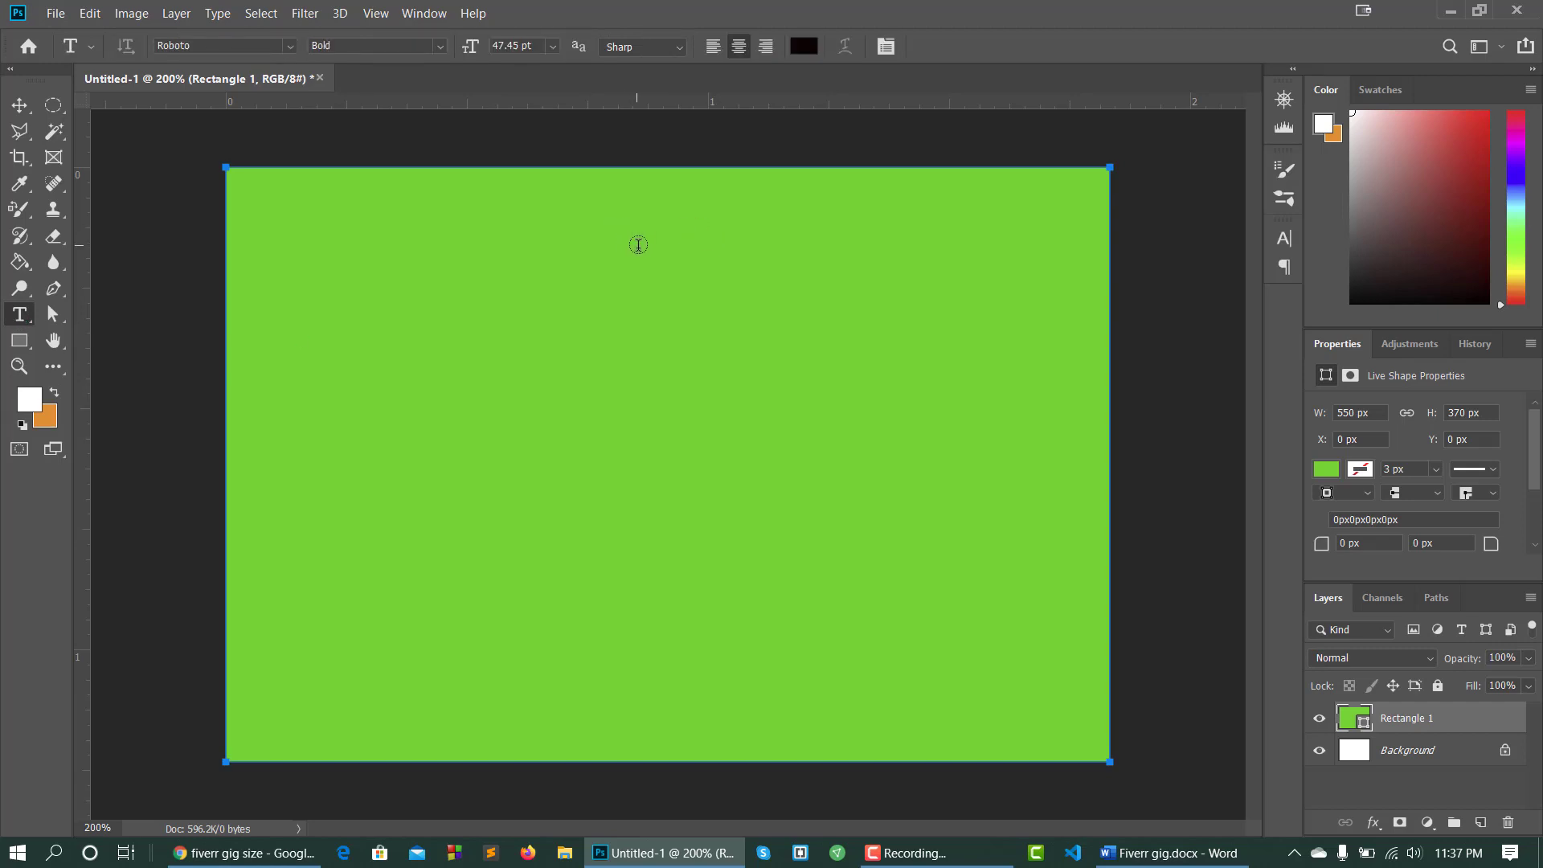
click(638, 253)
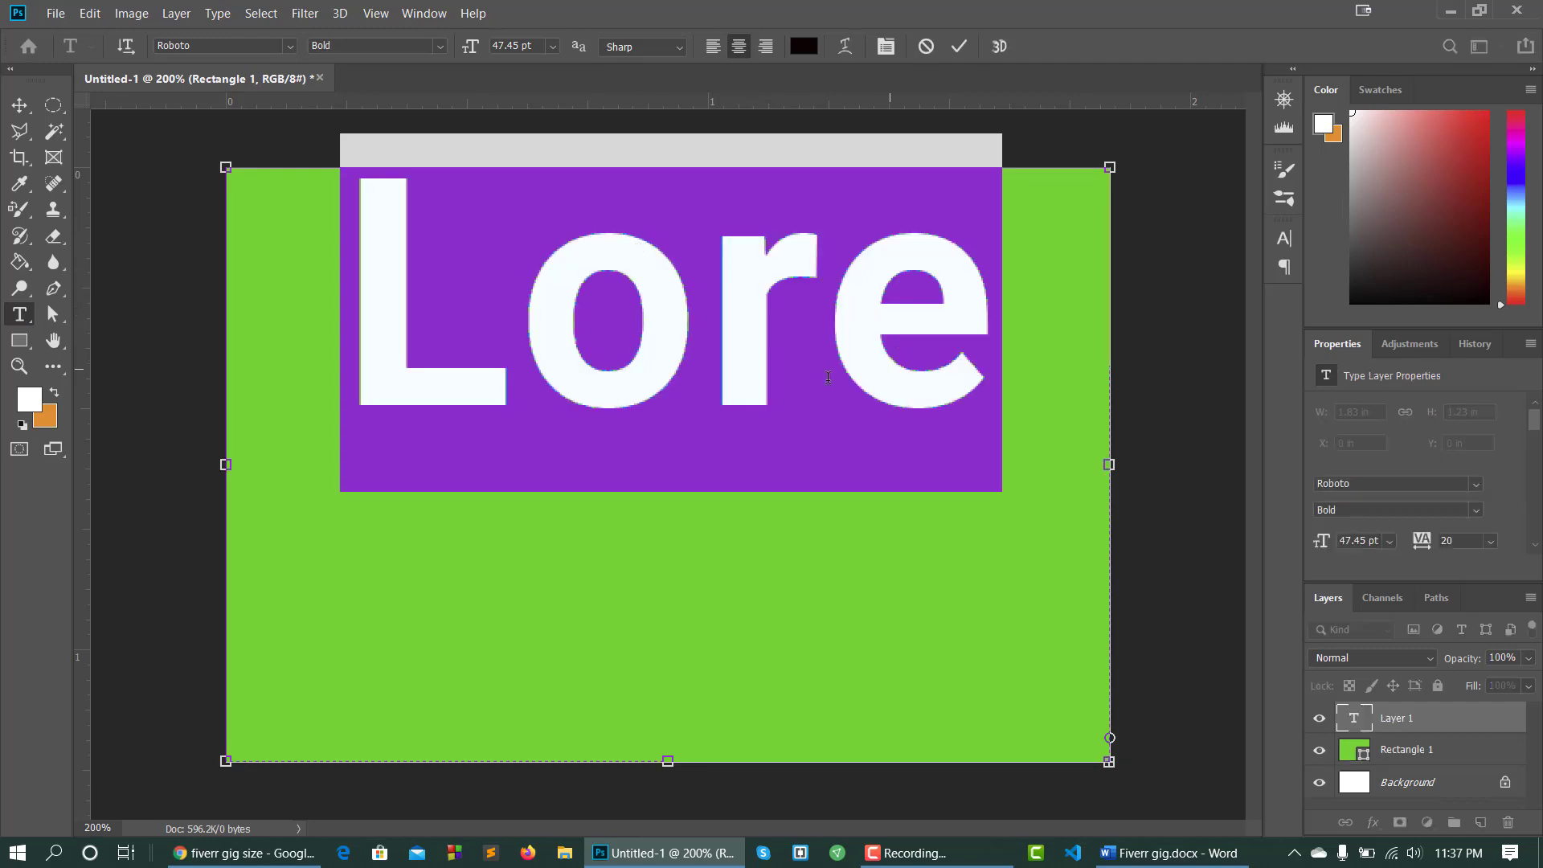
click(554, 47)
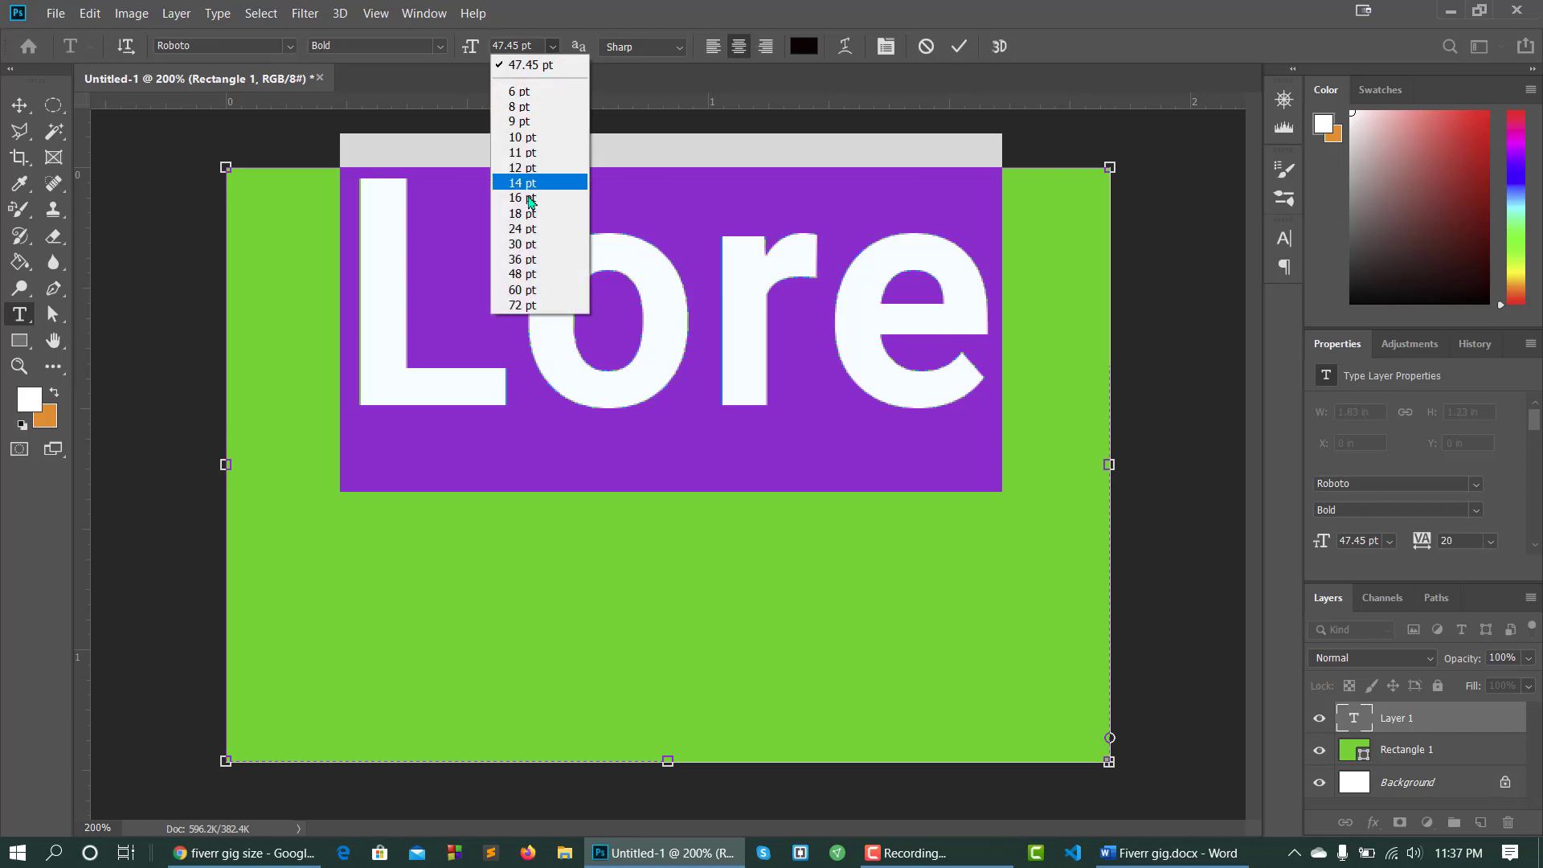
click(530, 213)
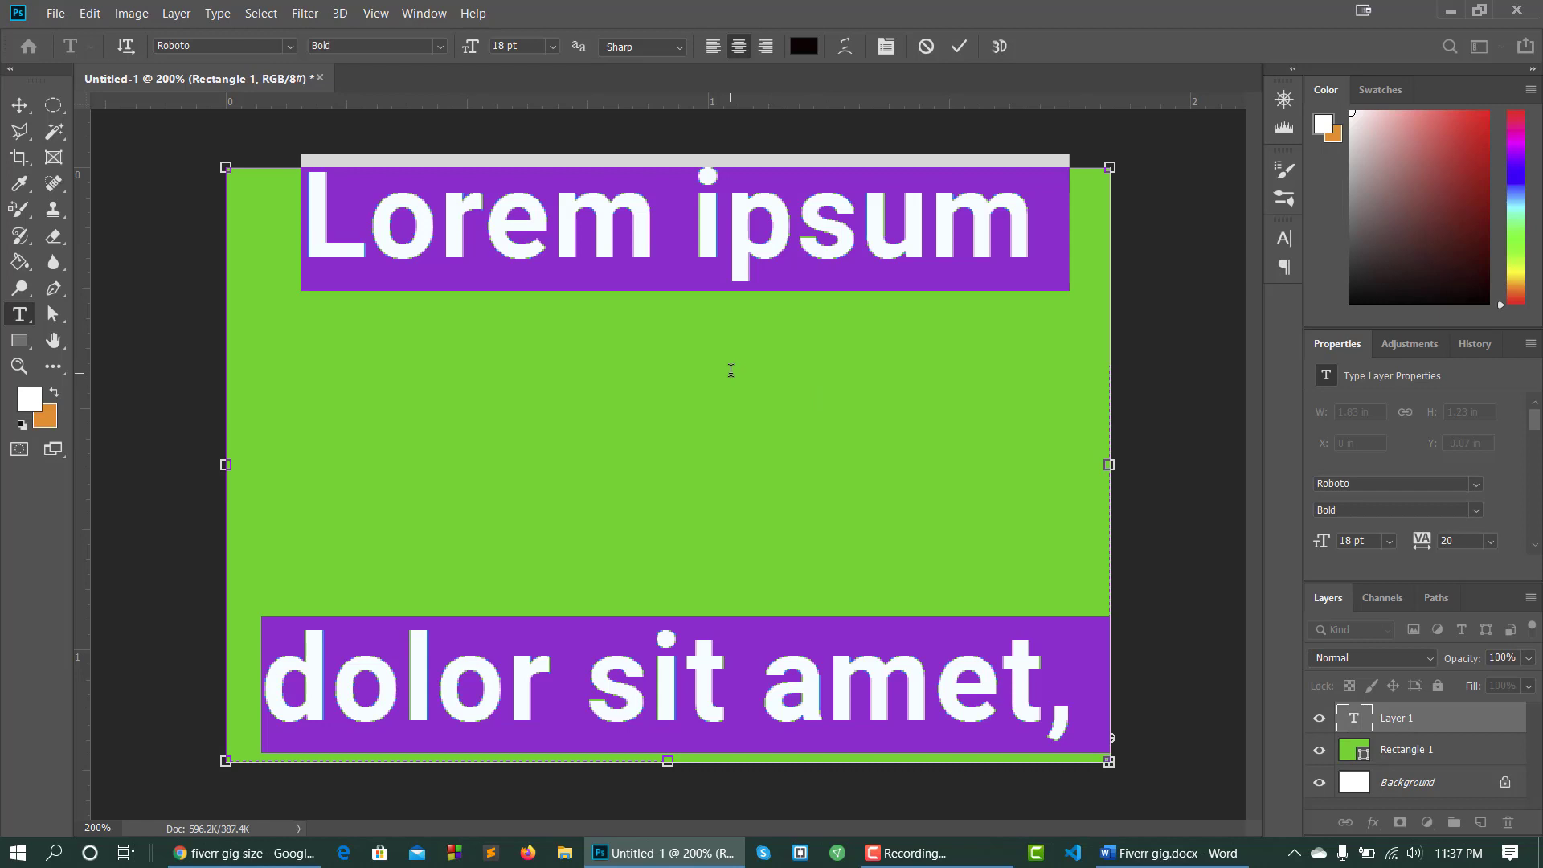
text(MEar)
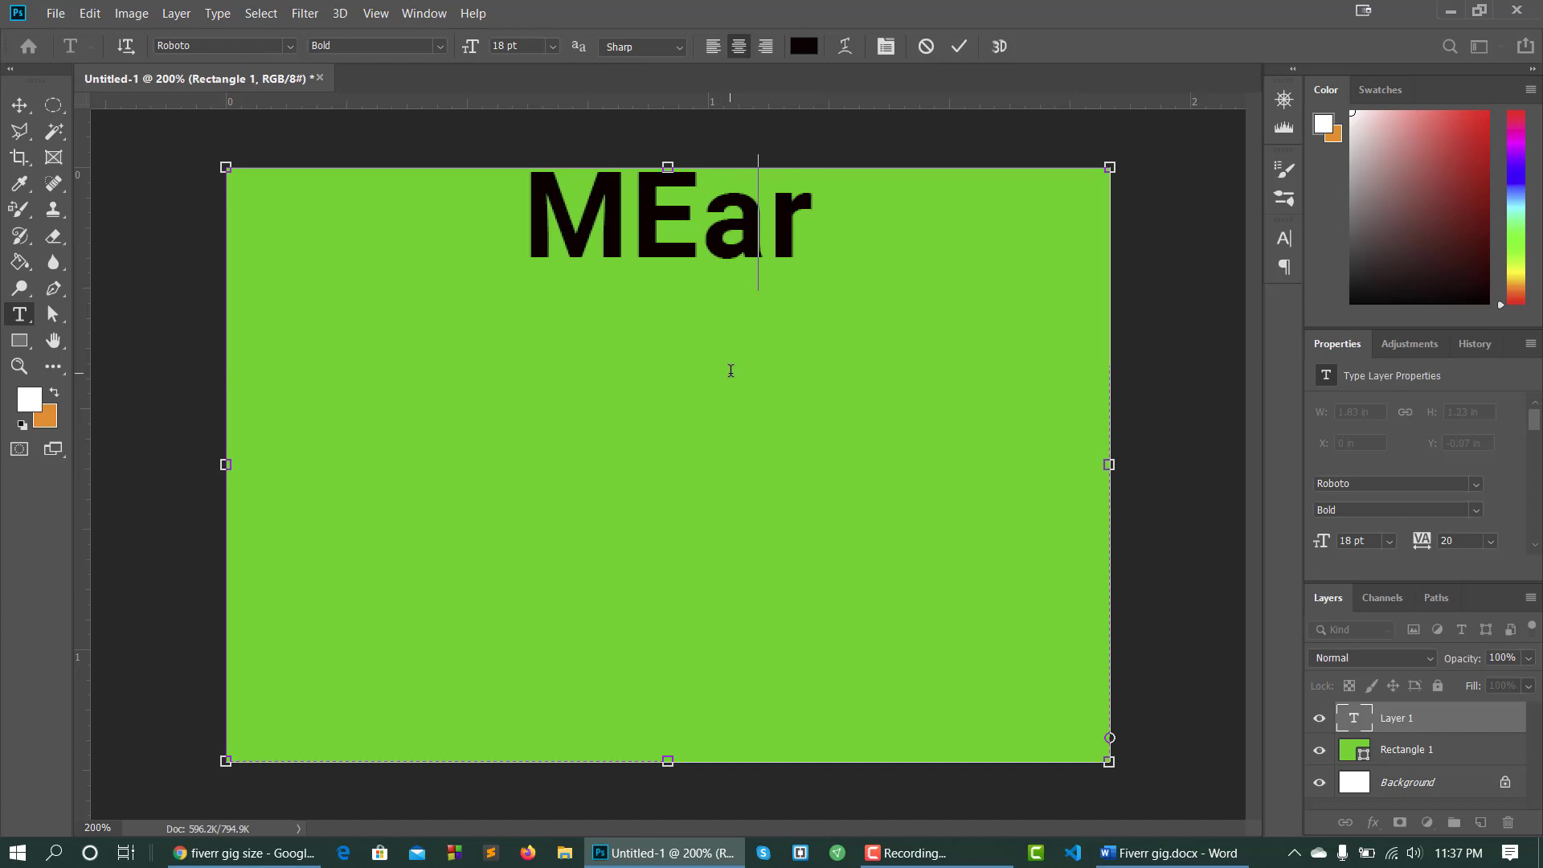
key(BackSpace)
key(BackSpace)
text(RN)
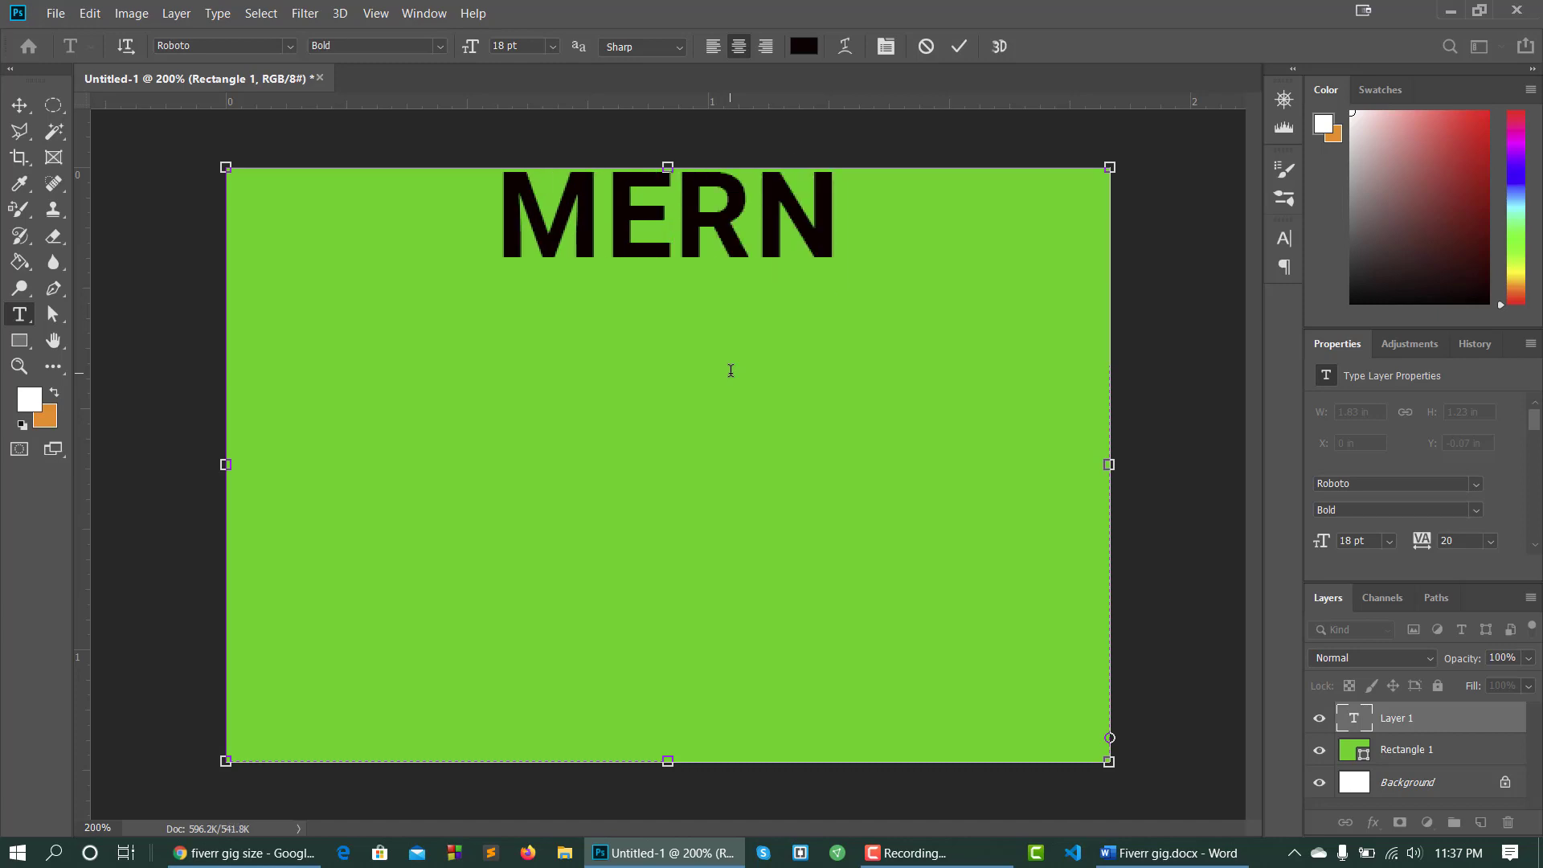
text( STA)
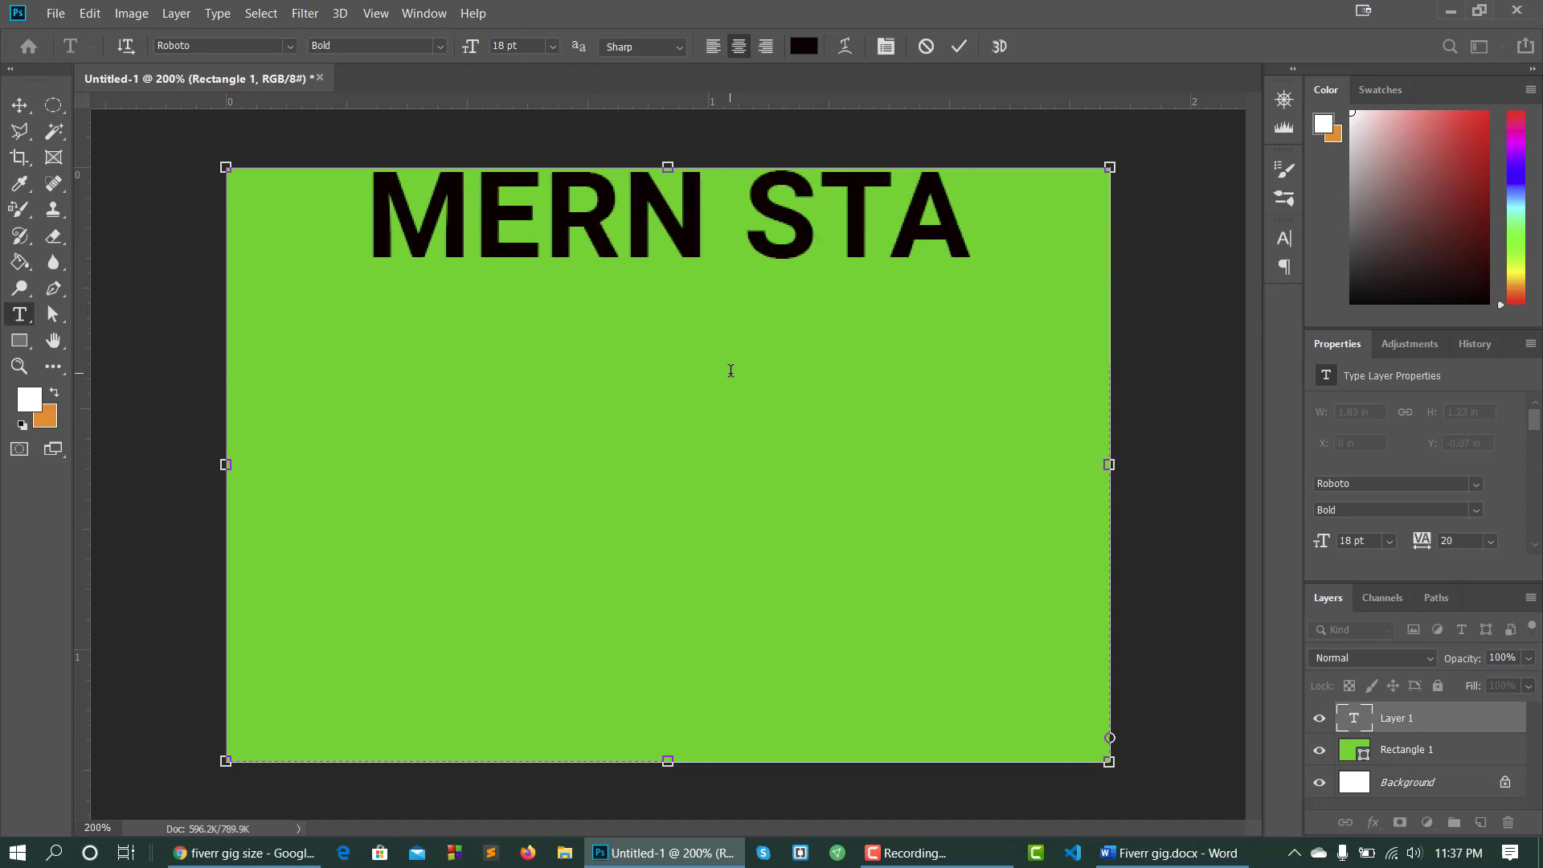
text(CK)
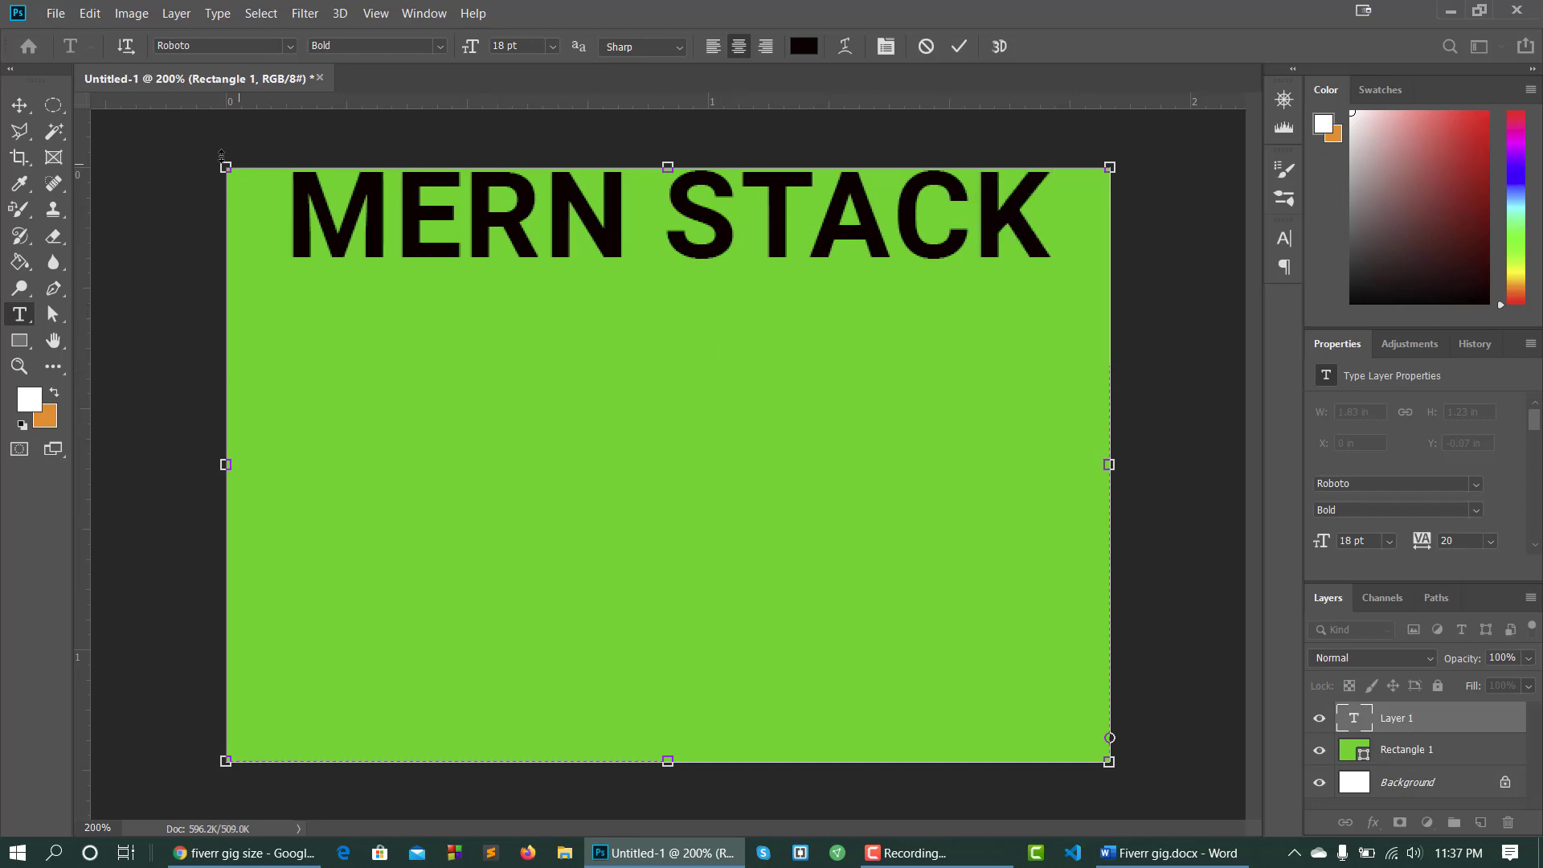
Move the MERN STACK text slightly down and scale its text box proportionally to about 89%.
click(20, 105)
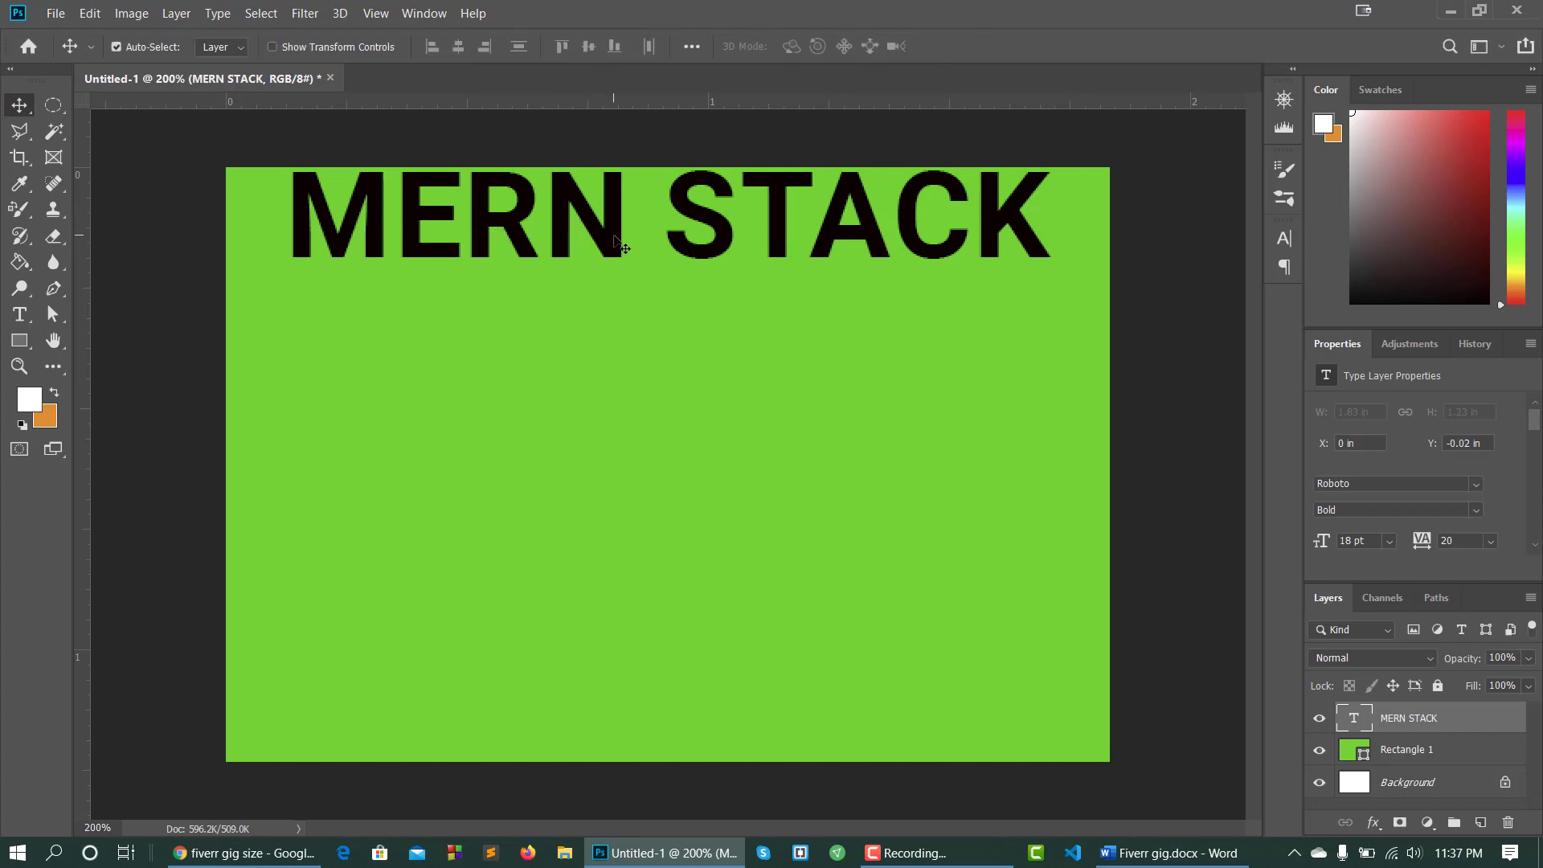
drag(613, 228, 611, 253)
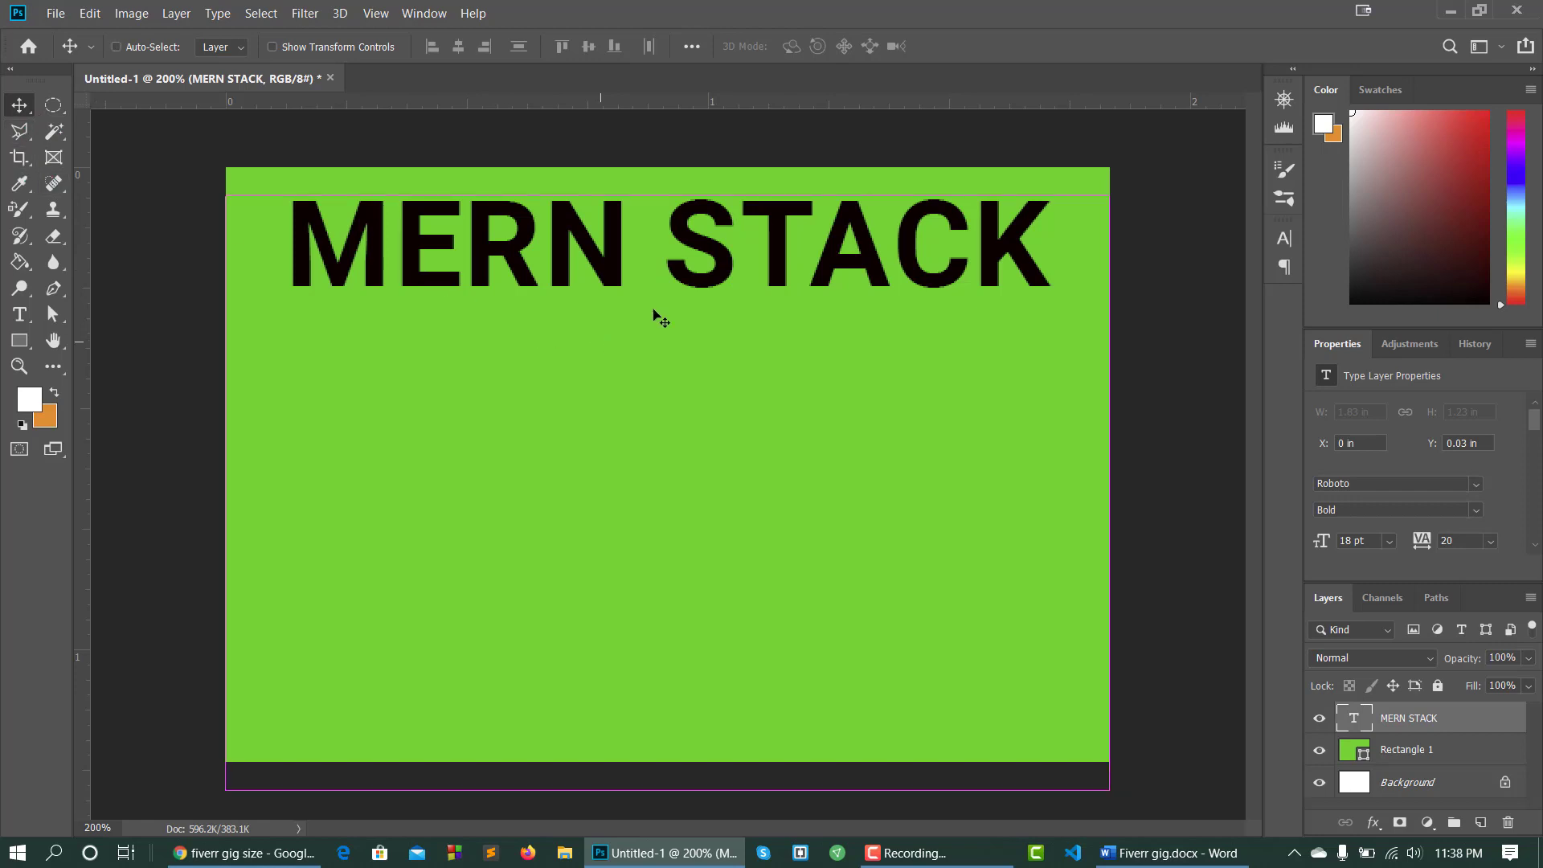
key(ctrl+t)
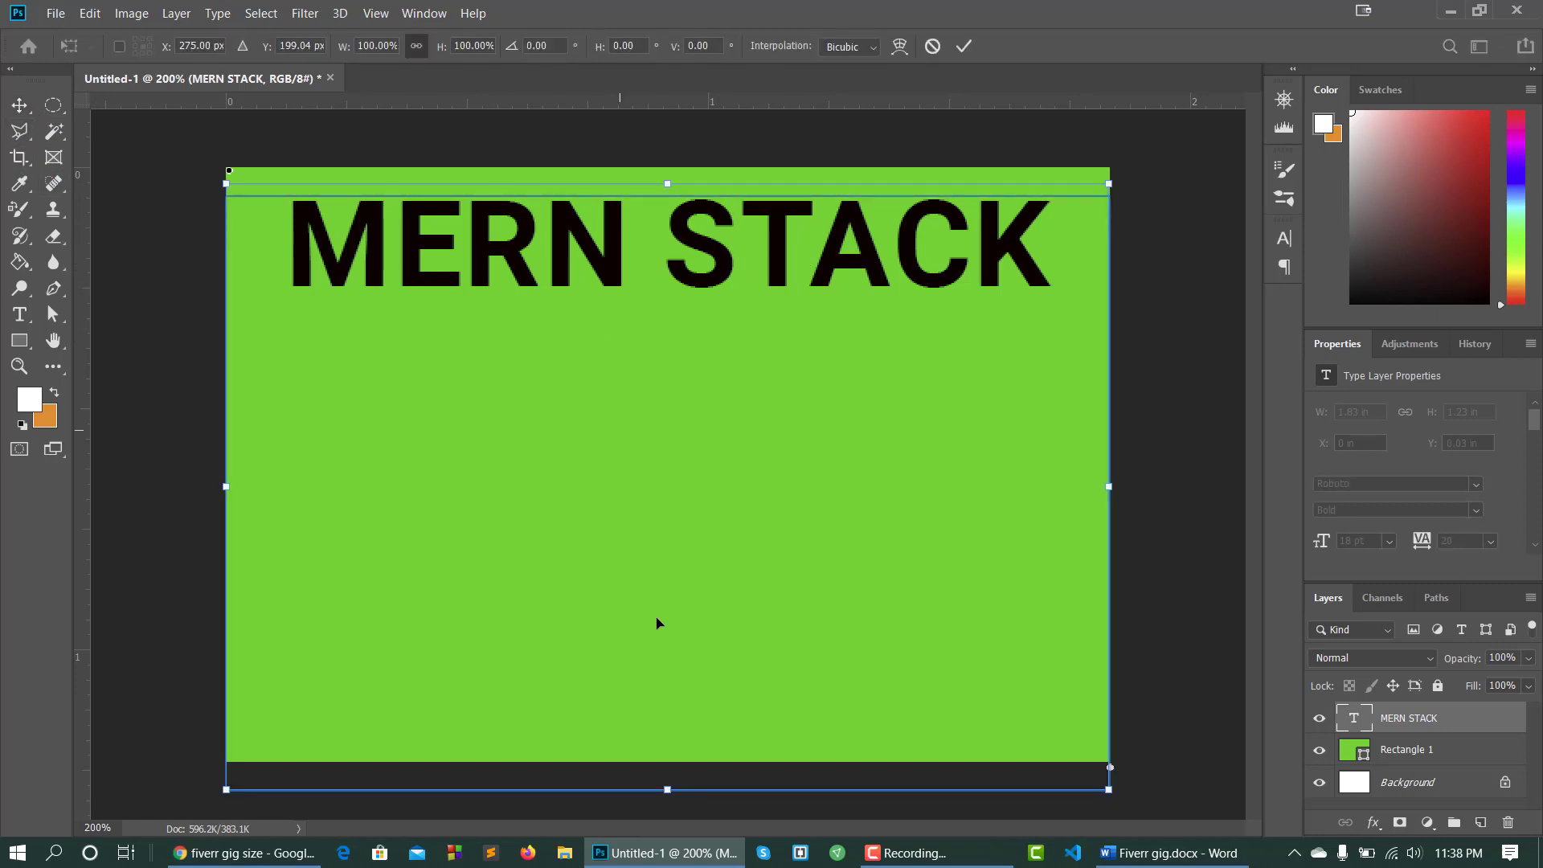
drag(666, 790, 759, 723)
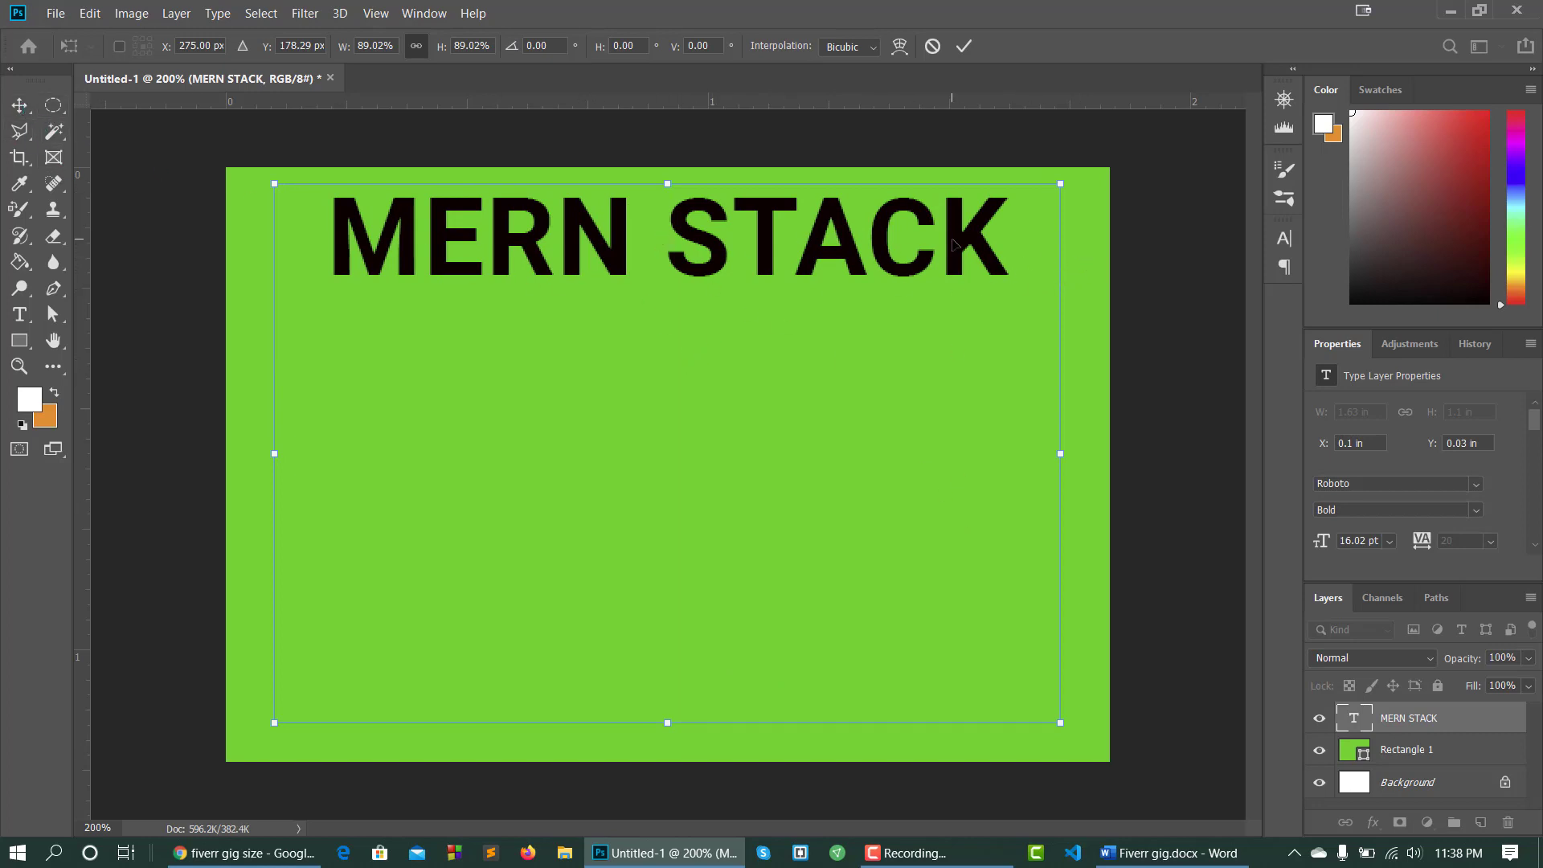
key(Return)
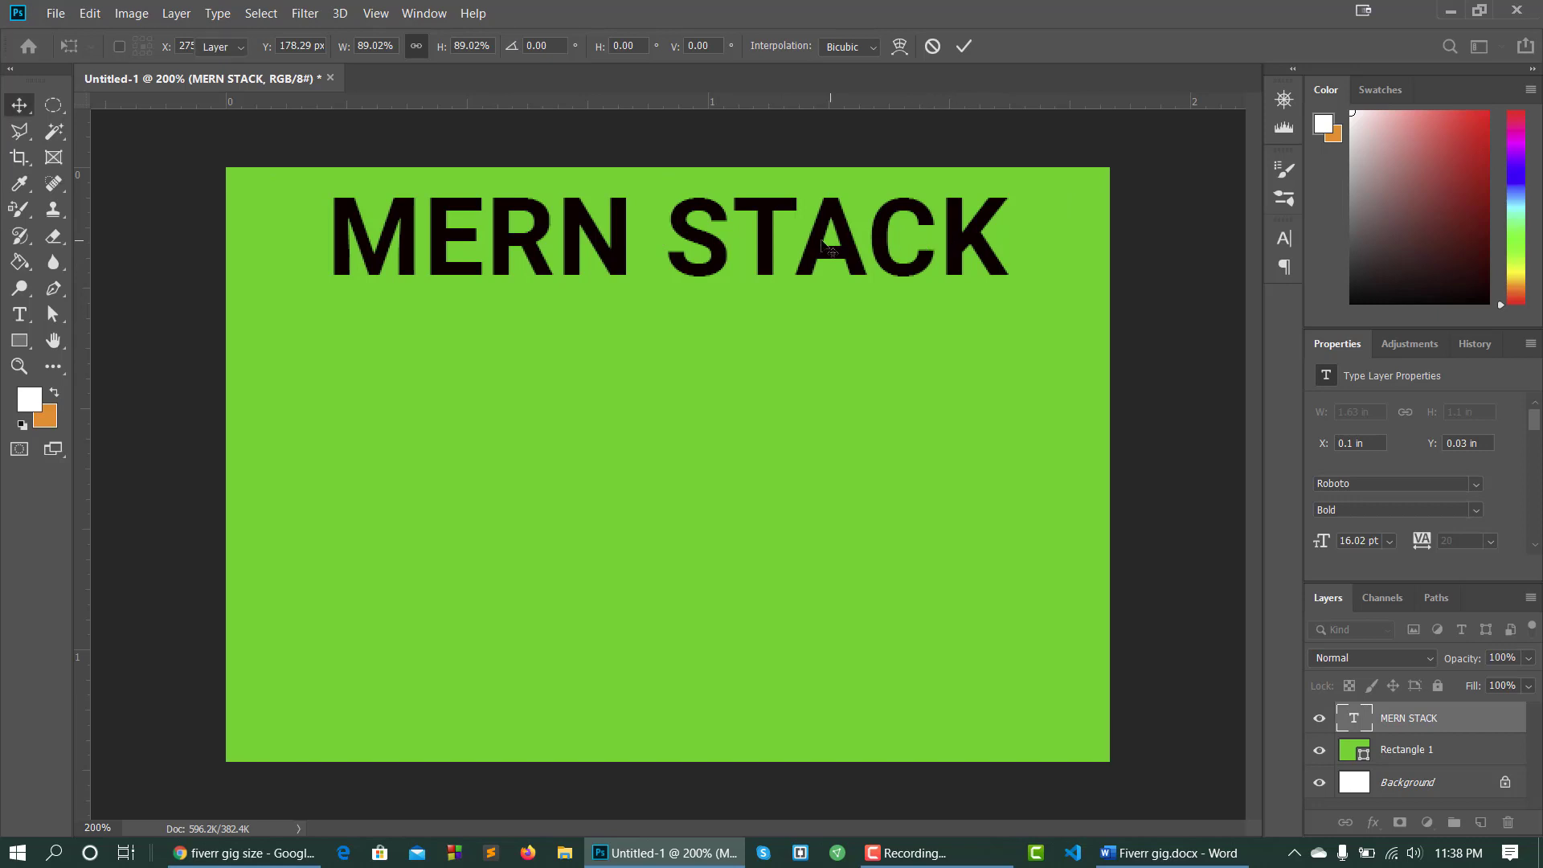
Set the font size of the whole MERN STACK text to 12 pt.
key(t)
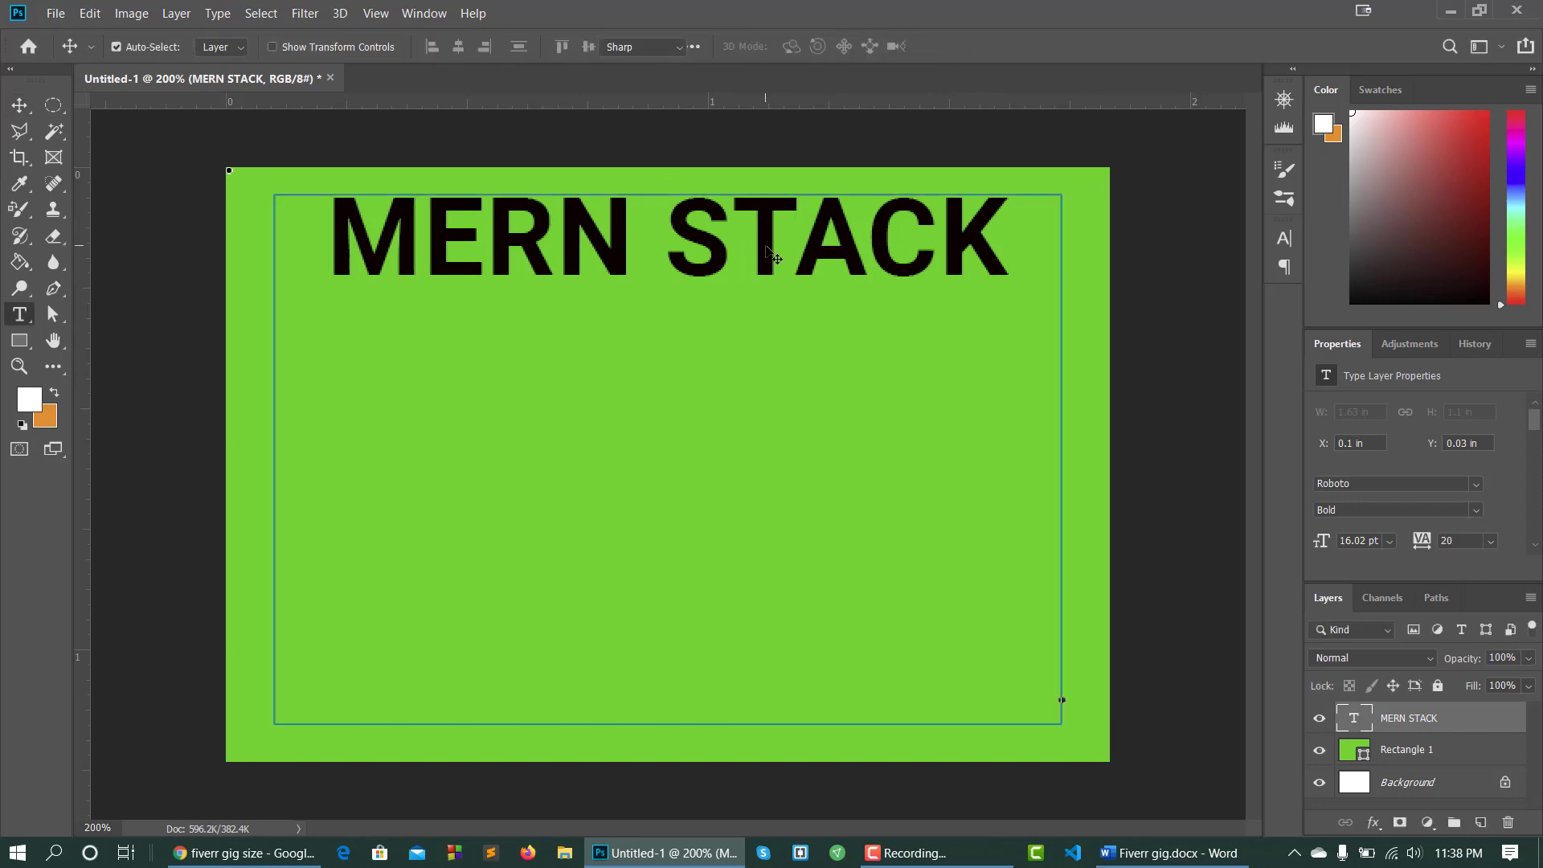
click(770, 254)
key(ctrl+a)
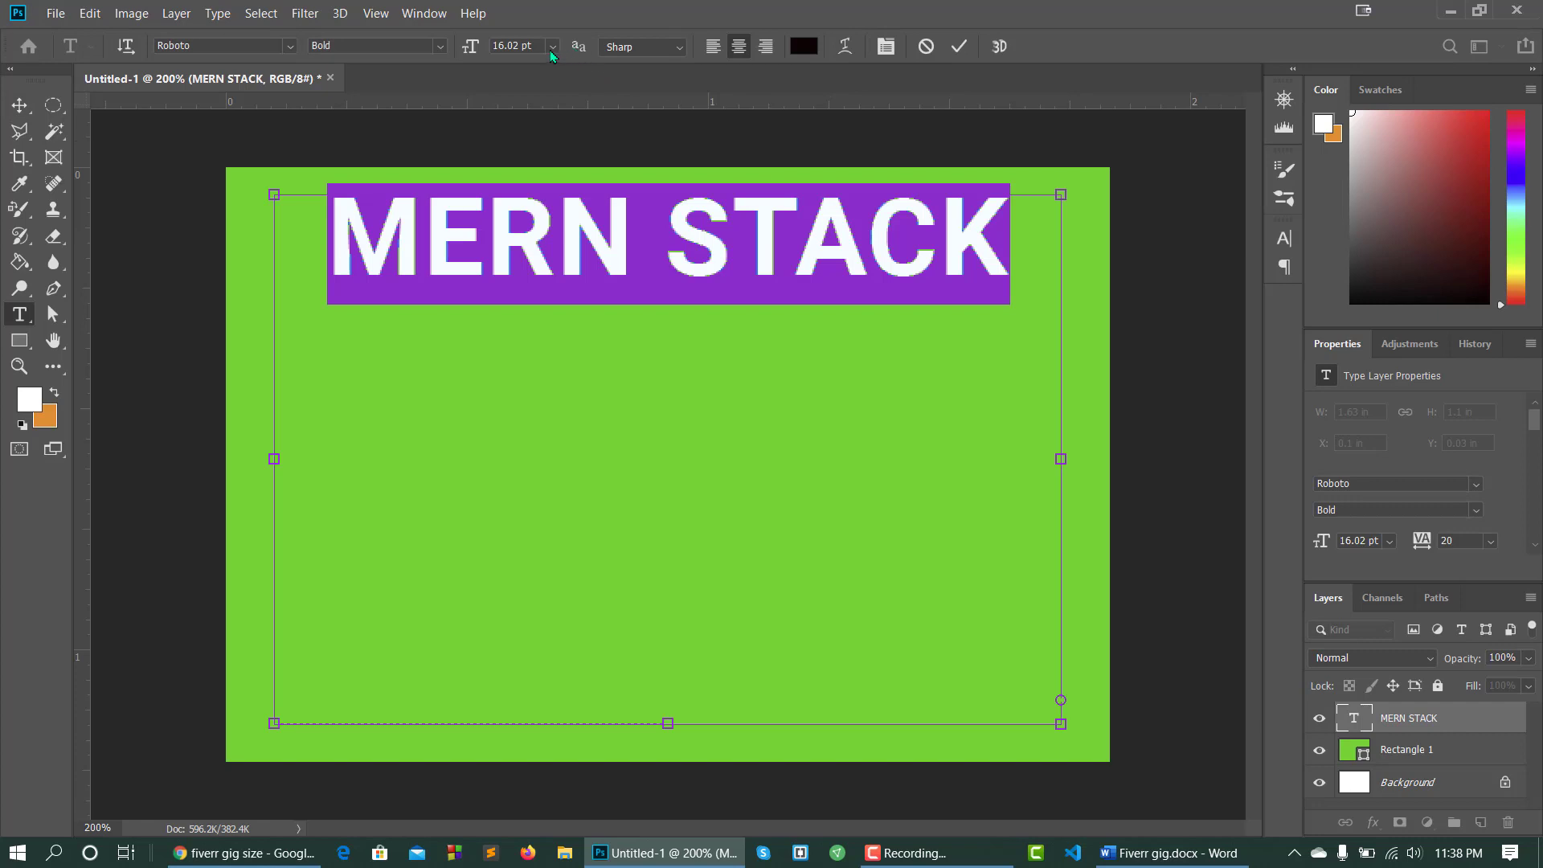
click(550, 46)
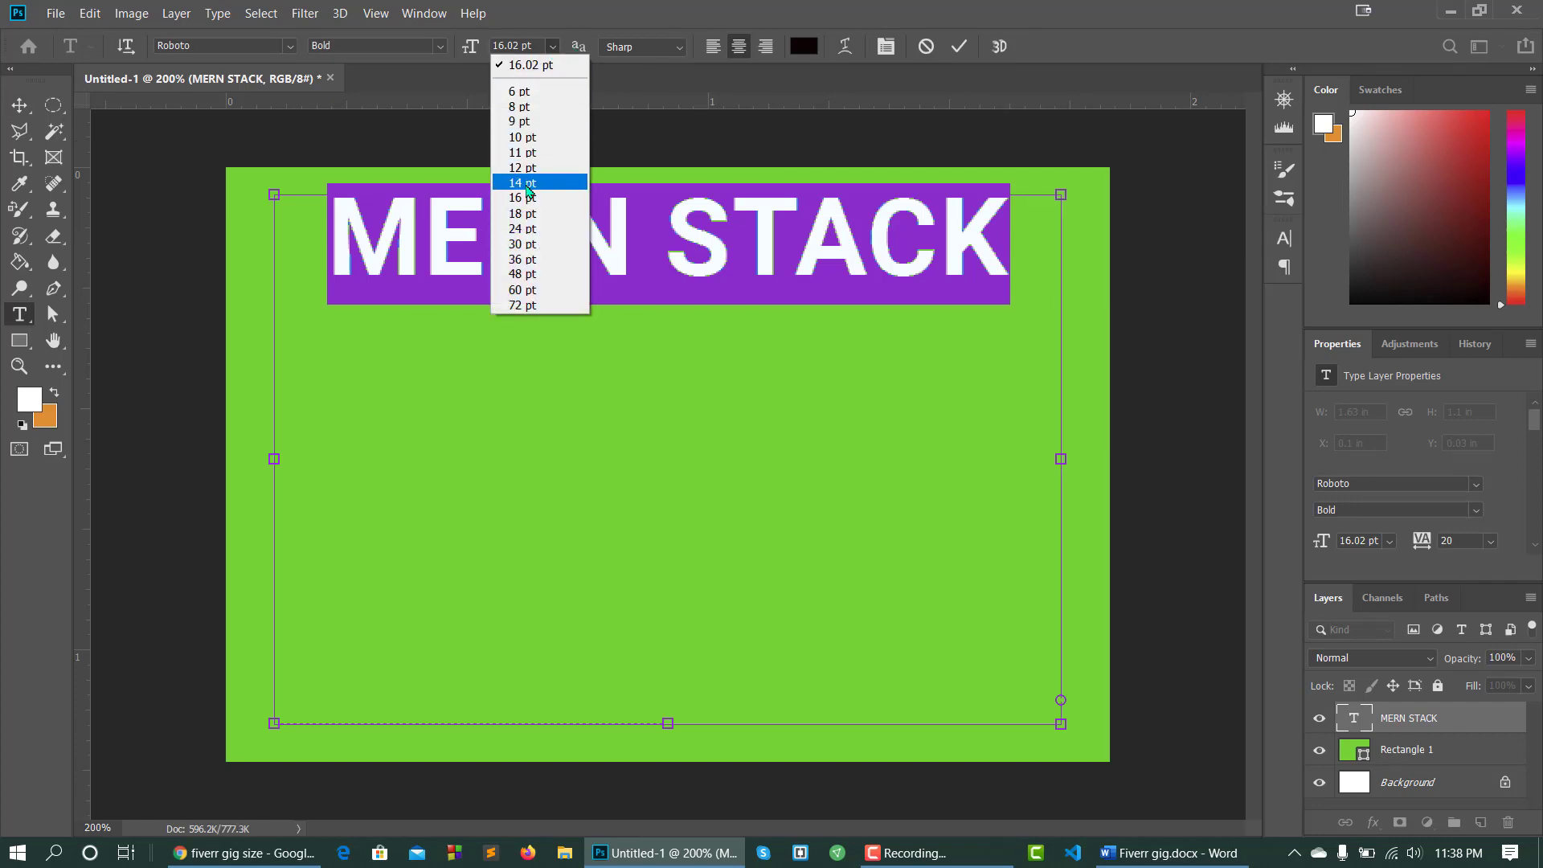
click(524, 168)
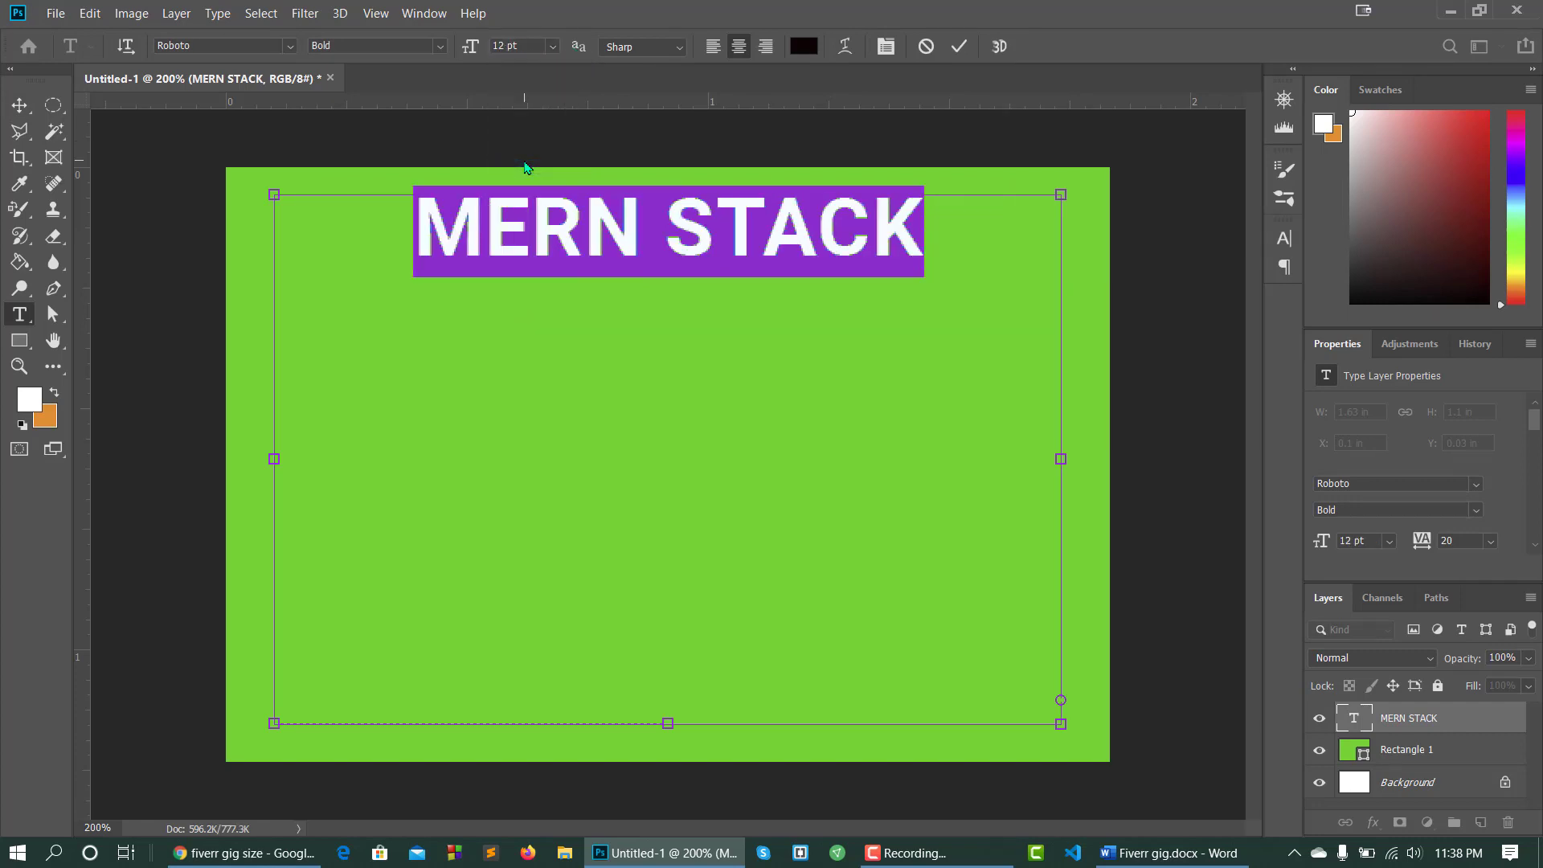
click(19, 105)
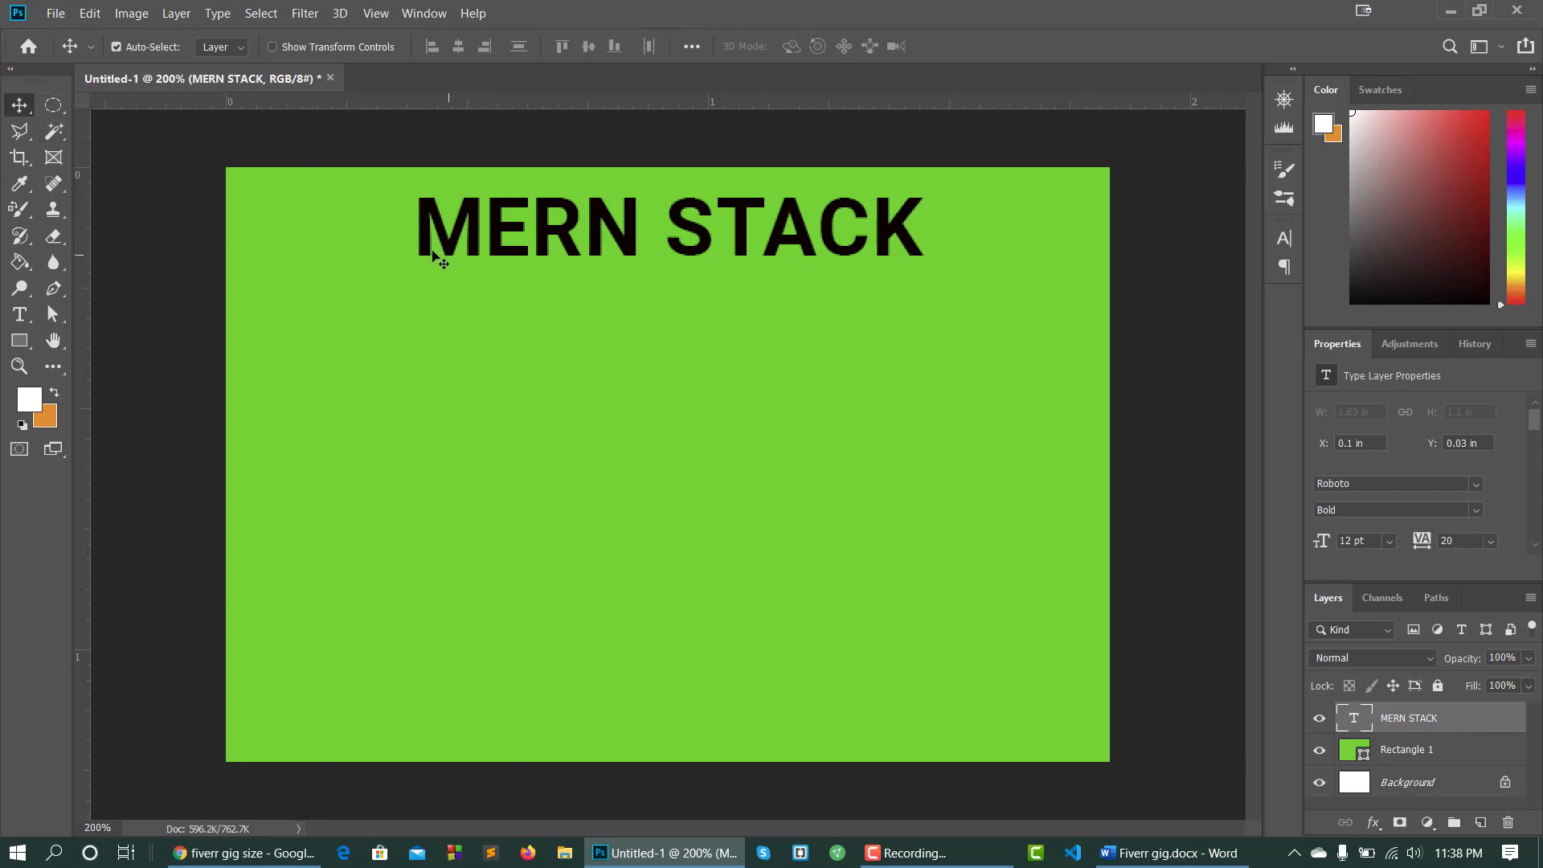
Draw a white rectangle about 329 by 54 px around the MERN STACK heading and place its layer beneath the text layer.
click(21, 343)
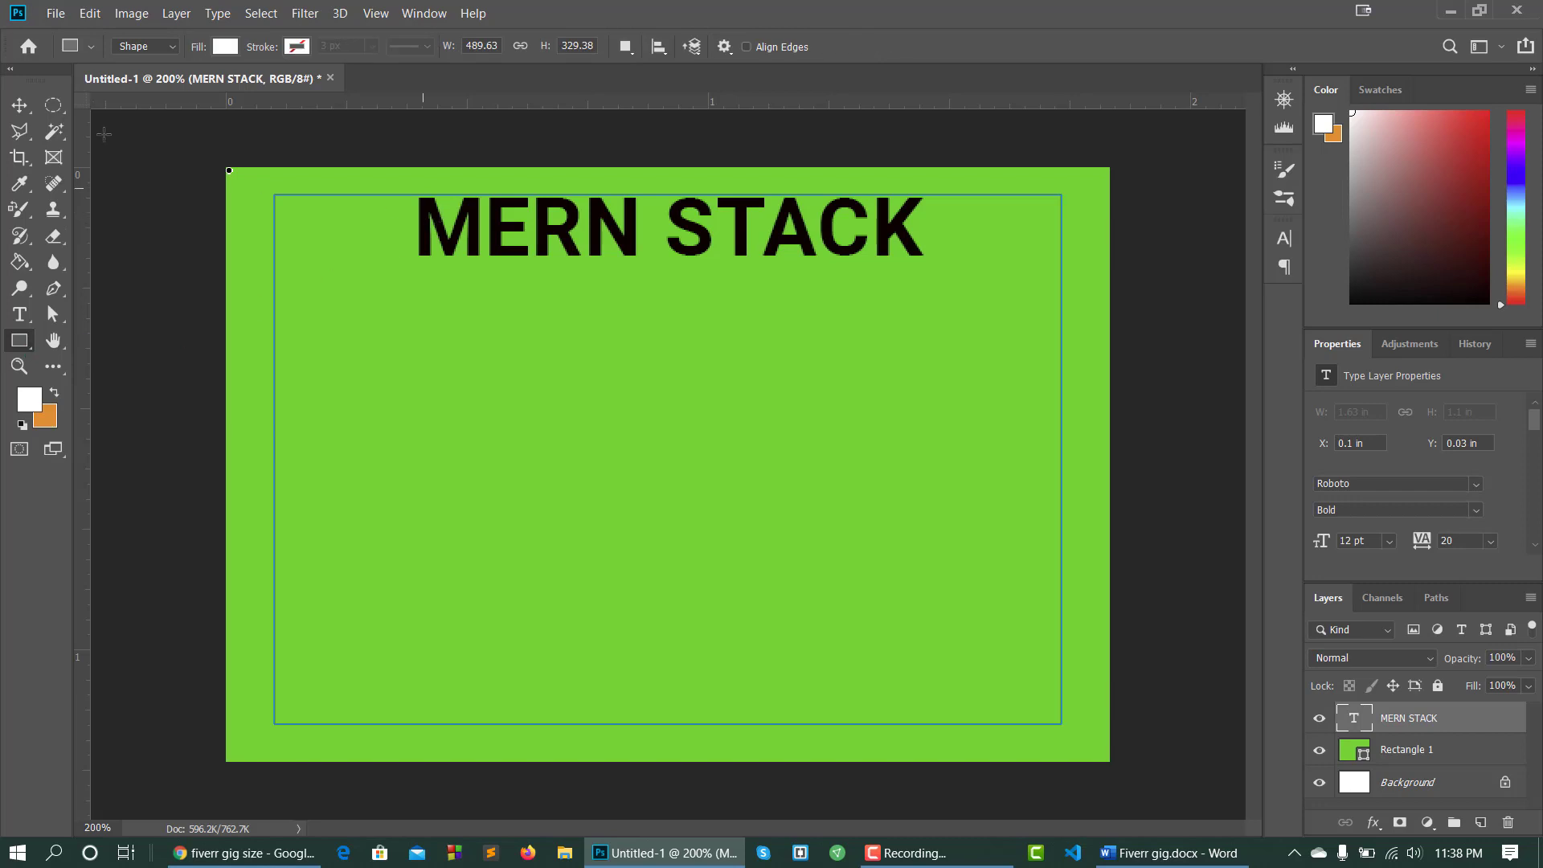
drag(407, 187, 934, 270)
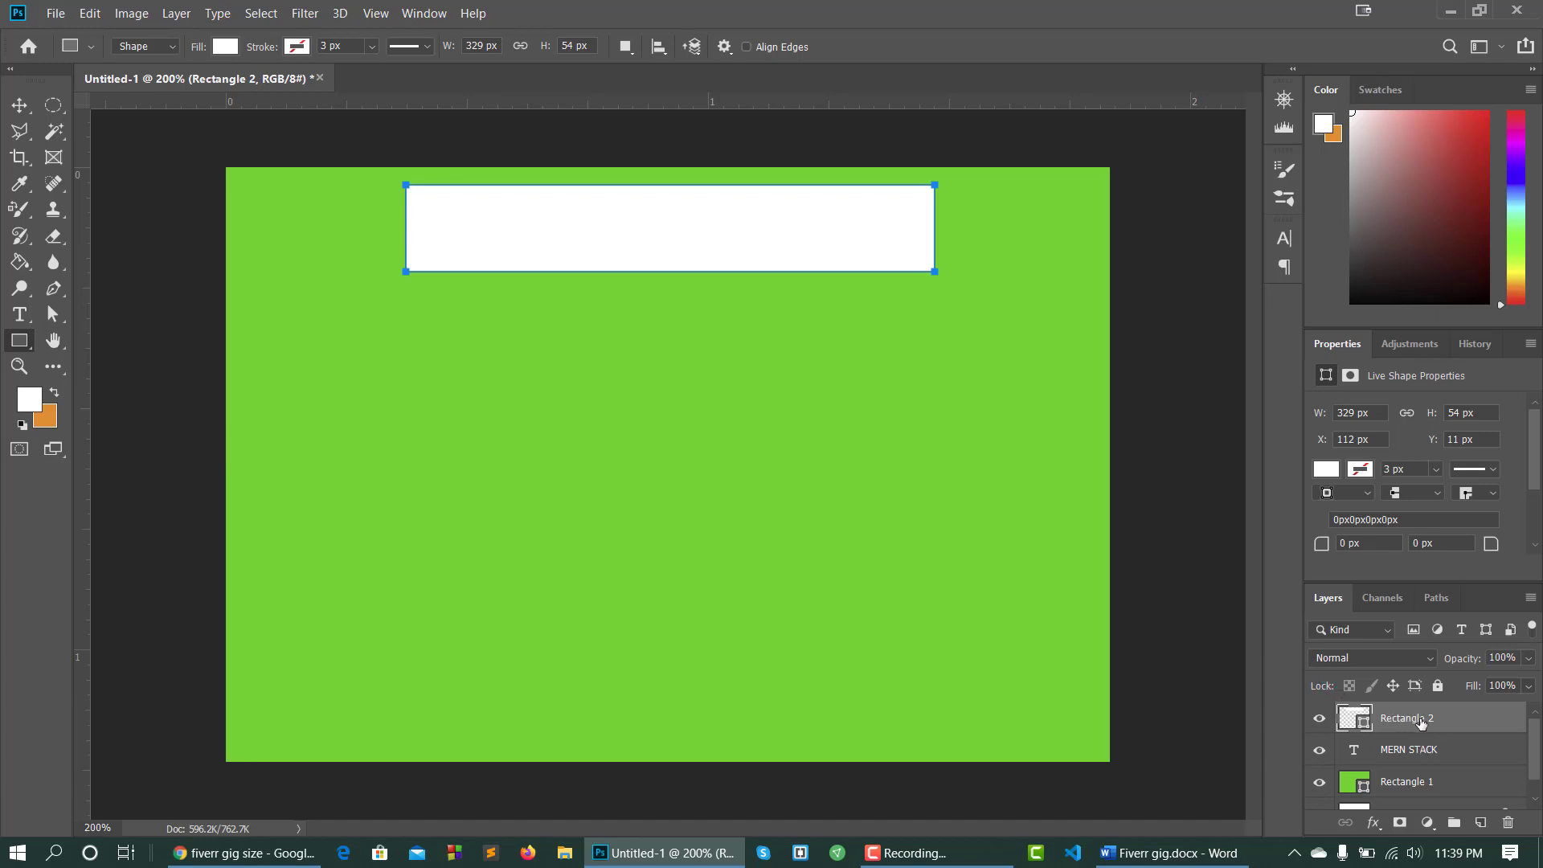
drag(1419, 722, 1417, 754)
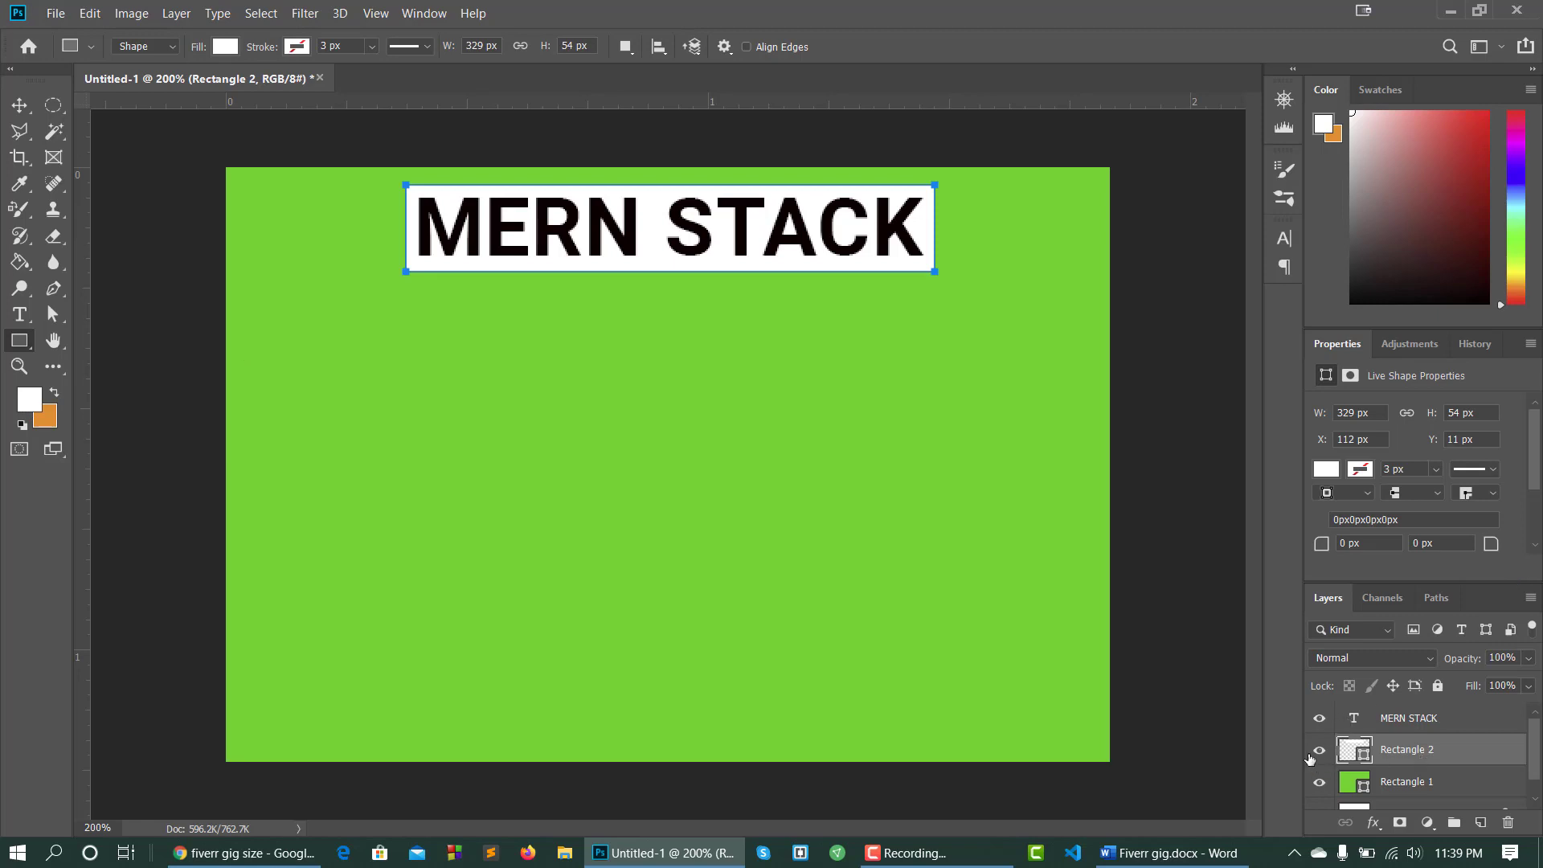
Change the heading rectangle's fill colour to near-black #0d0202.
double_click(1355, 756)
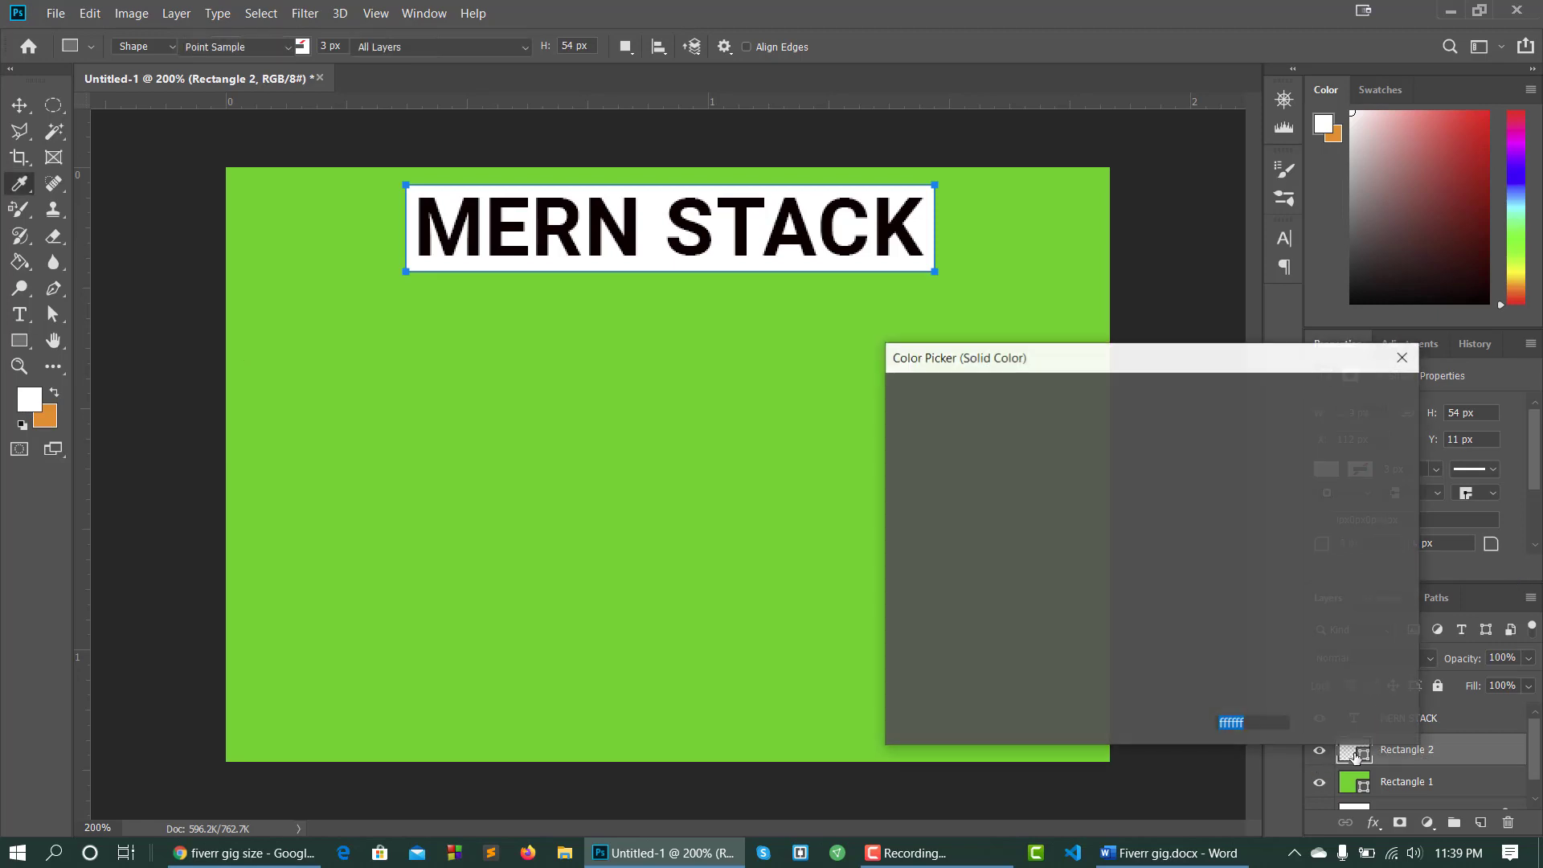
click(1109, 647)
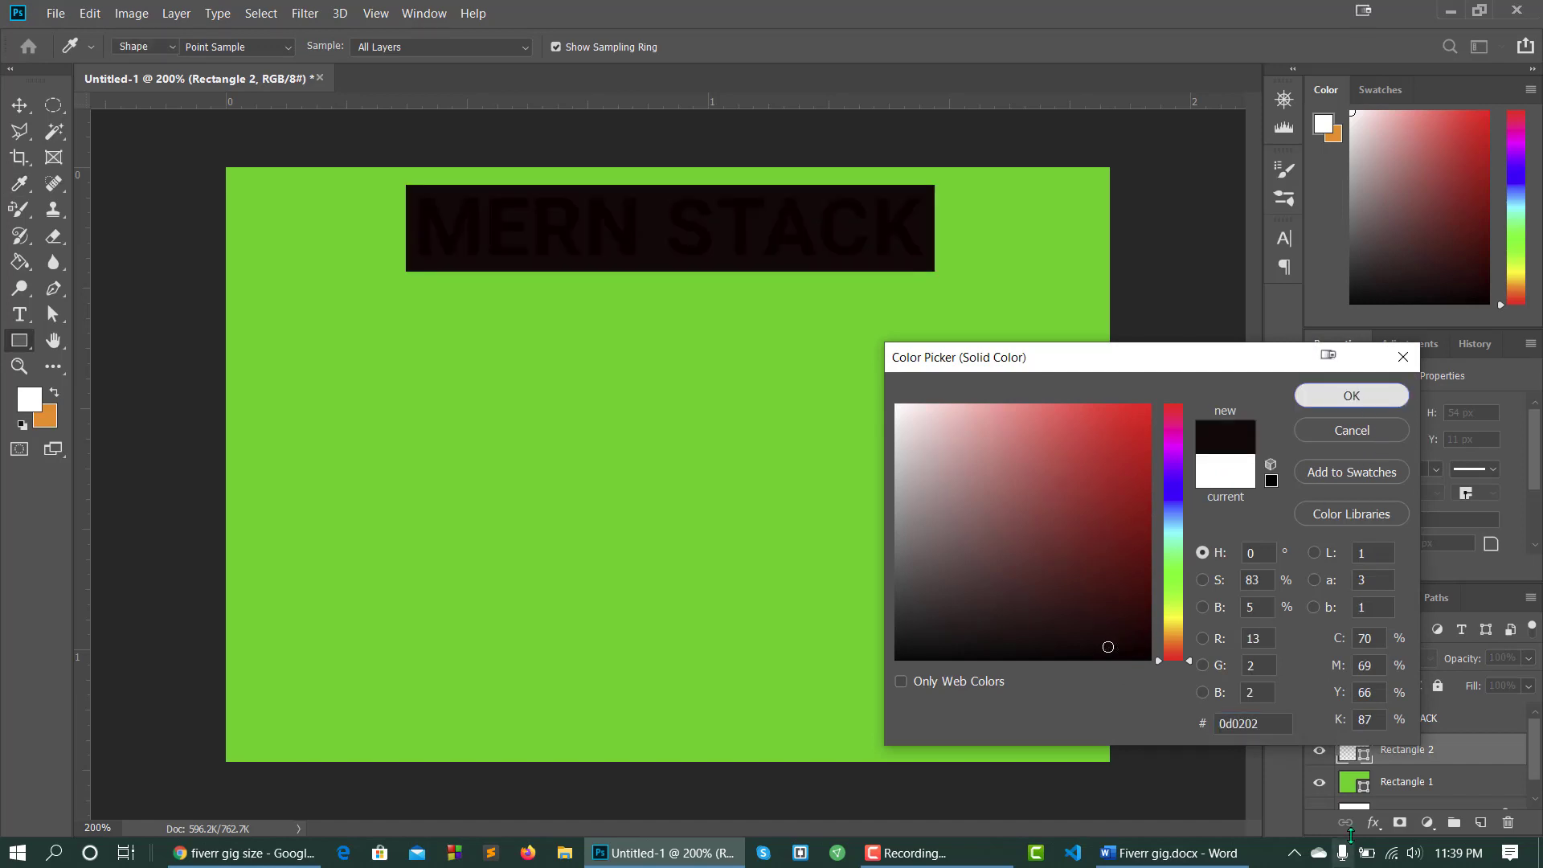
click(1366, 404)
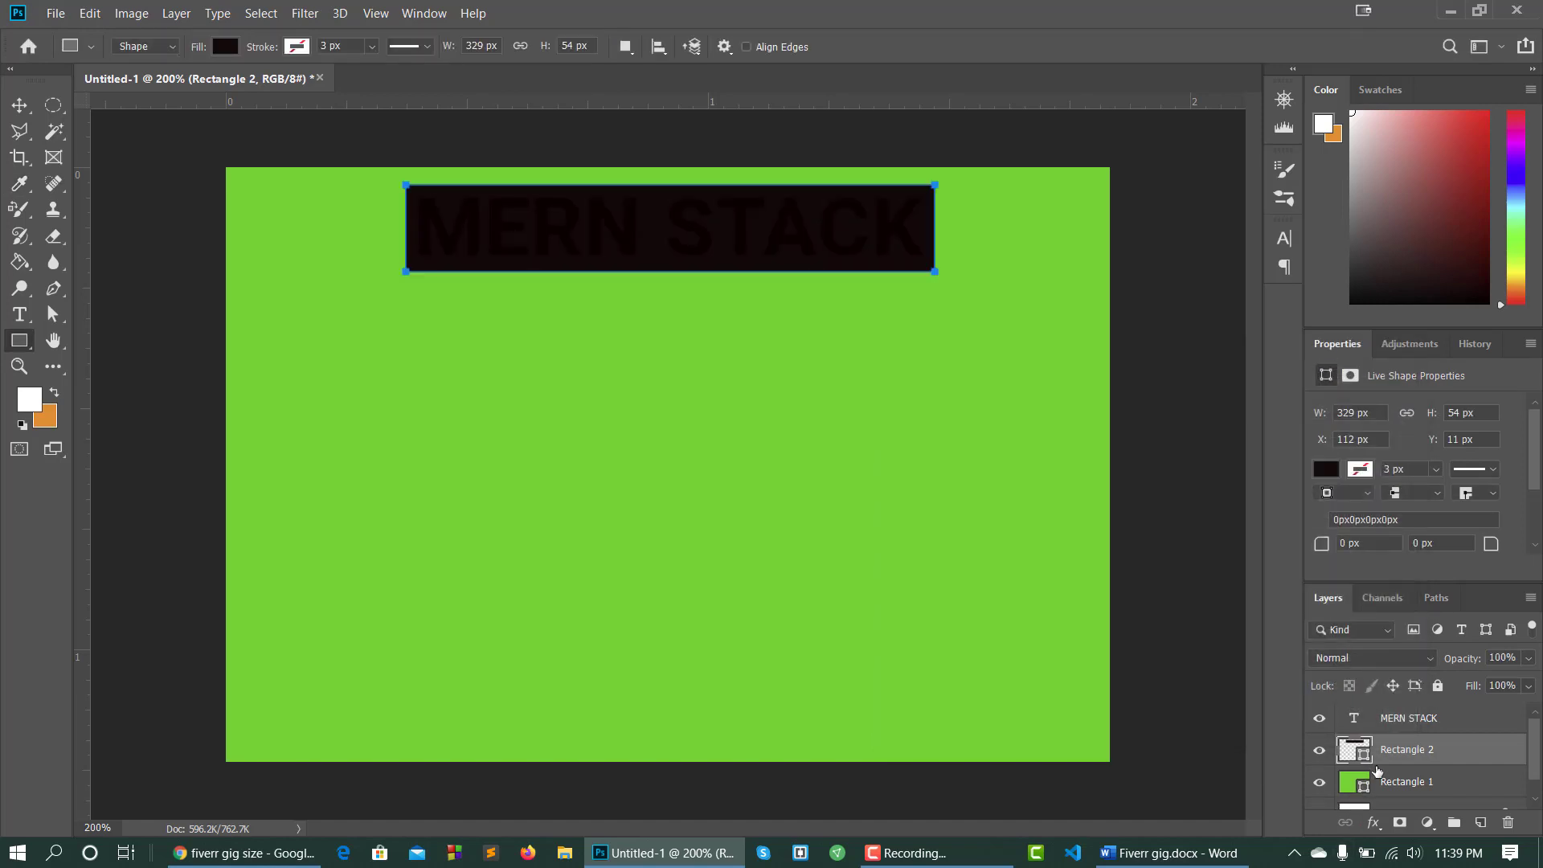
Change the MERN STACK text colour to white #ffffff.
scroll(1393, 794, down, 1)
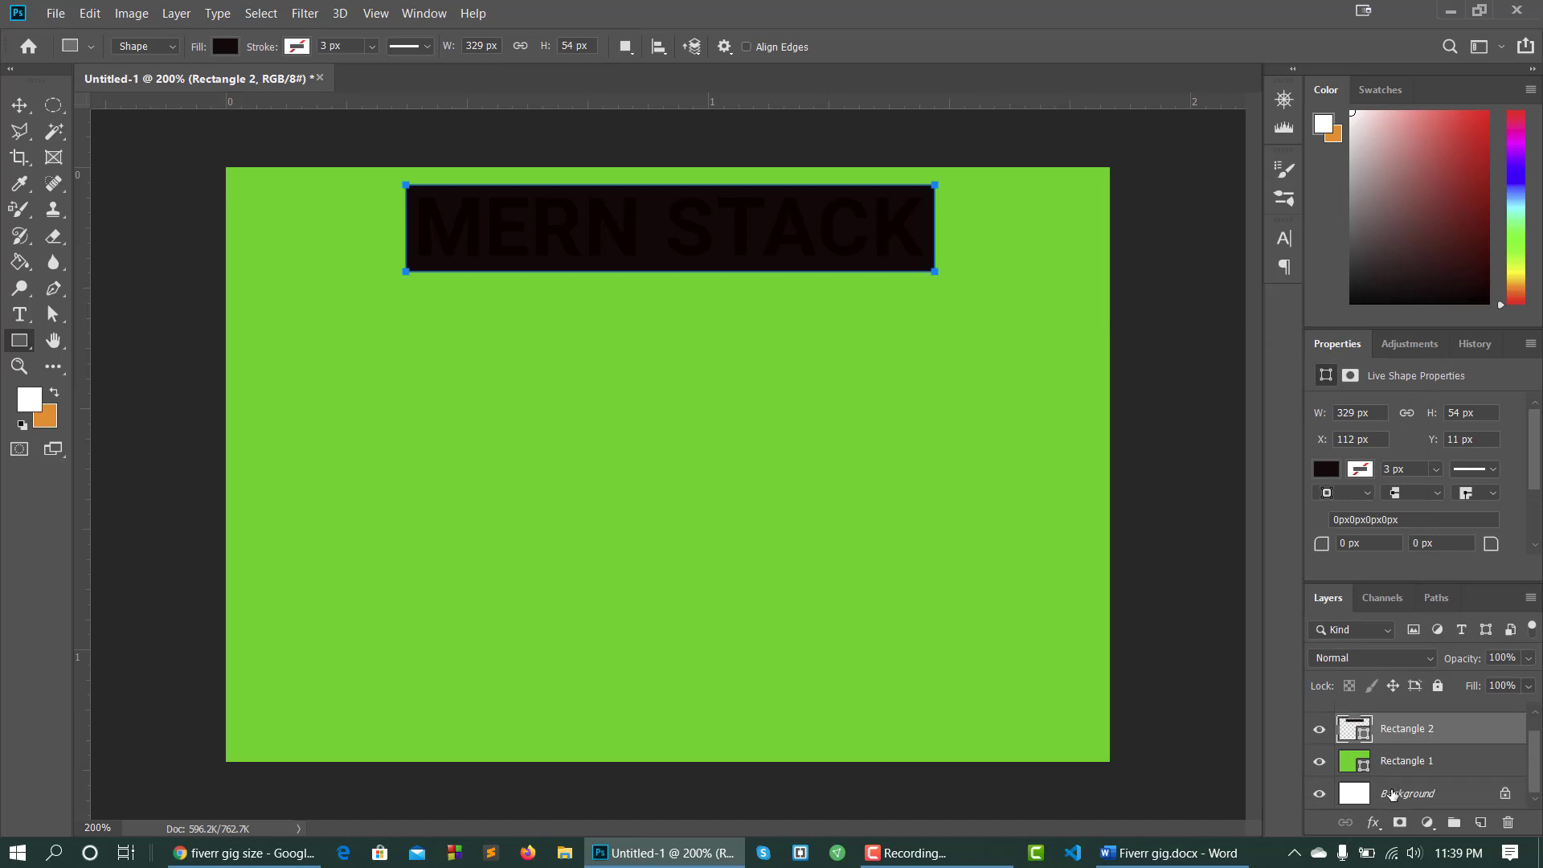
scroll(1392, 794, up, 1)
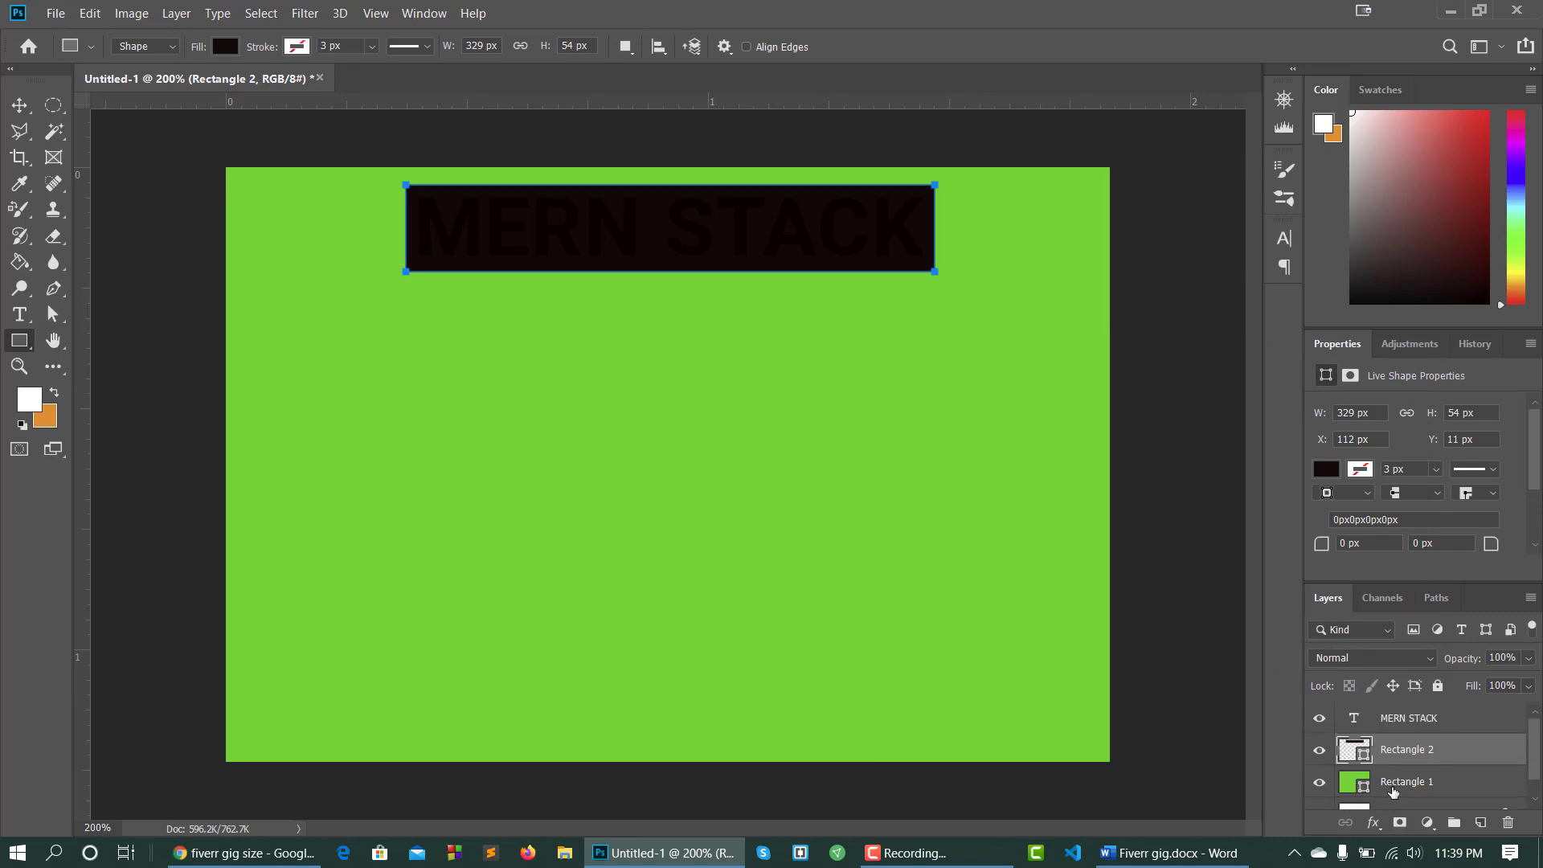
double_click(1354, 720)
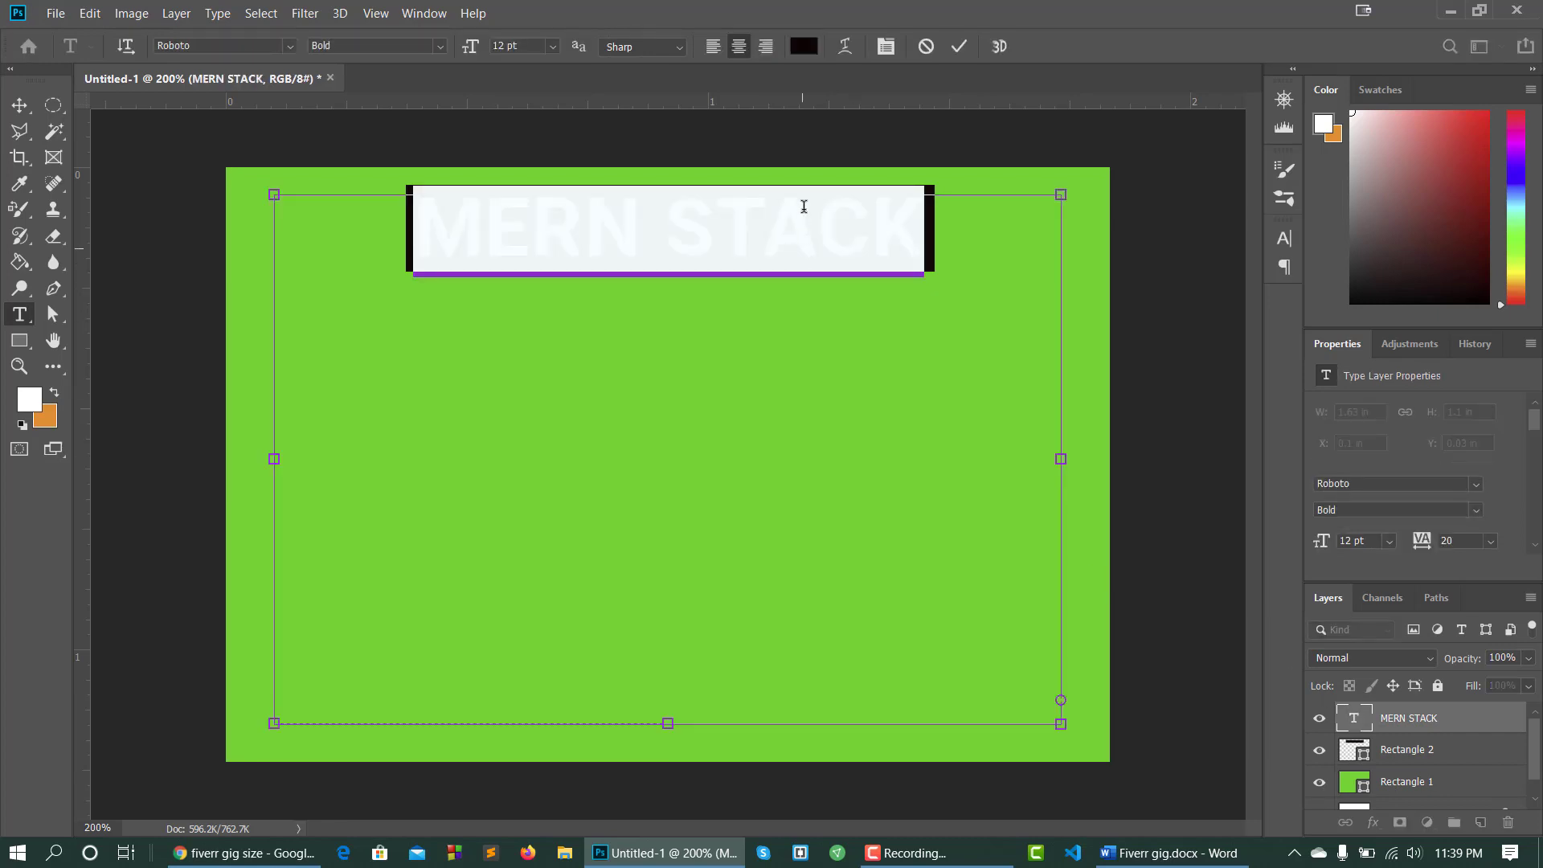
click(802, 47)
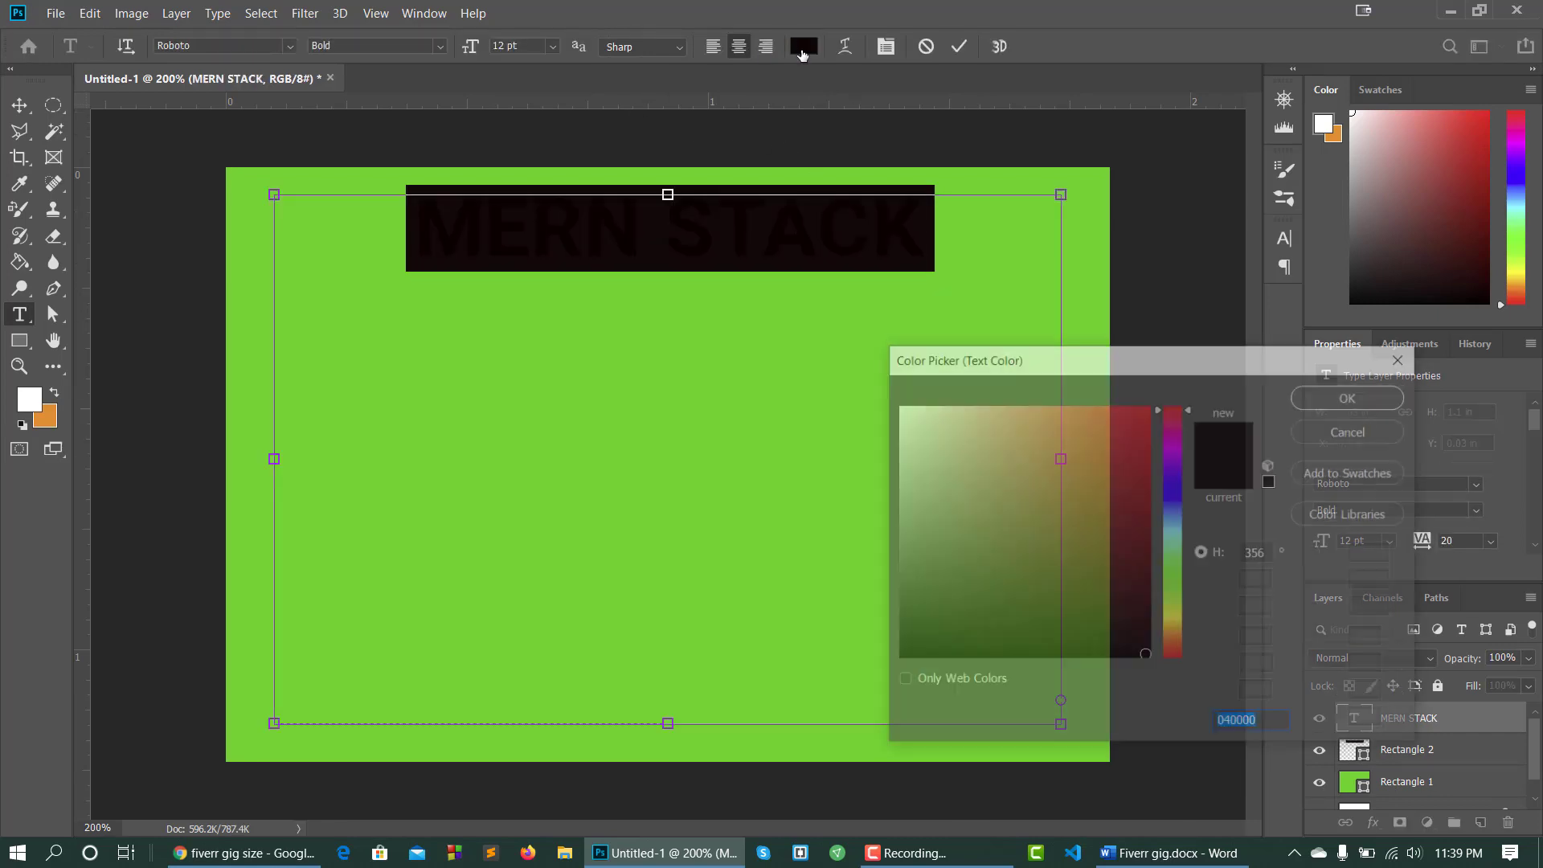
click(898, 407)
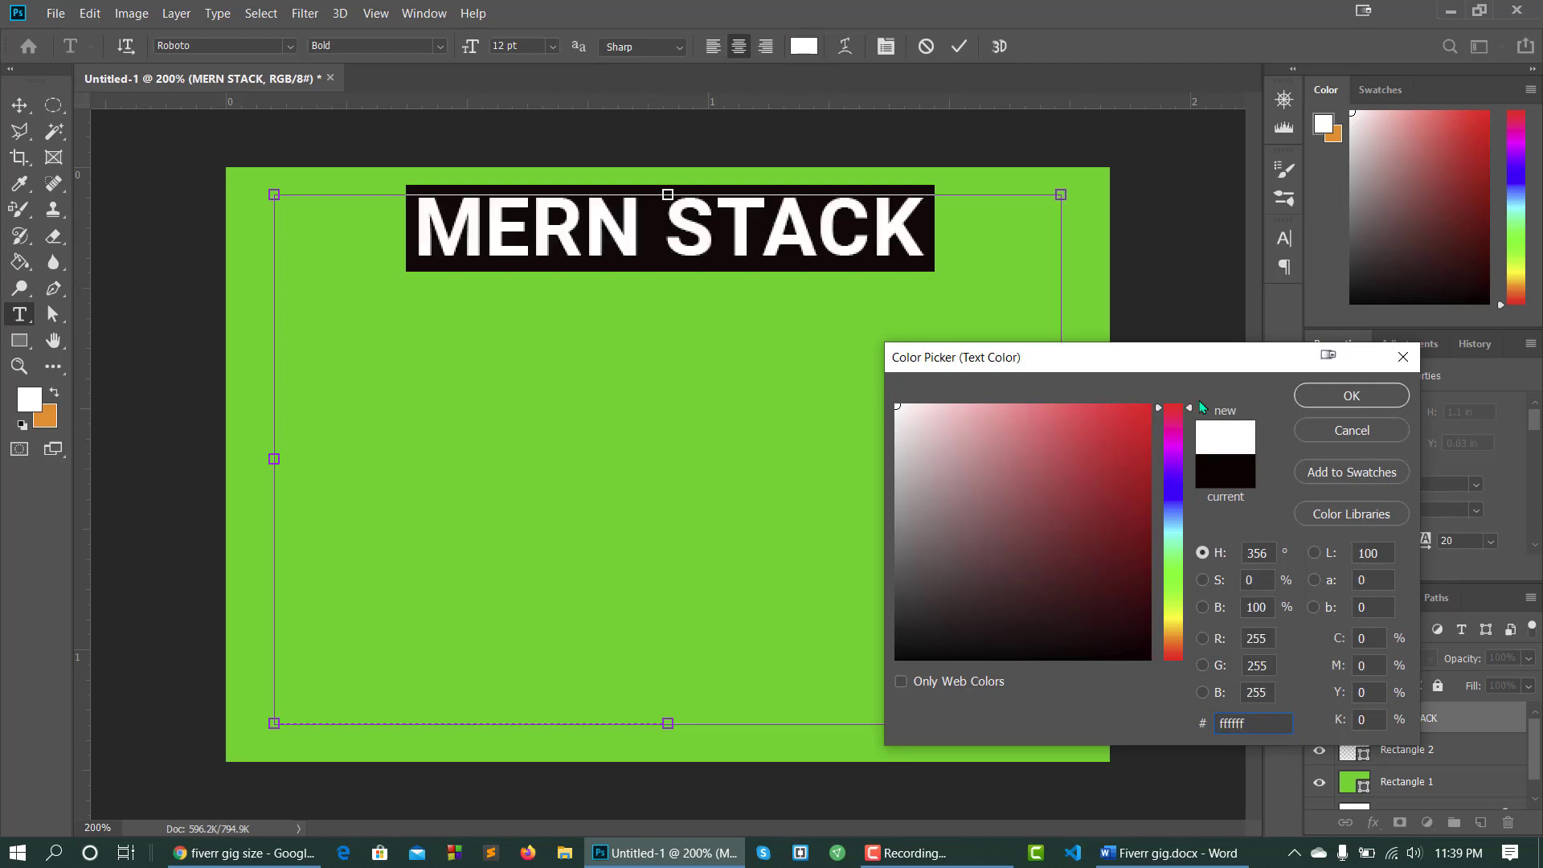
click(1335, 396)
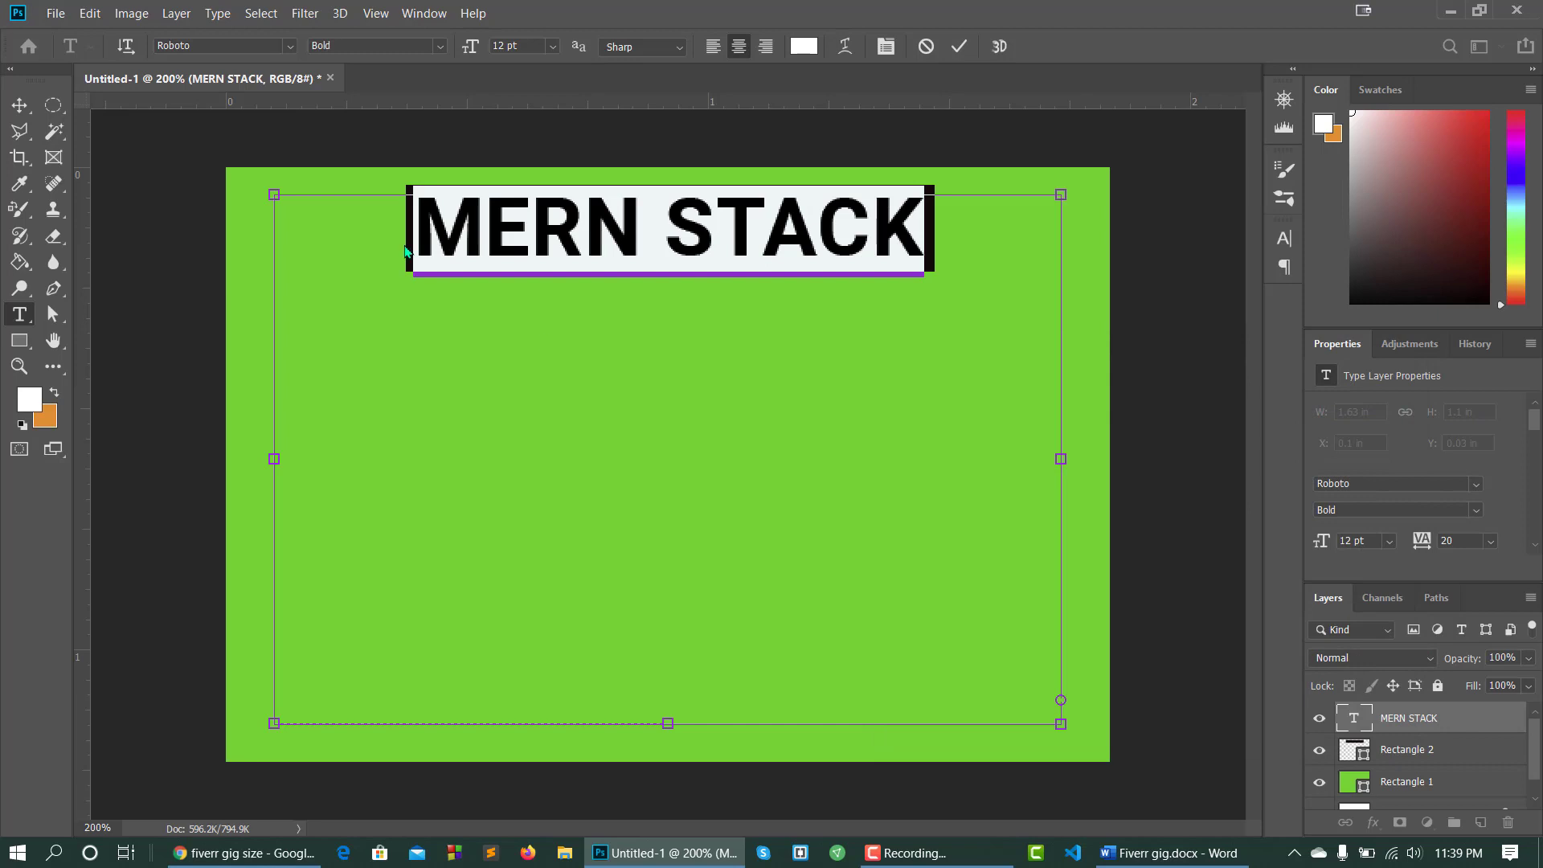
click(12, 107)
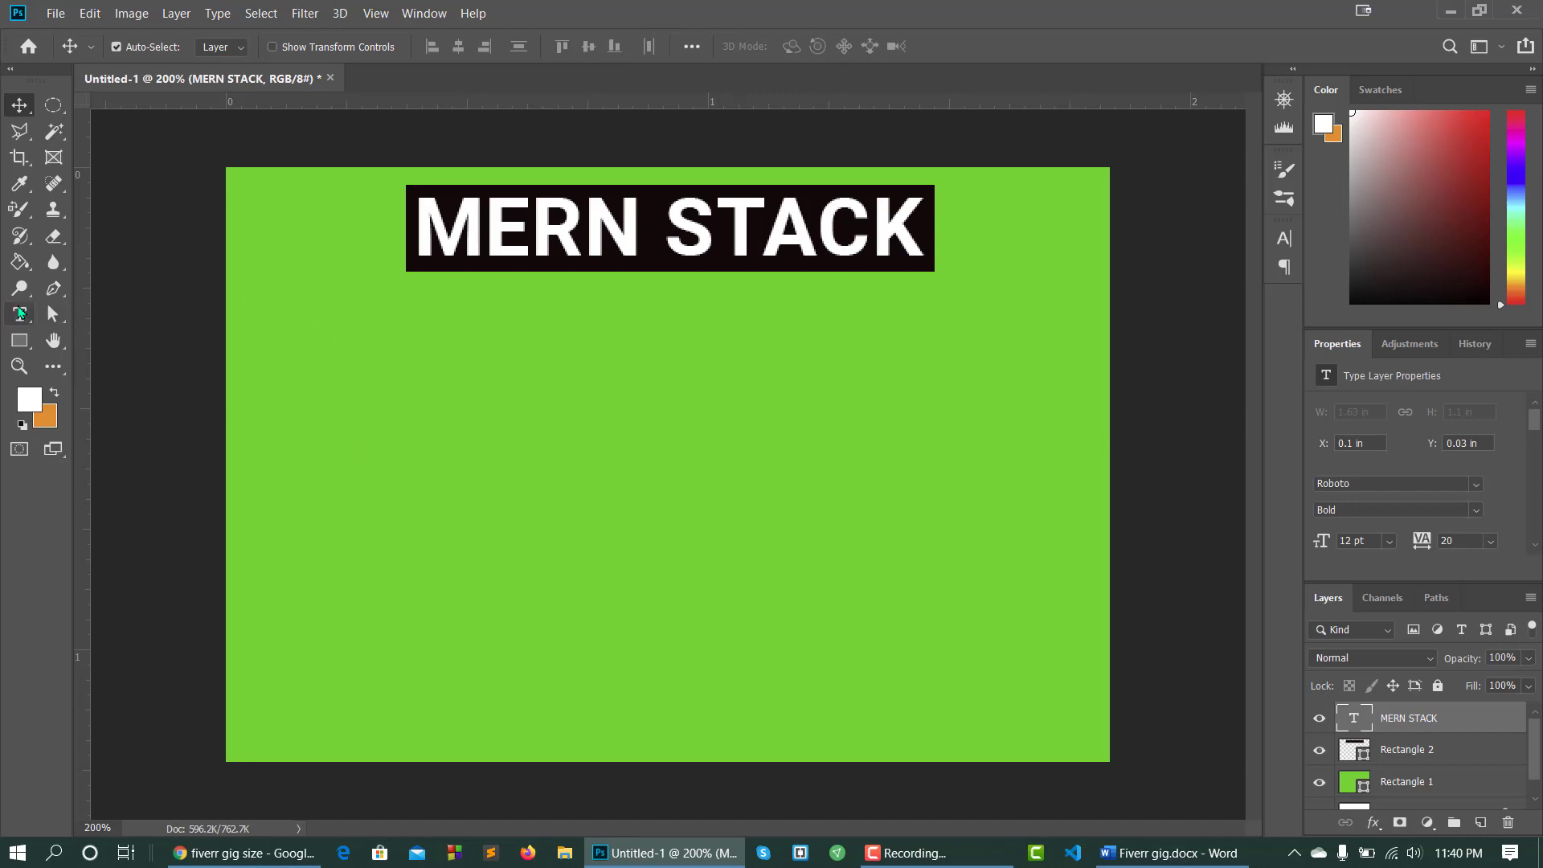
Add the text "React Js" below the heading and move it fully onto the left part of the canvas.
click(20, 314)
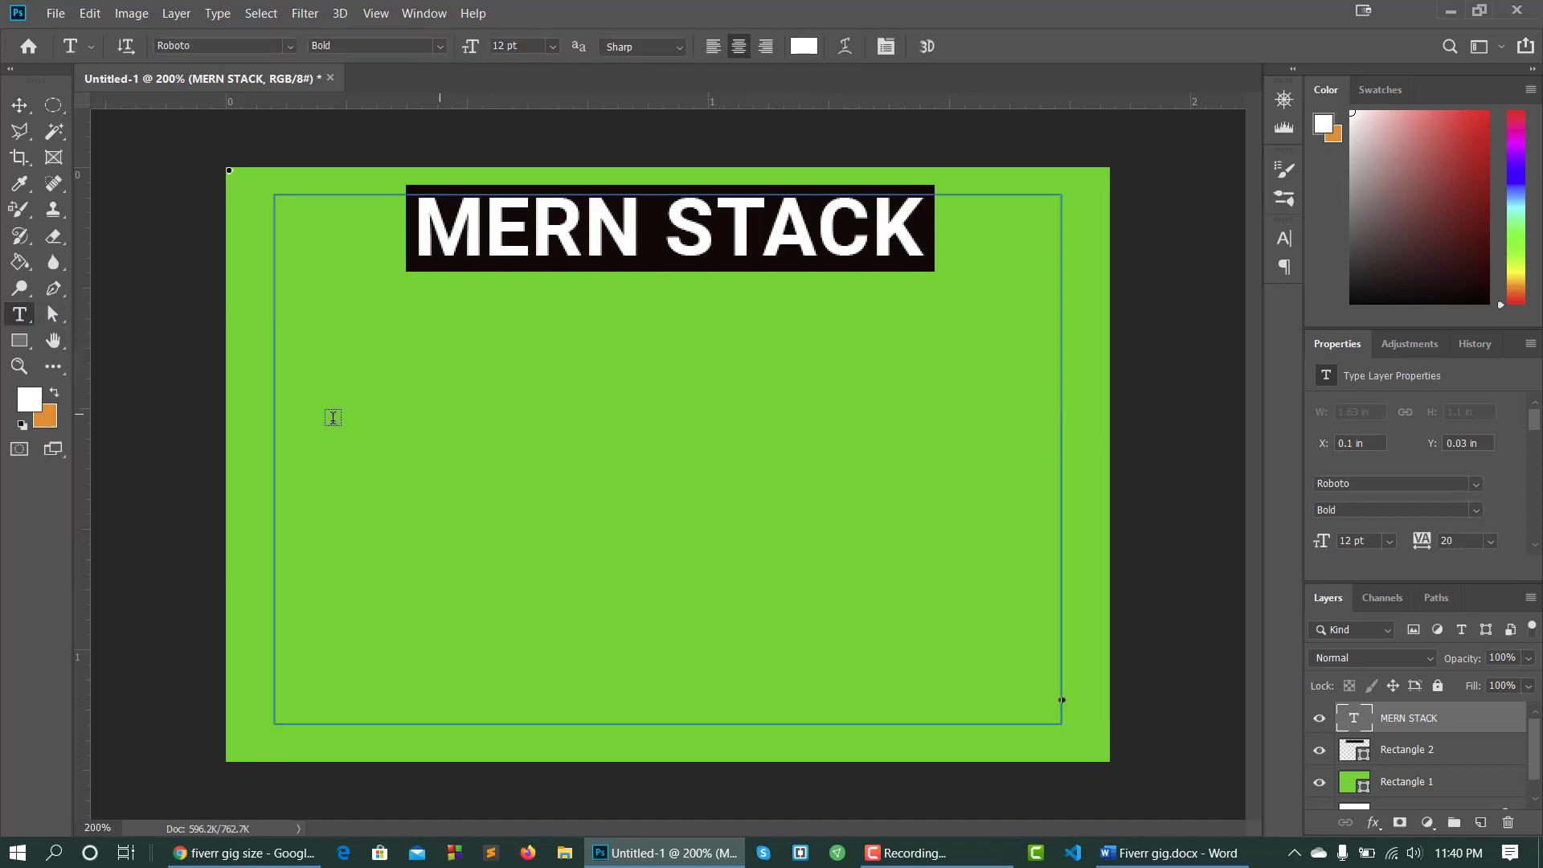
click(251, 422)
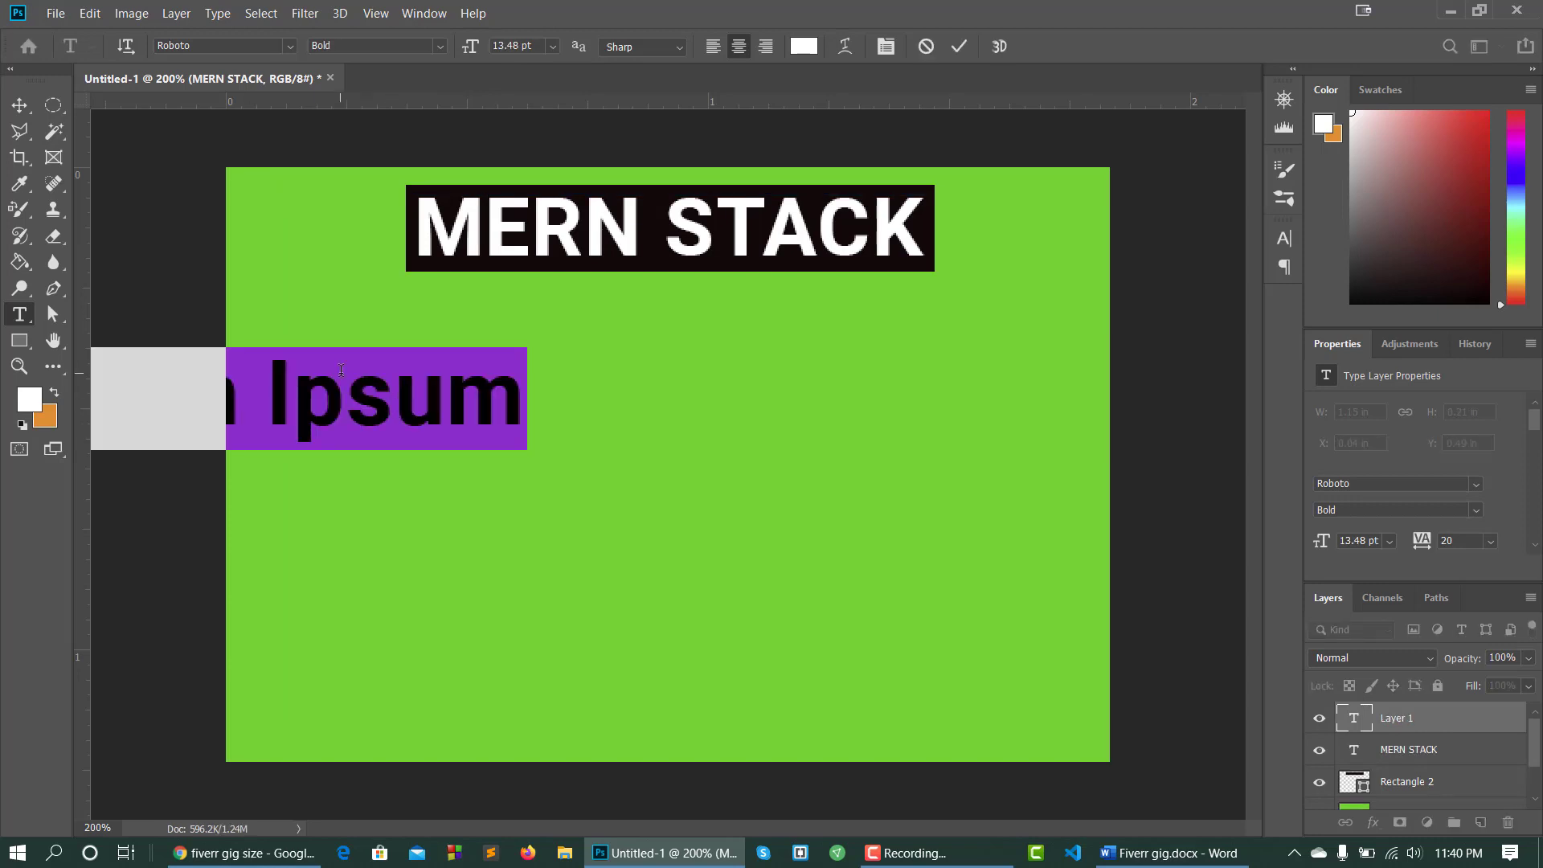
text(Rea)
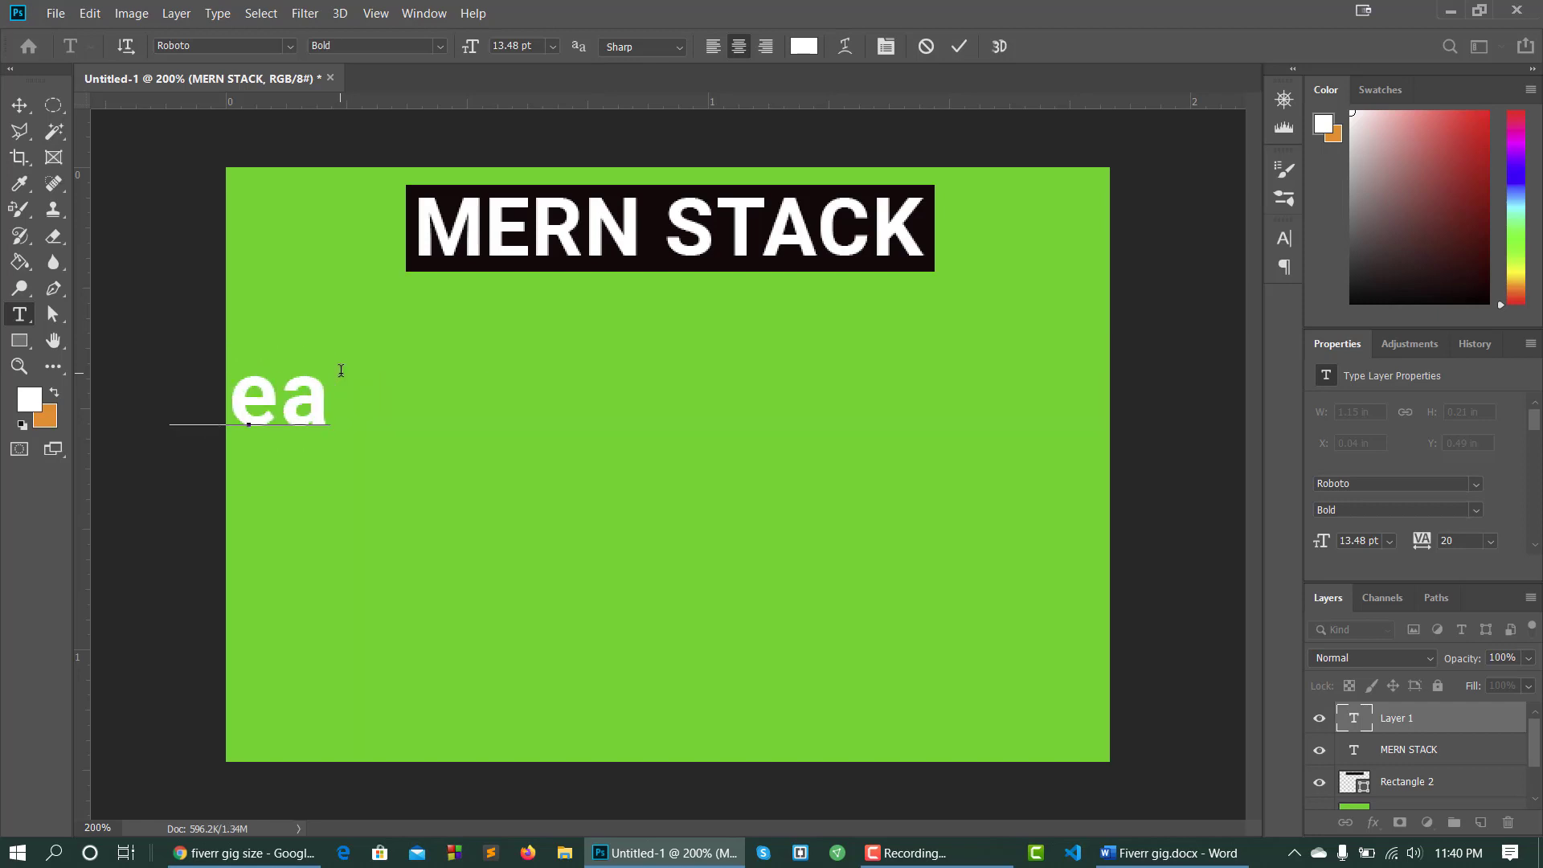
text(ct Js)
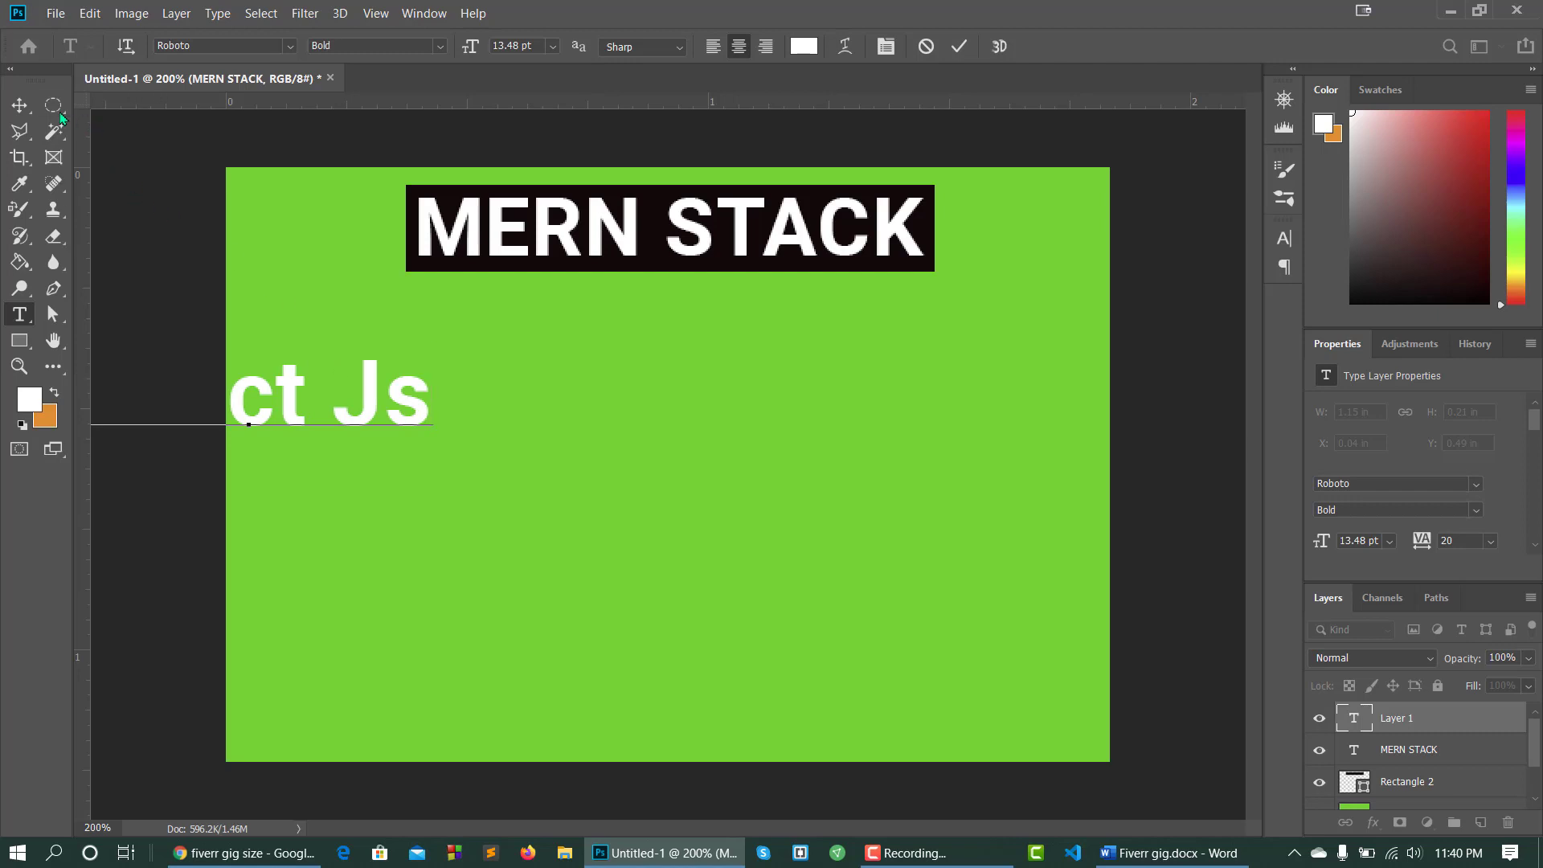
click(20, 105)
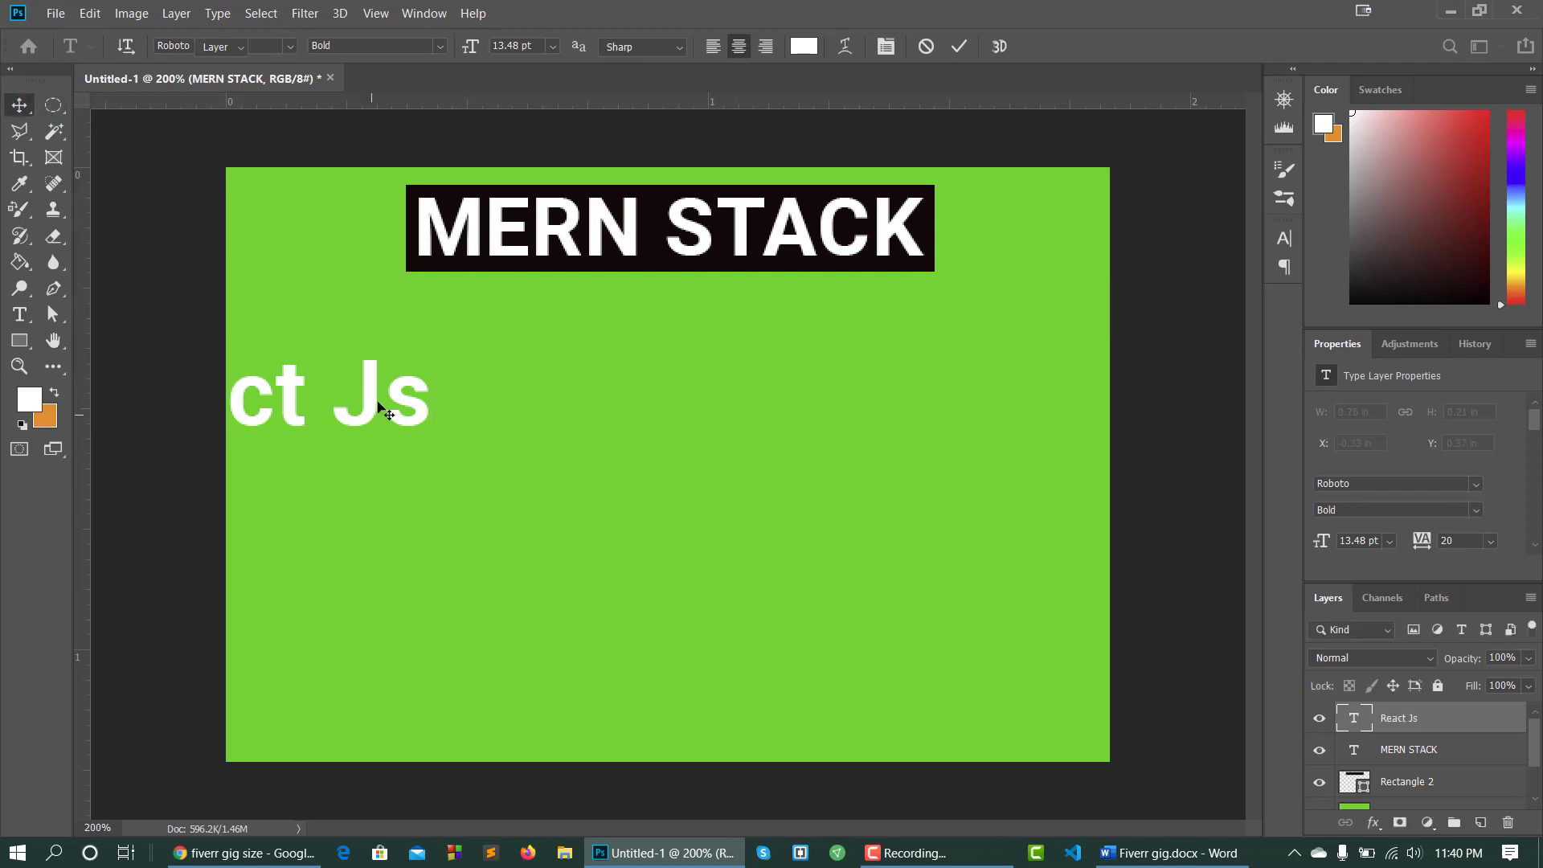
drag(437, 392, 606, 404)
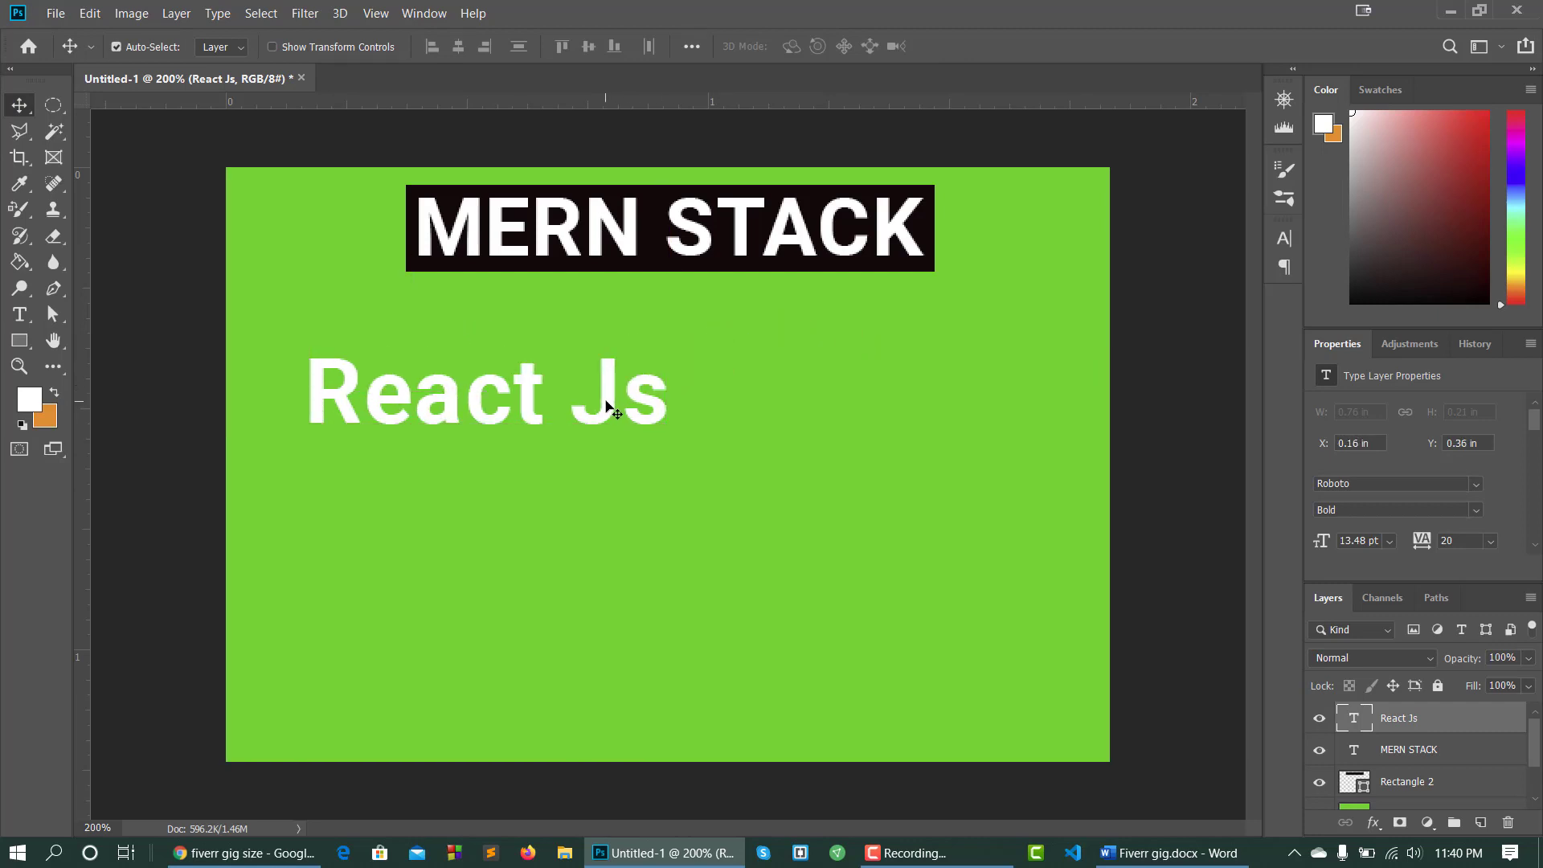
Reduce the React Js text to 6 pt and move it slightly up and to the left.
key(t)
double_click(607, 402)
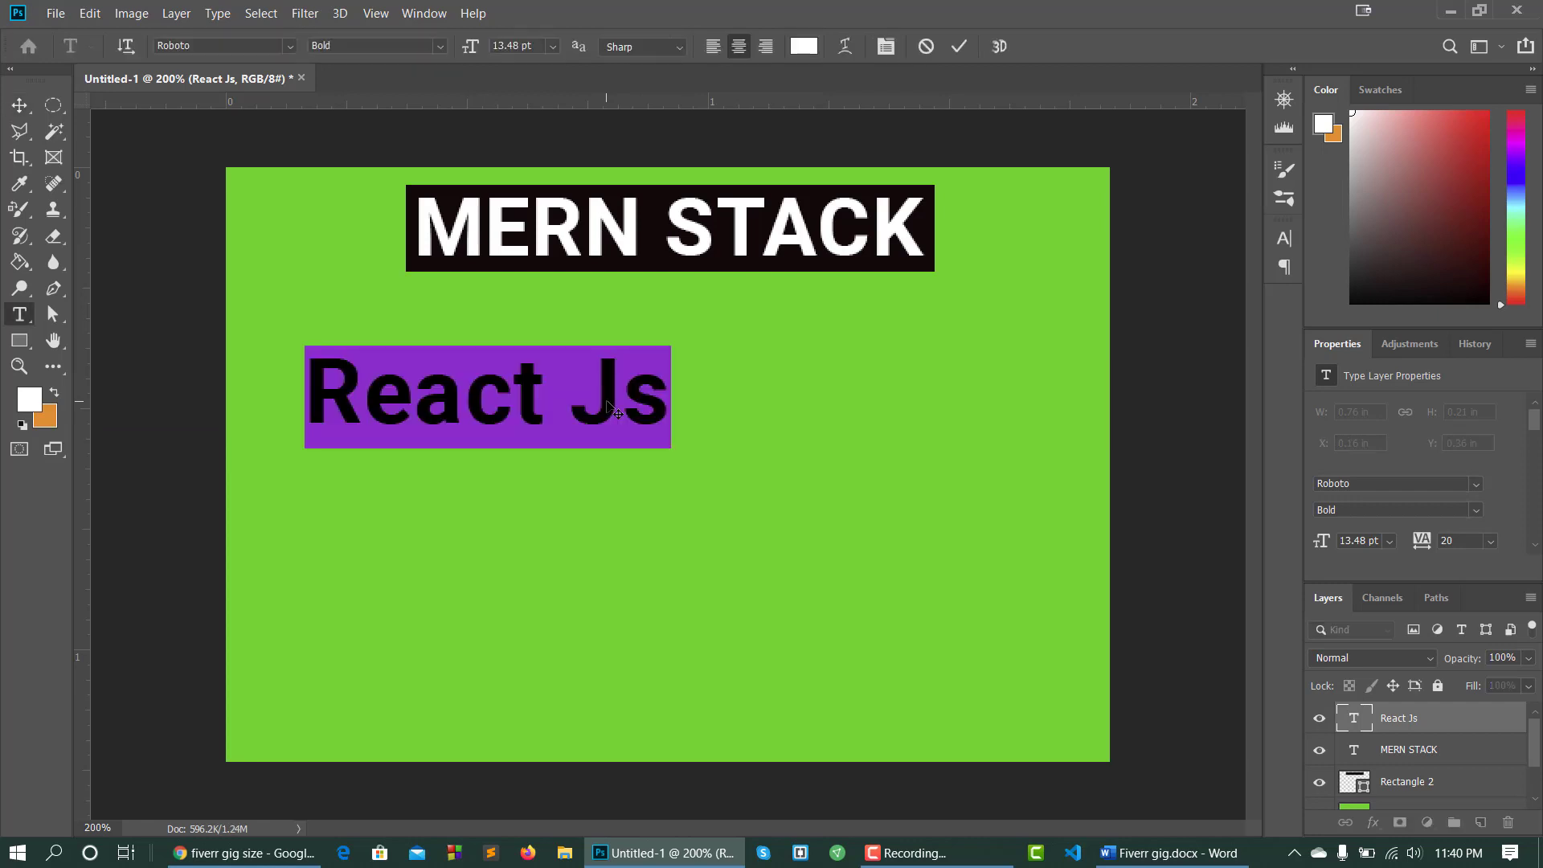
click(552, 49)
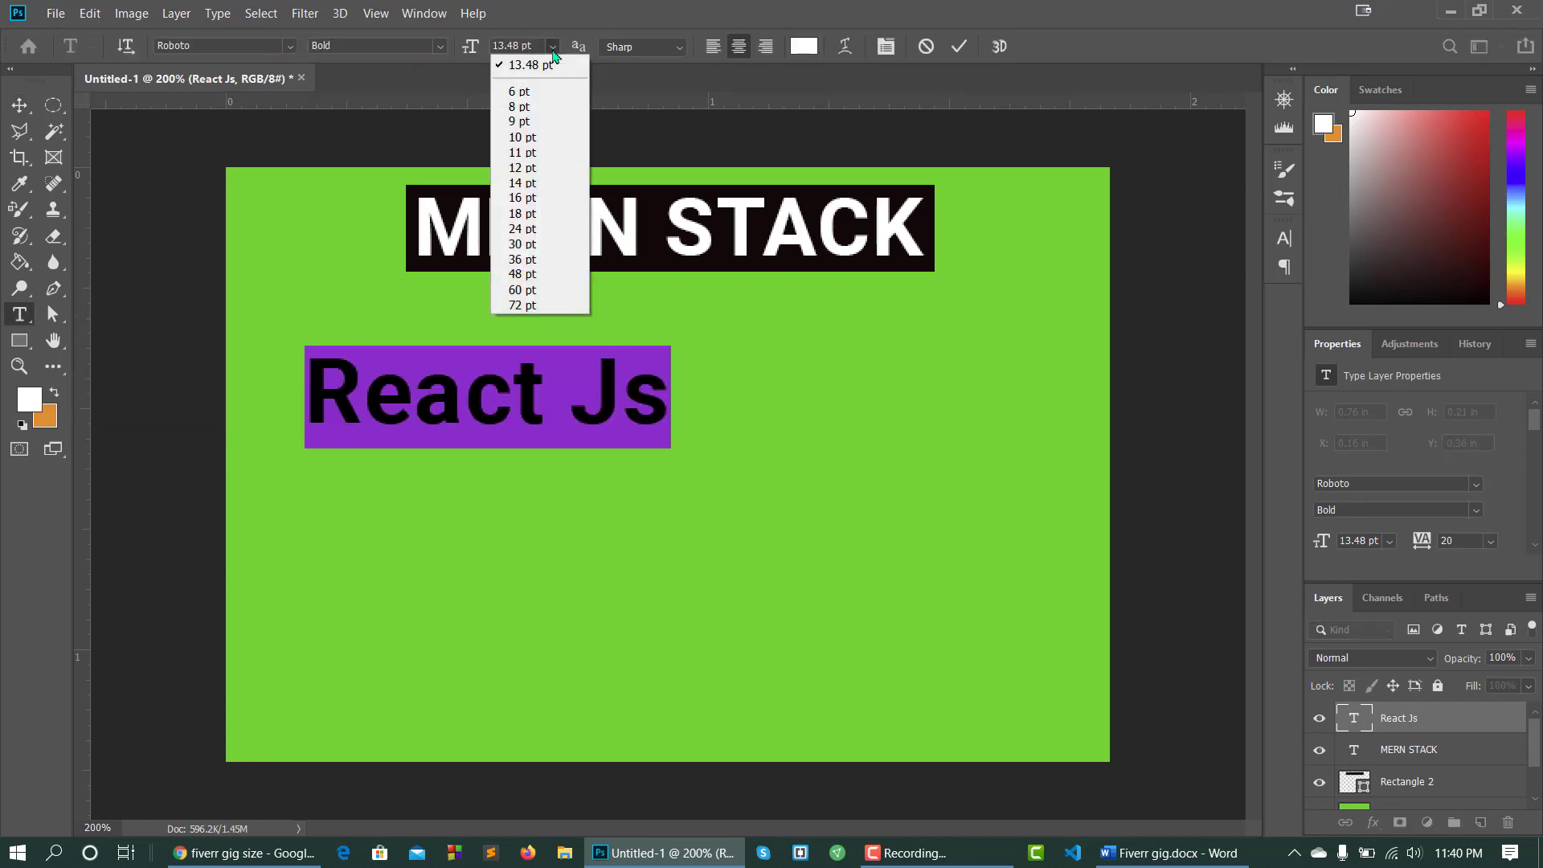
click(528, 140)
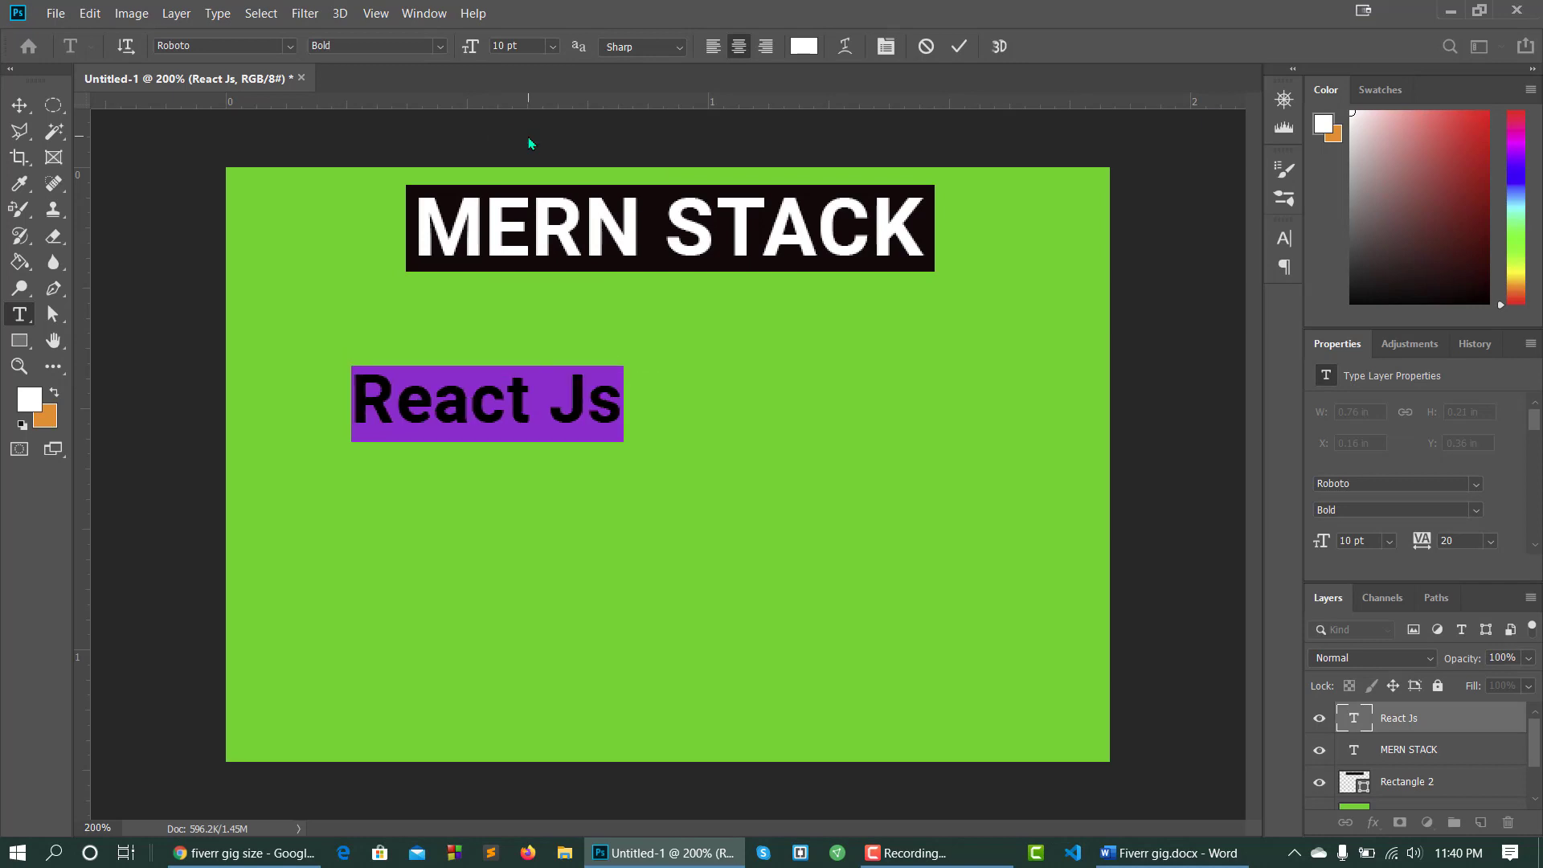
click(551, 47)
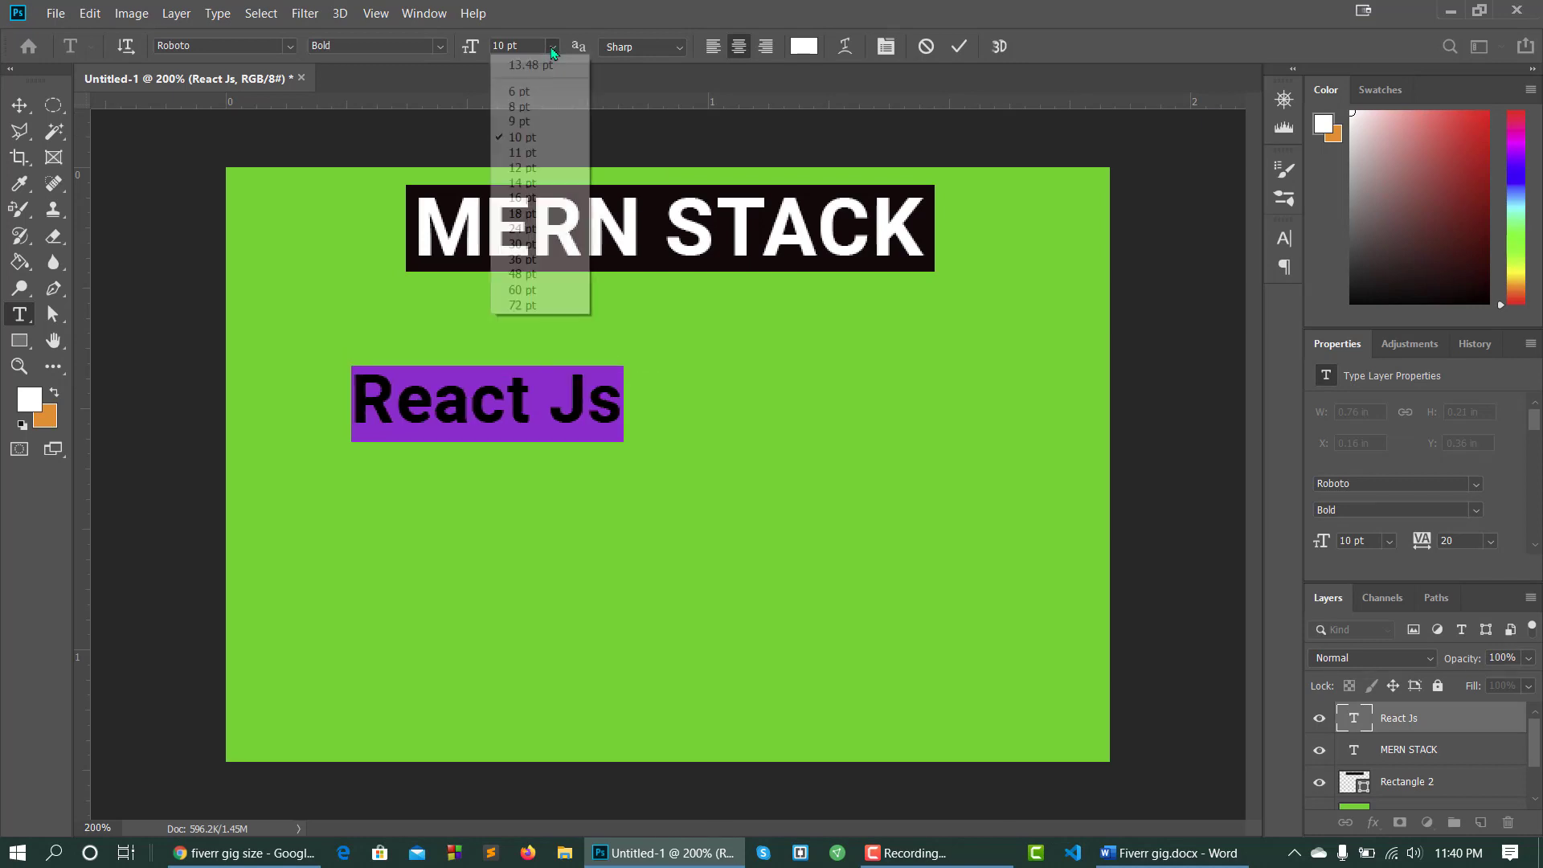
click(523, 108)
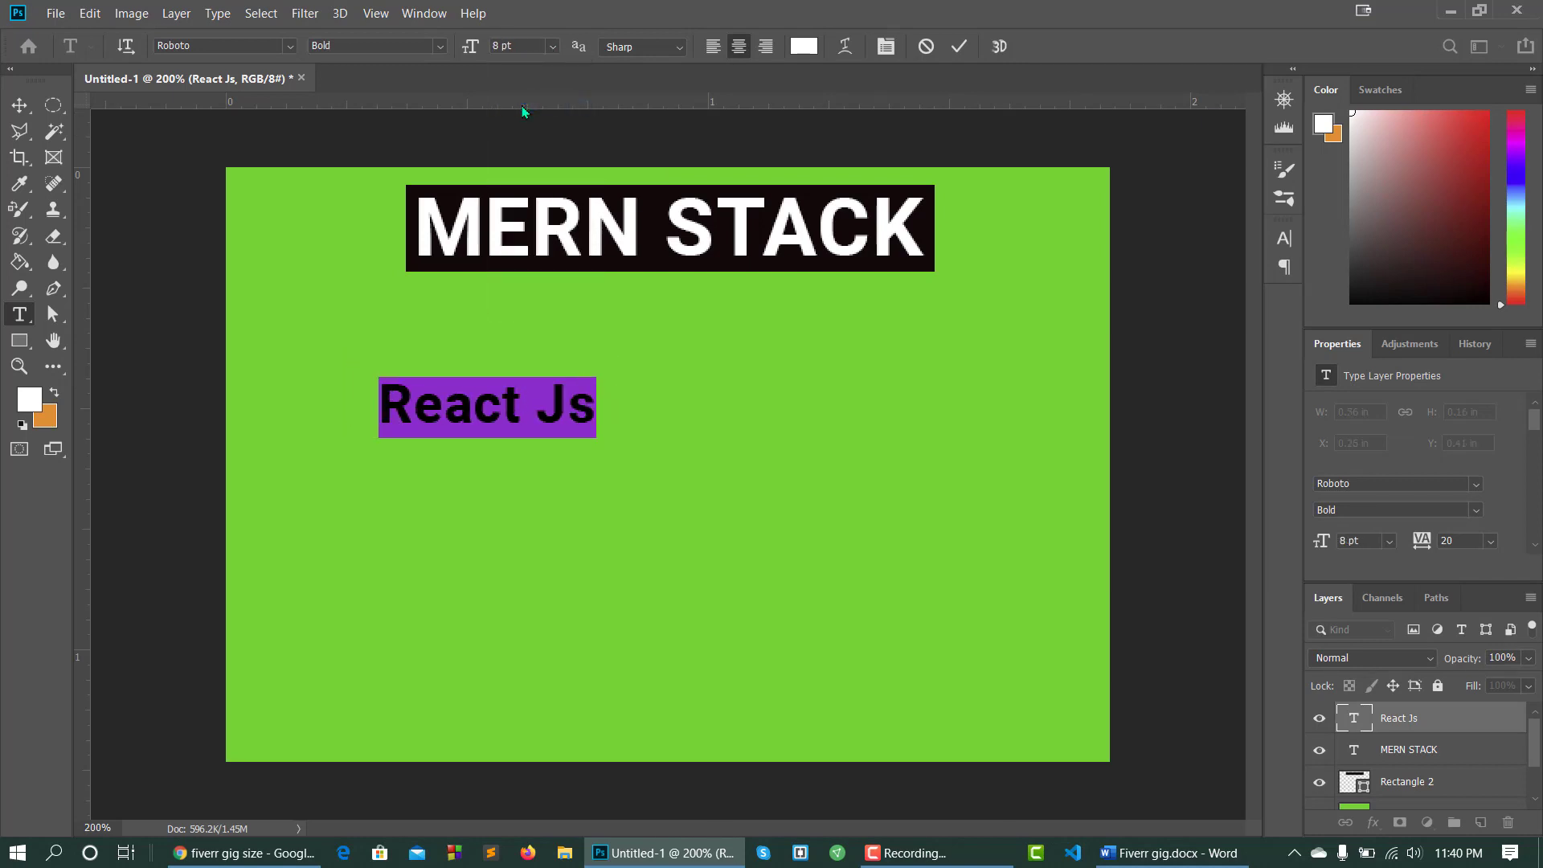
click(552, 47)
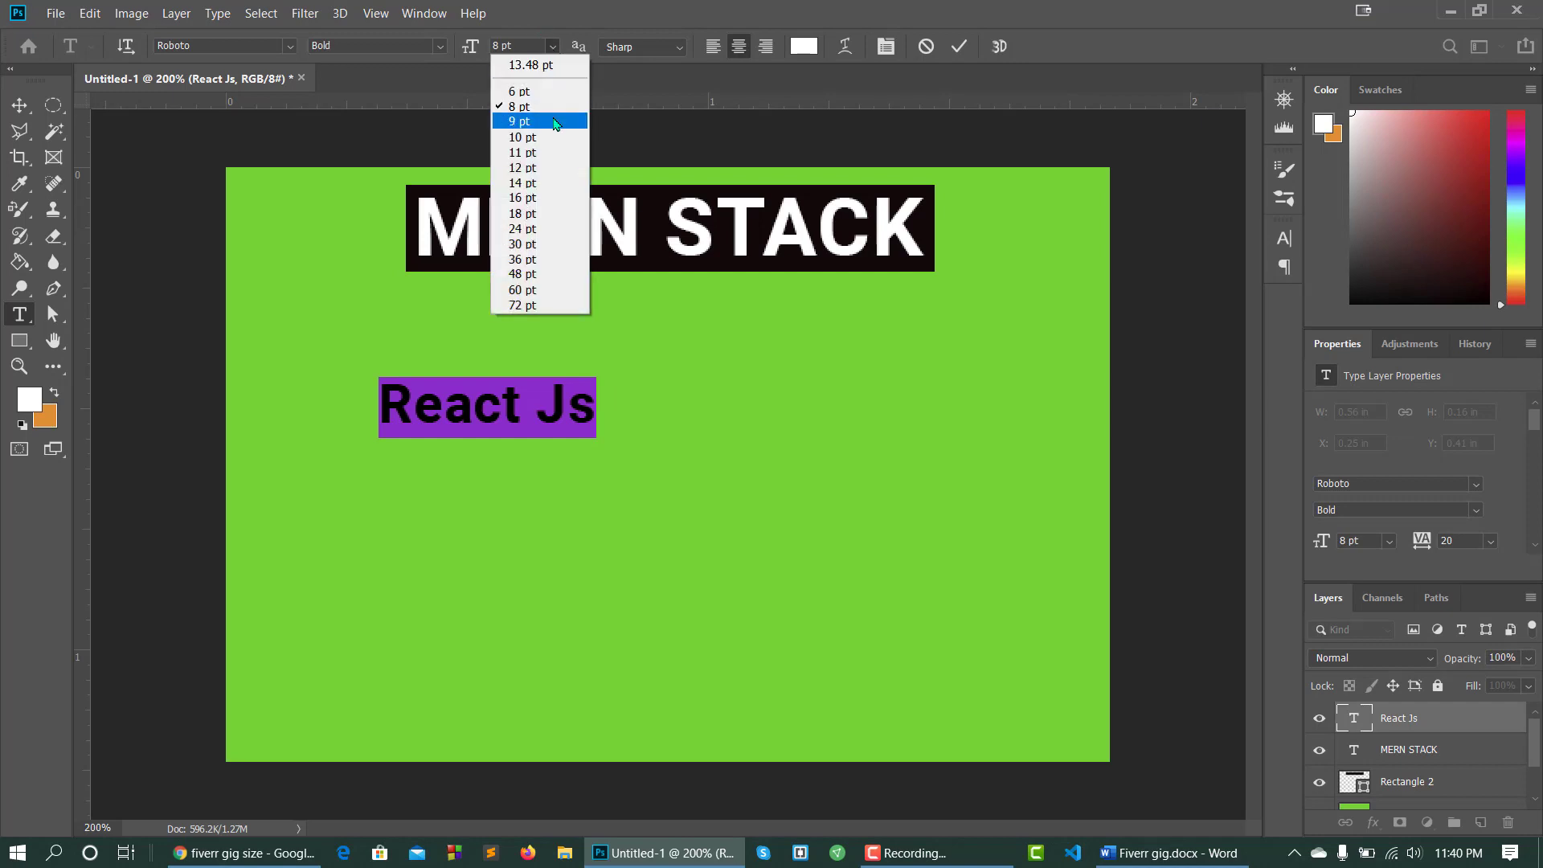
click(518, 91)
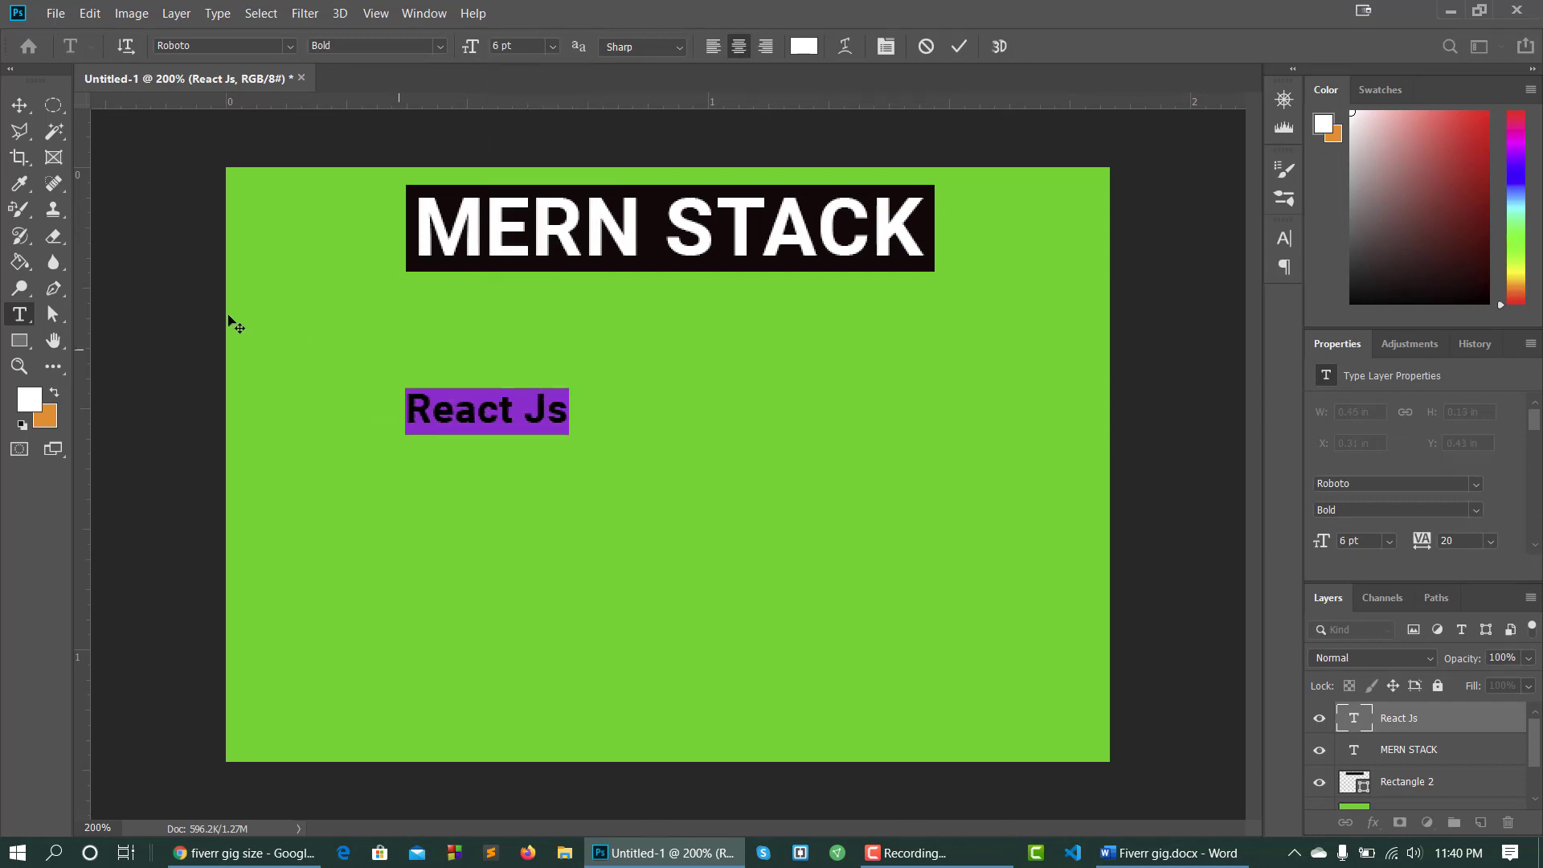
click(17, 112)
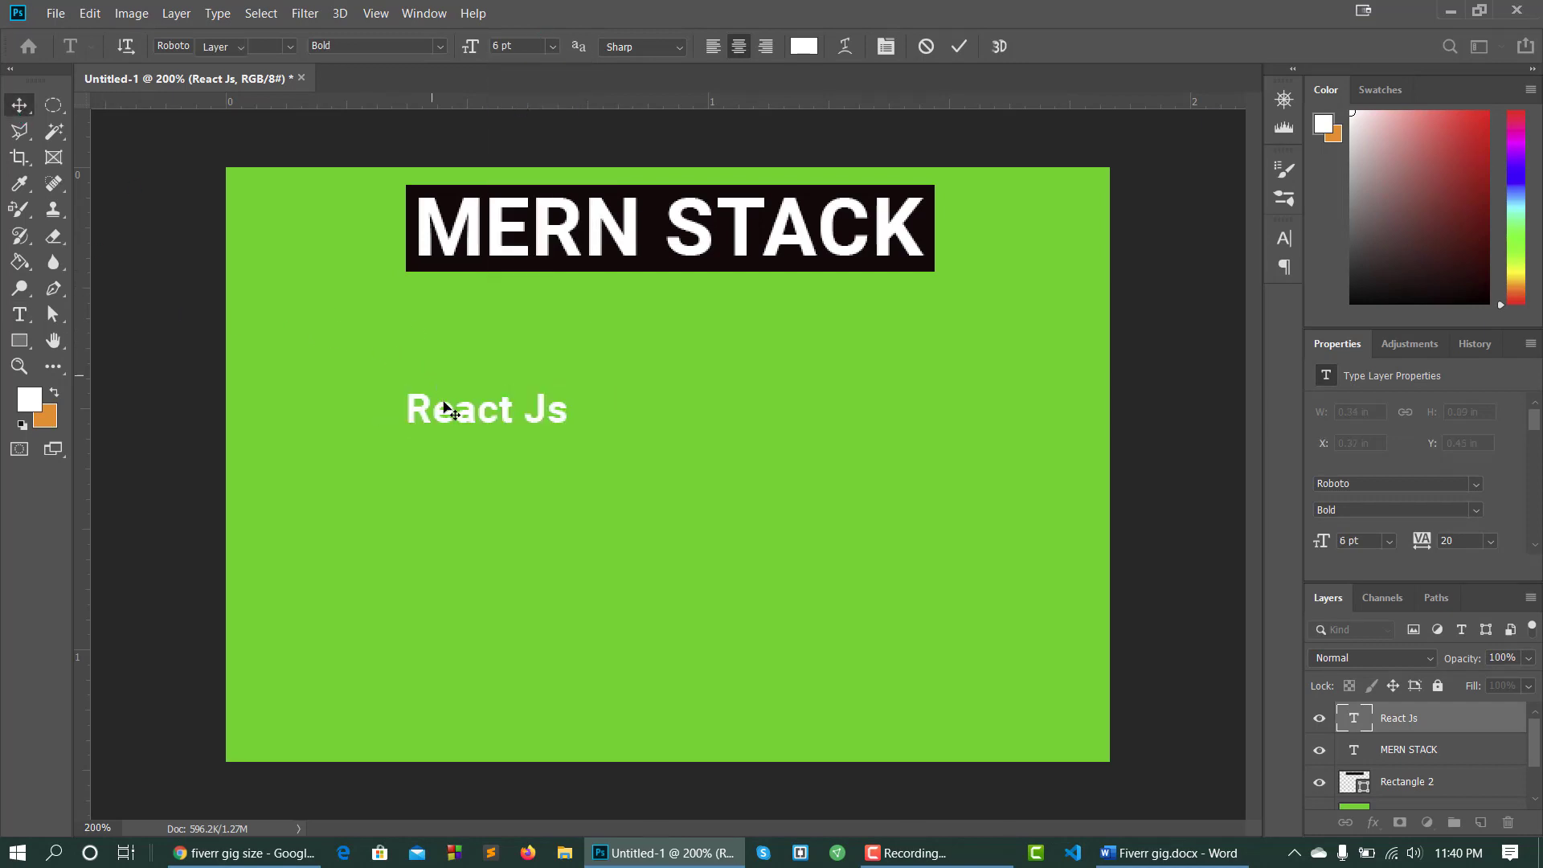
drag(466, 411, 393, 384)
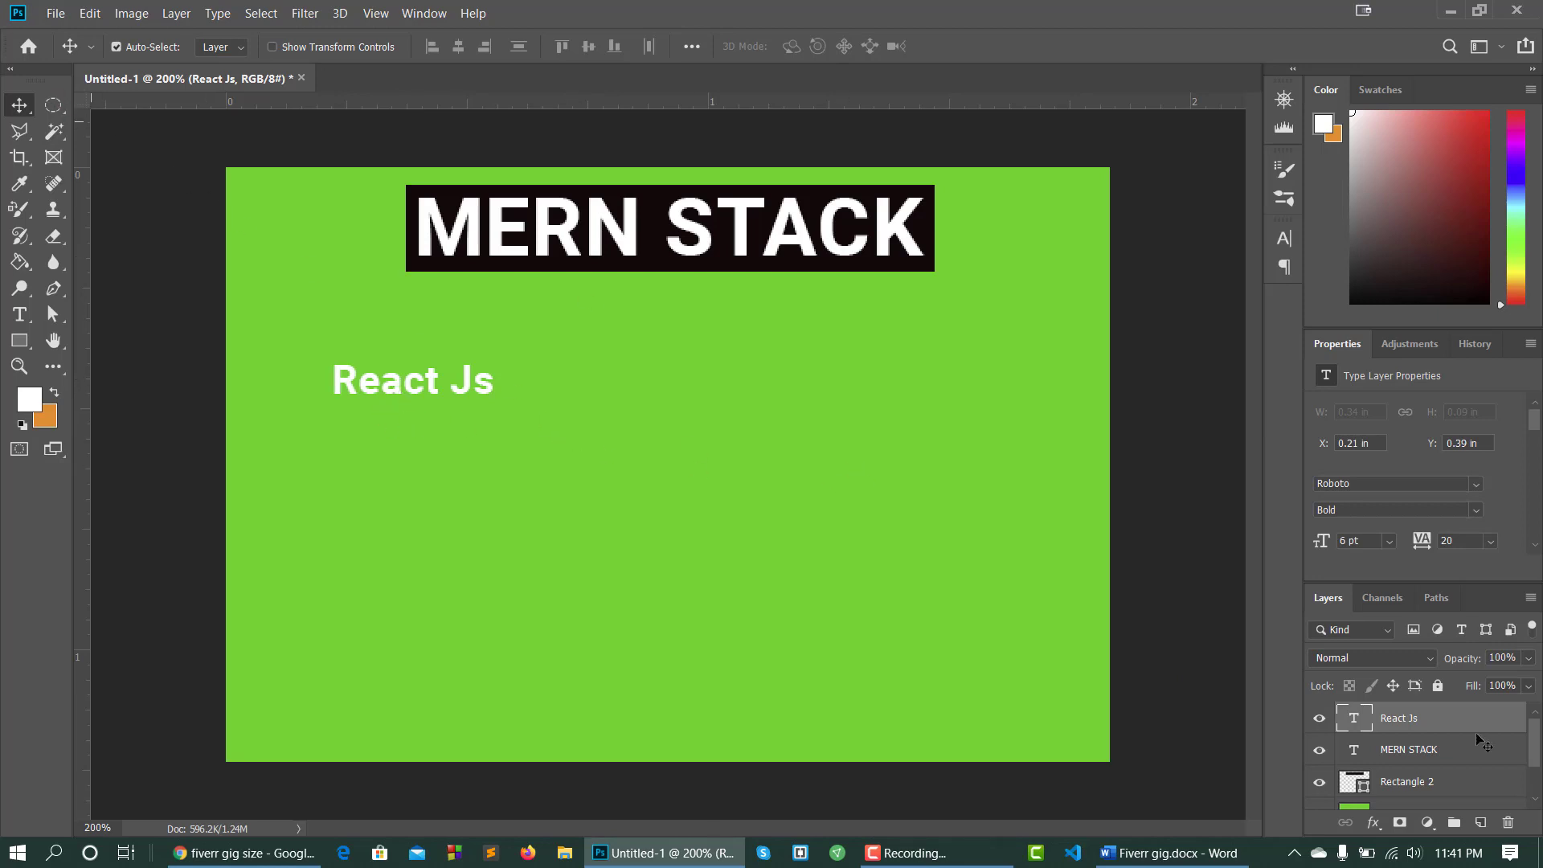
Change the React Js text colour to red #f60f04.
key(t)
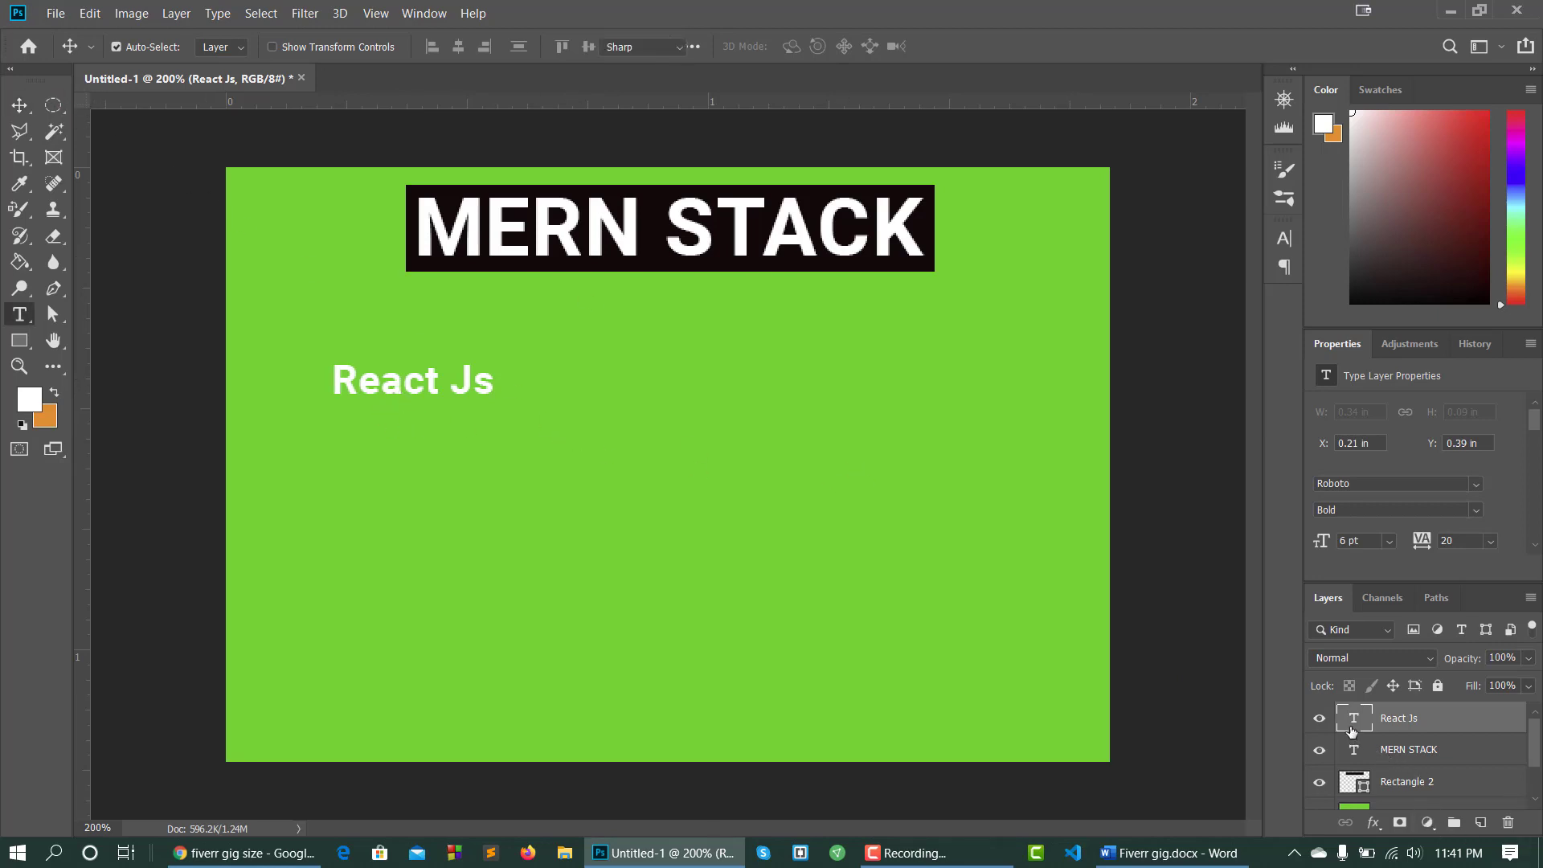
key(Return)
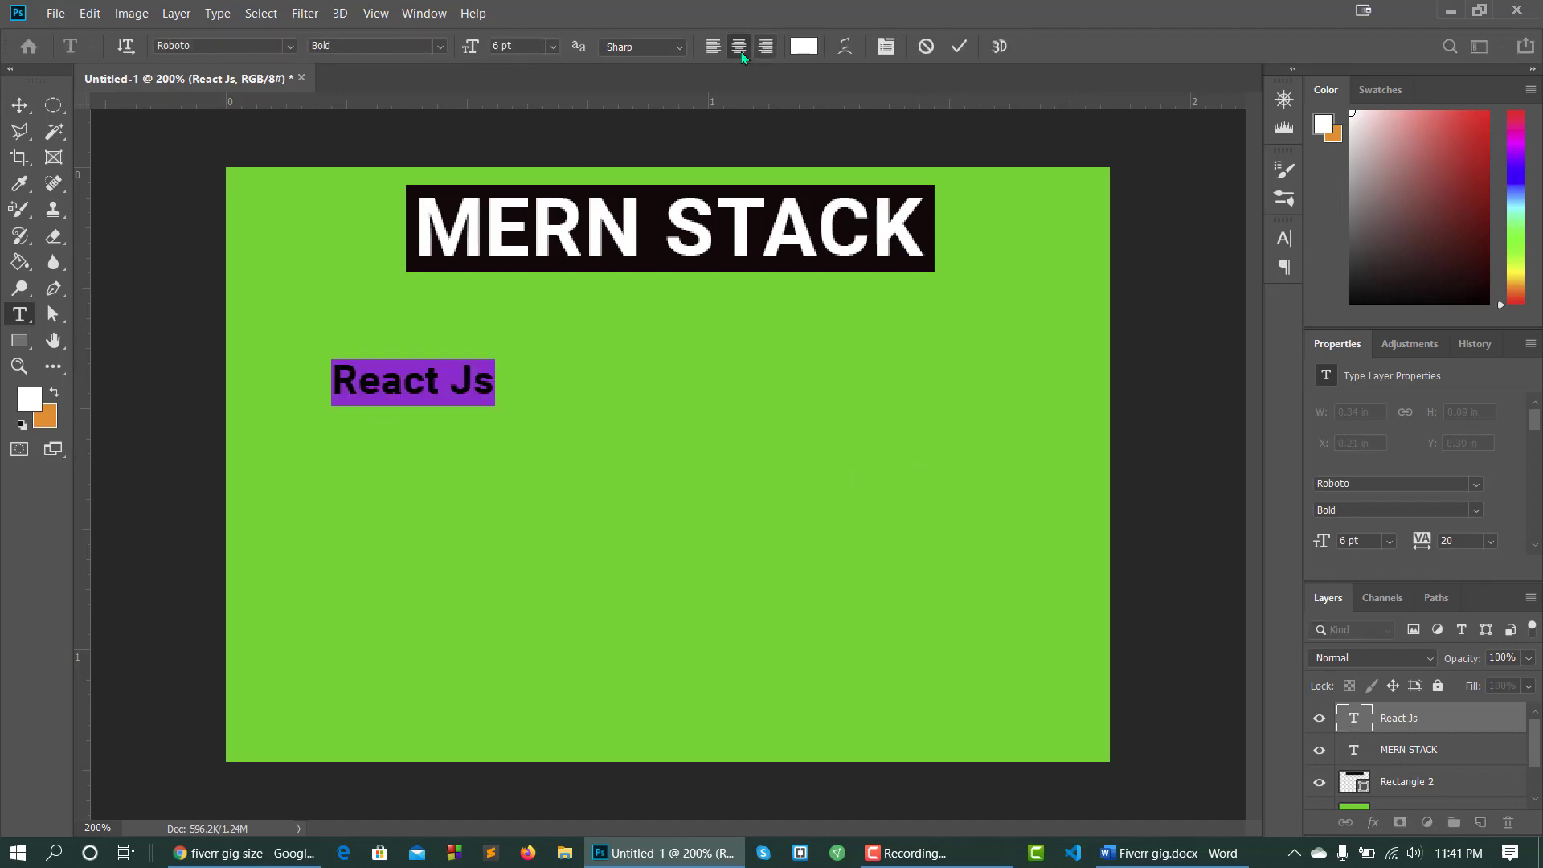
click(803, 46)
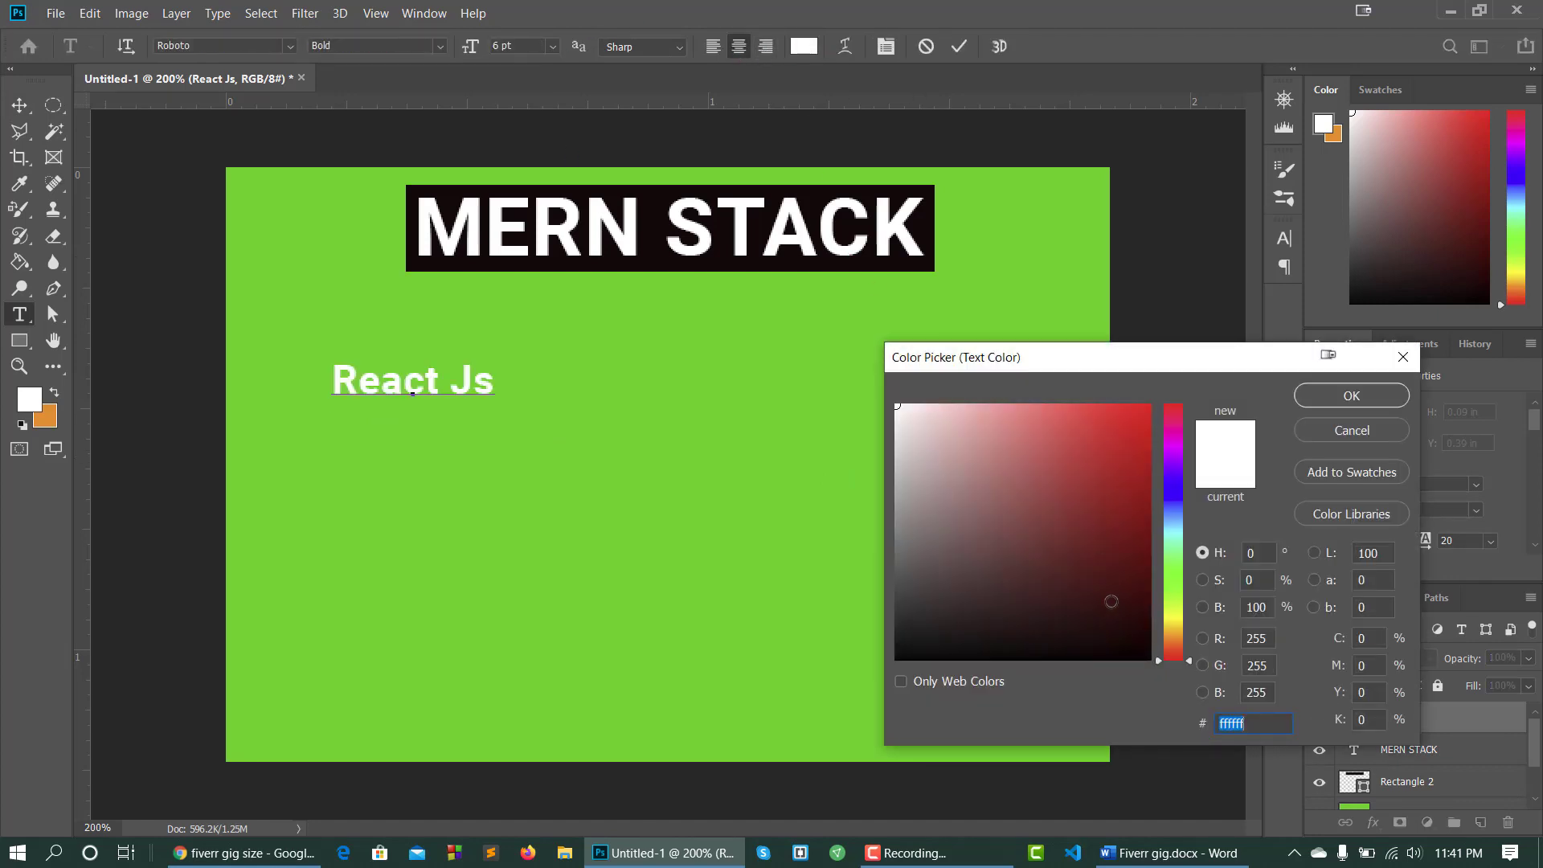
click(1147, 413)
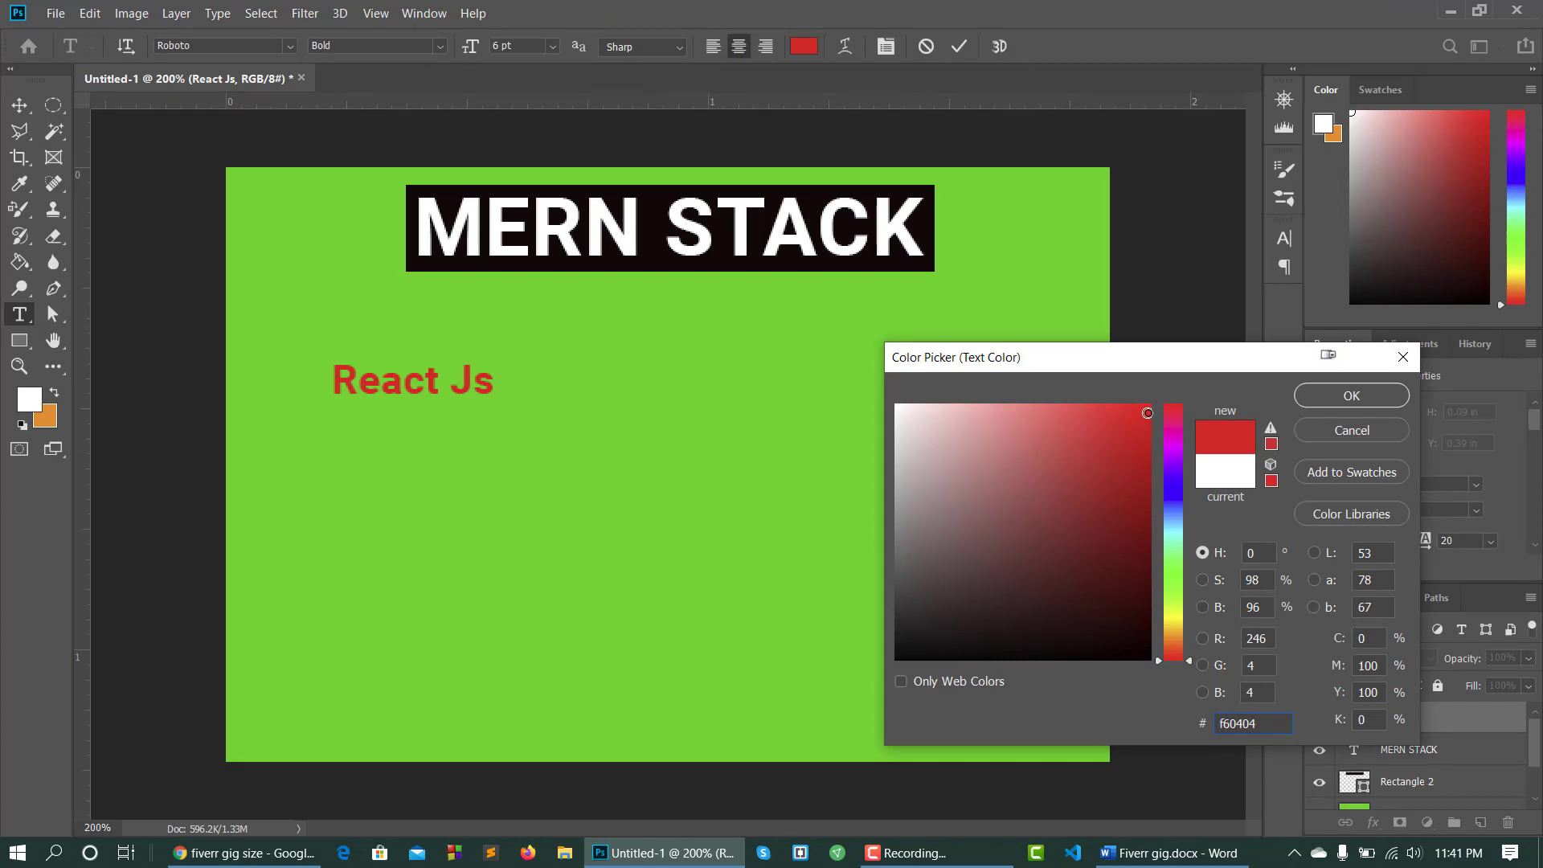
click(1173, 488)
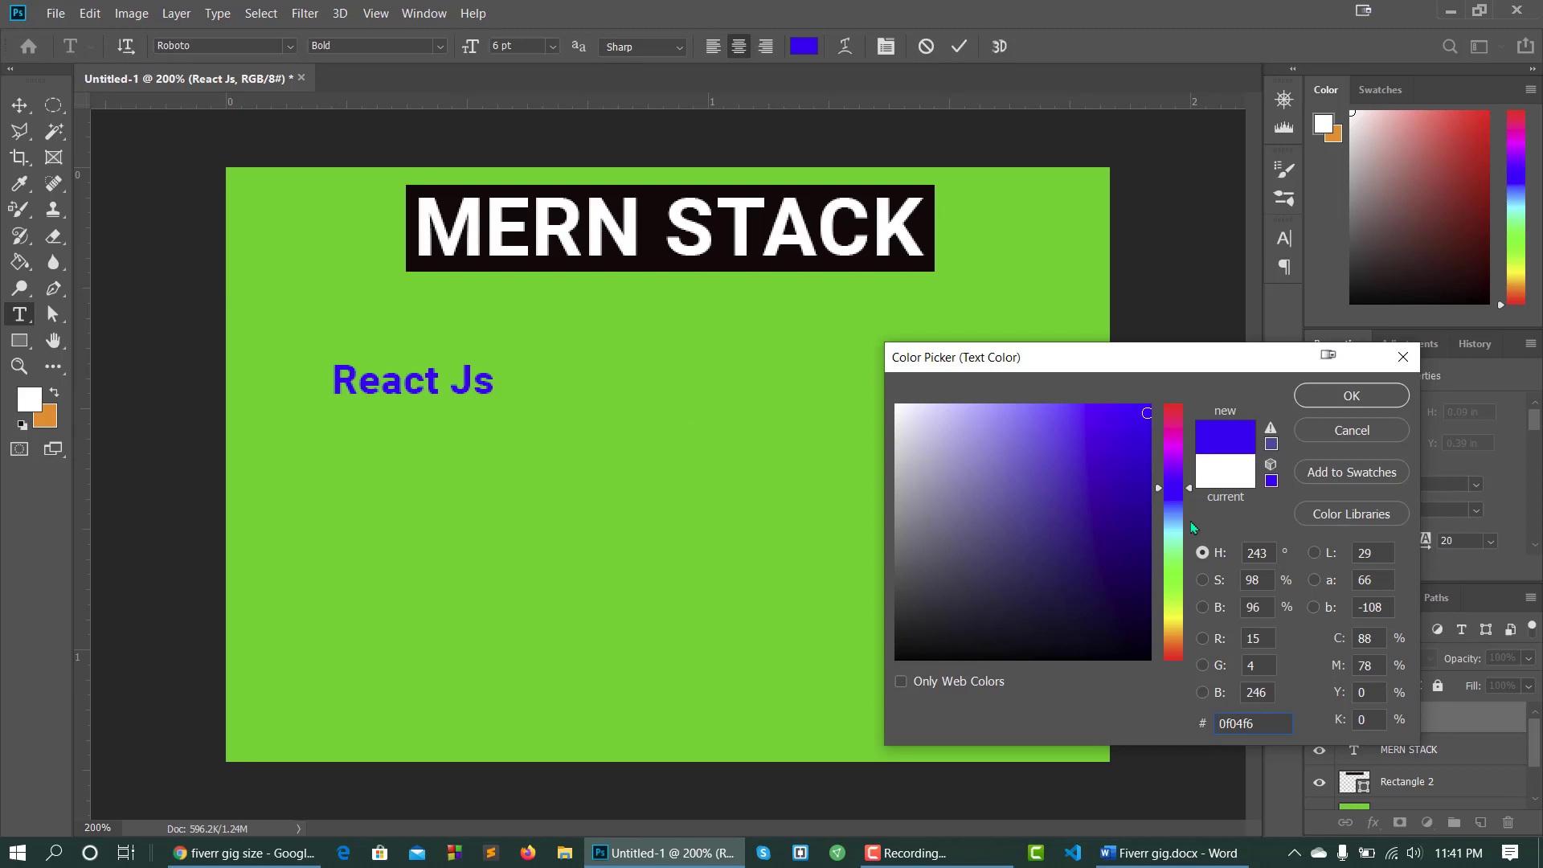
click(1173, 657)
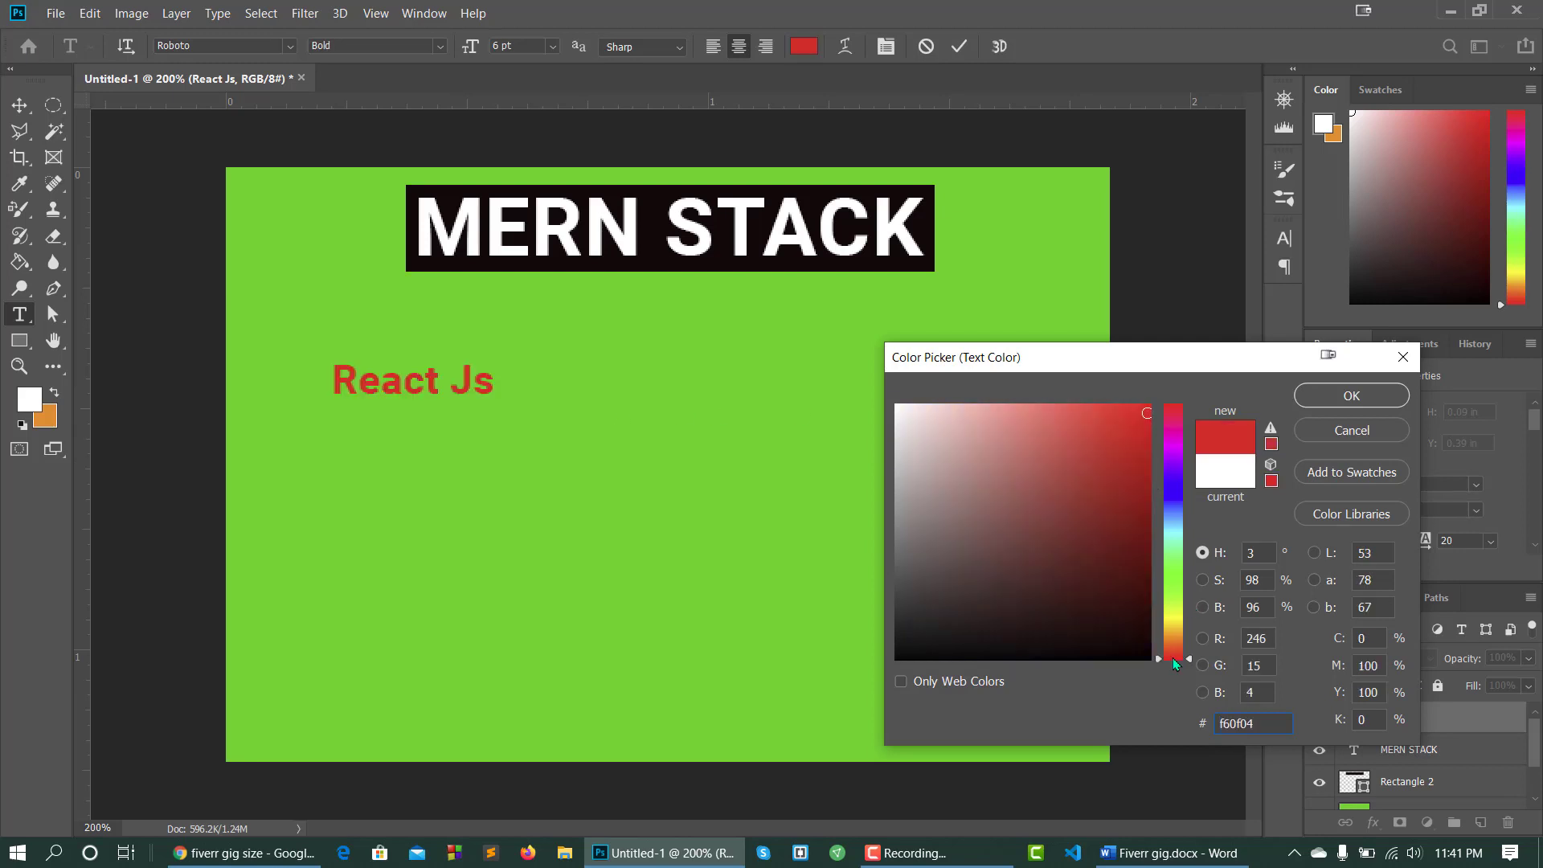
click(1351, 396)
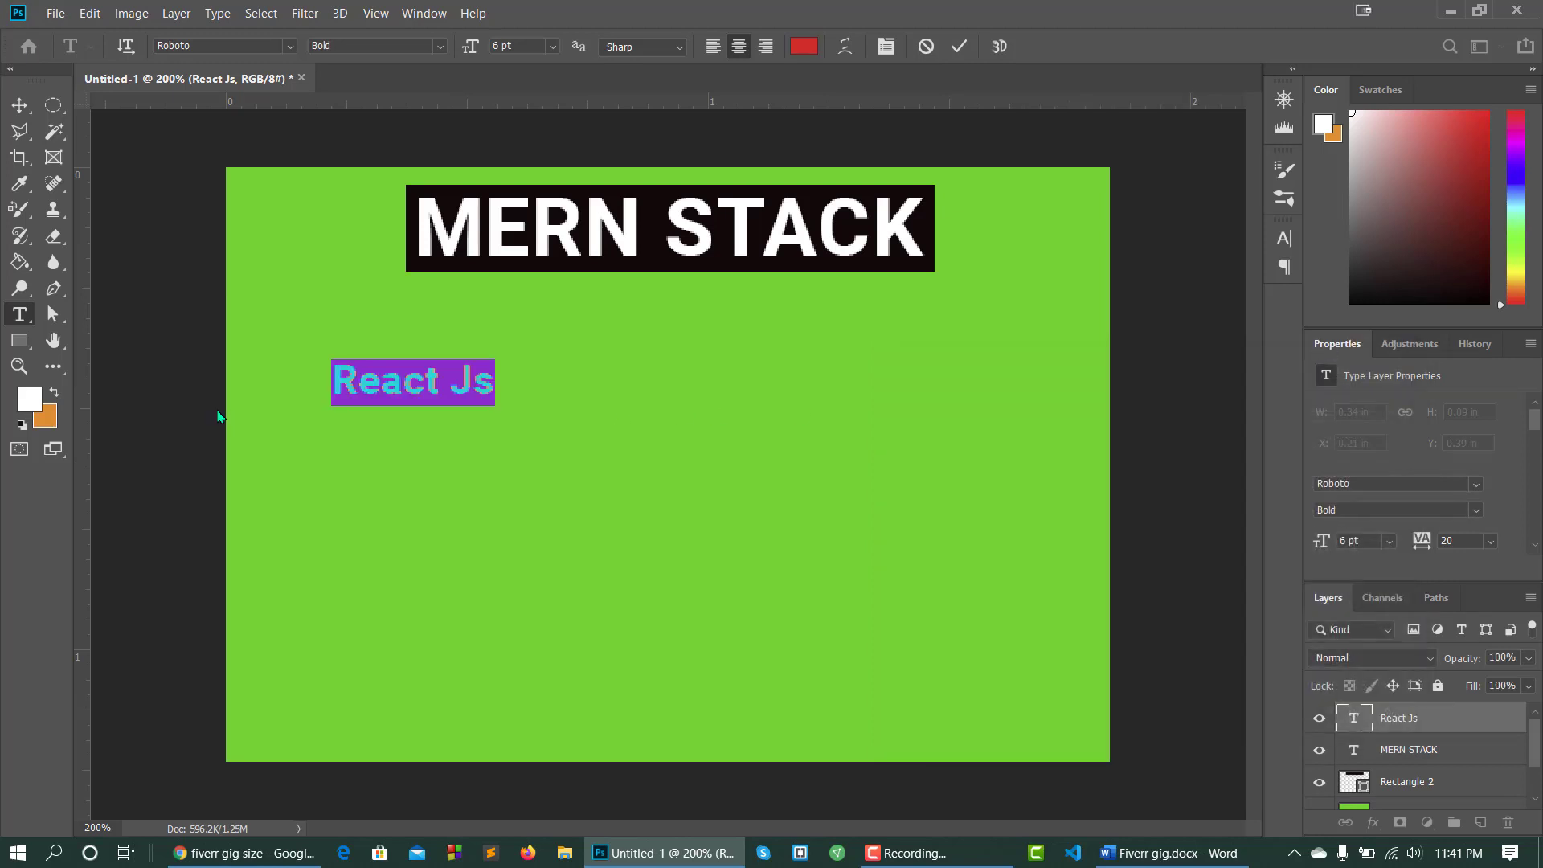
Duplicate the React Js text layer and place the copy directly beneath the original.
click(19, 104)
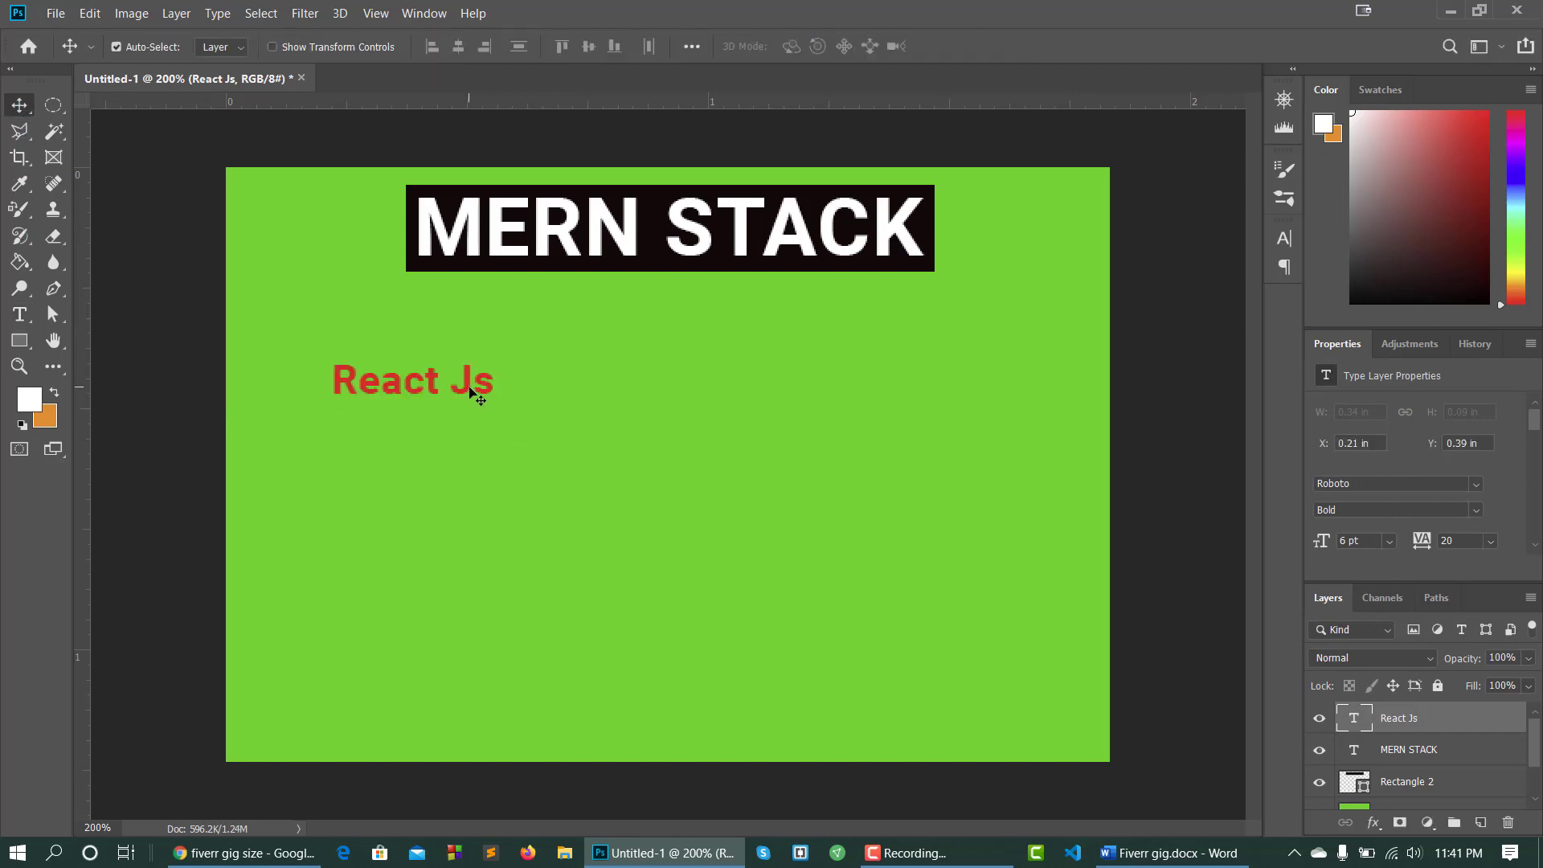
key(ctrl)
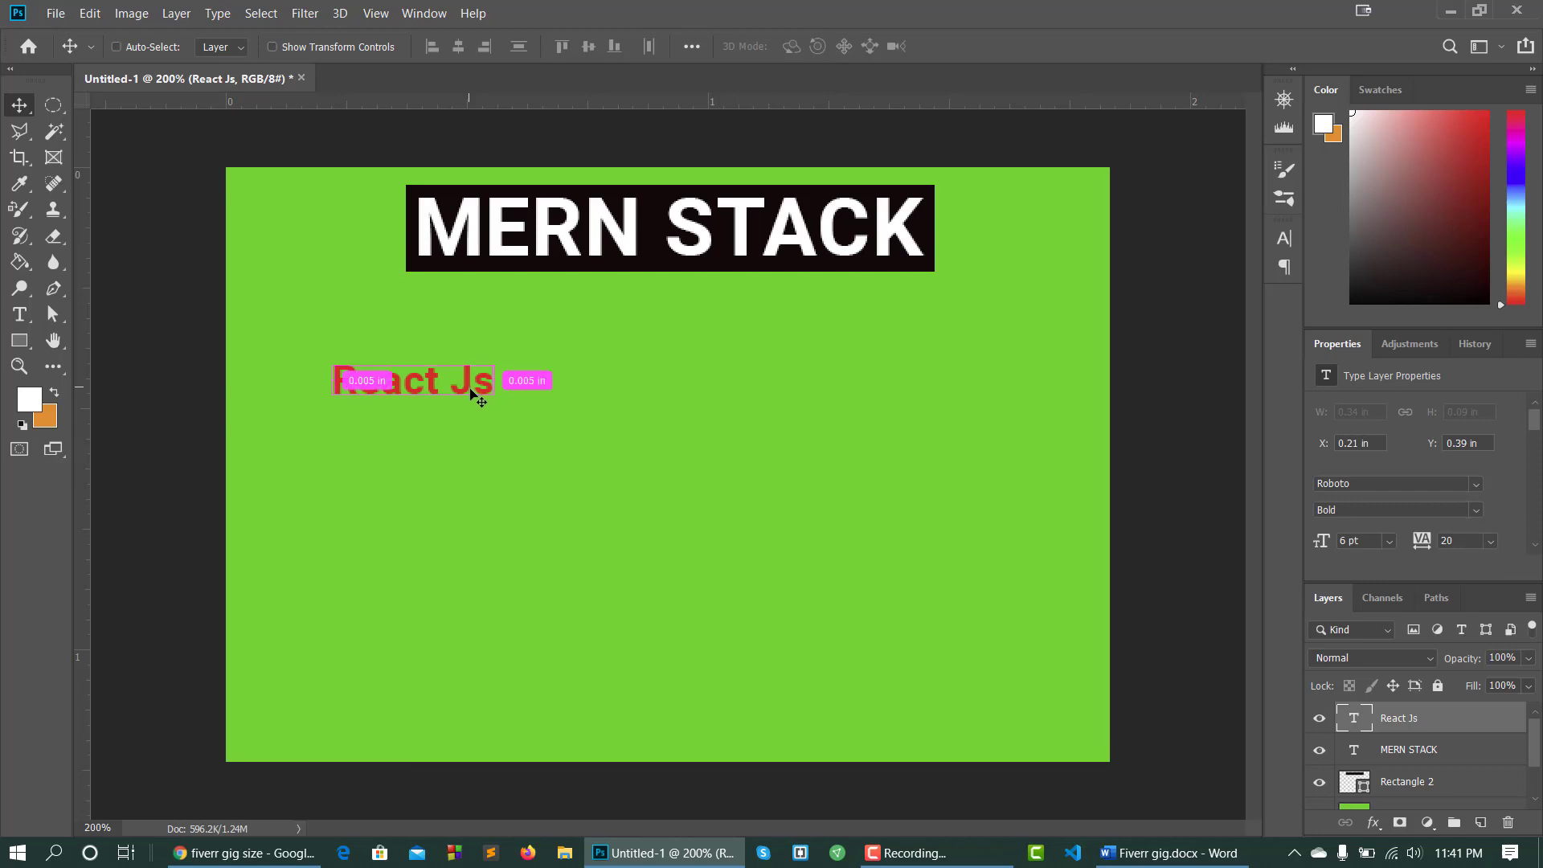
key(ctrl+c)
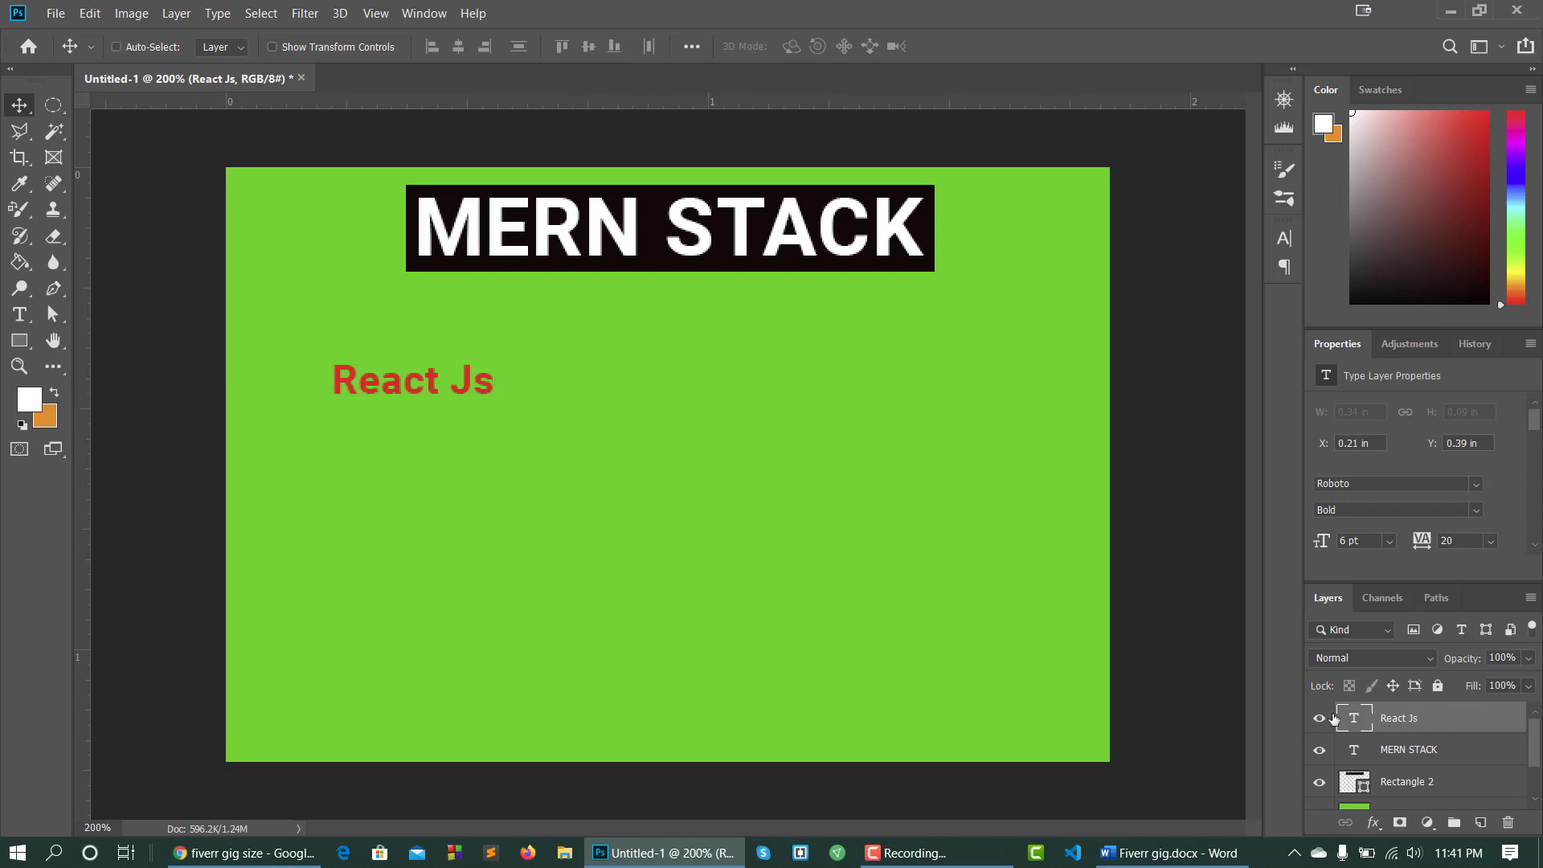
key(ctrl+v)
drag(687, 471, 434, 435)
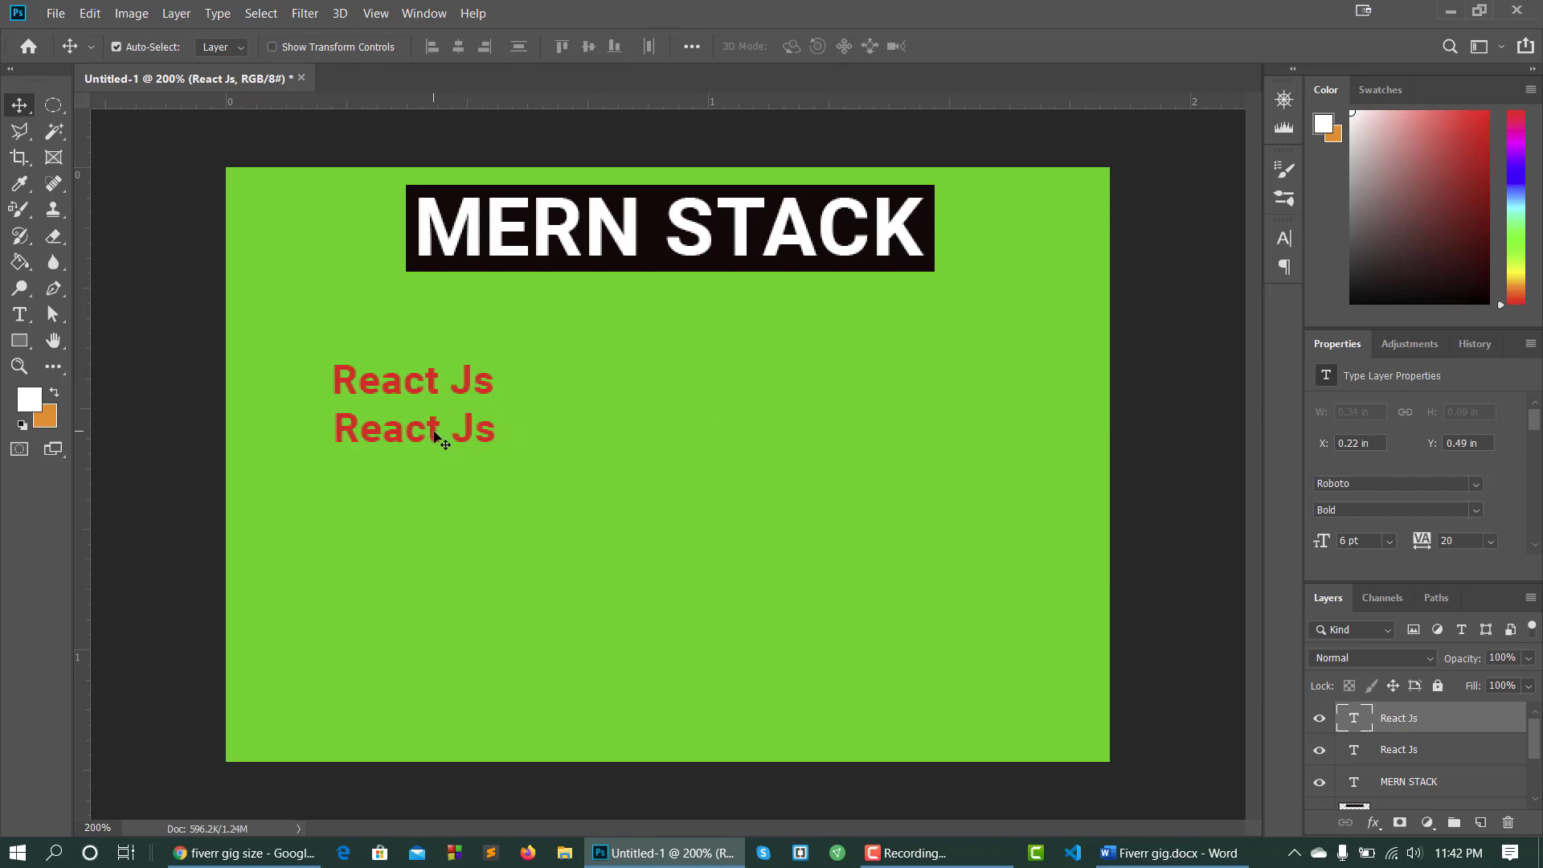
Replace the text of the lower React Js copy with "JavaScript".
key(t)
double_click(434, 438)
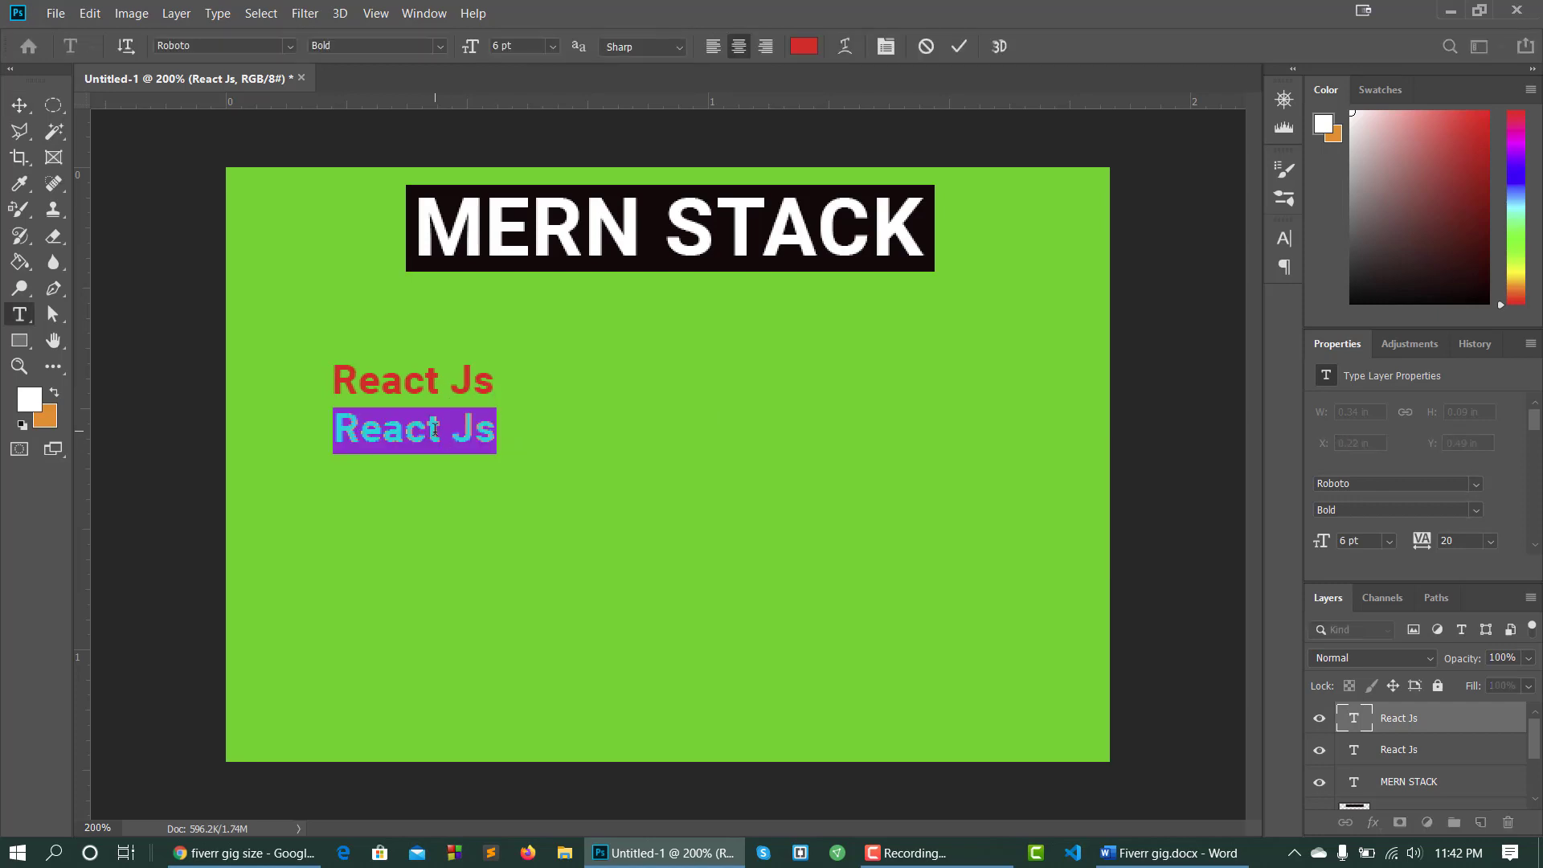
text(Java)
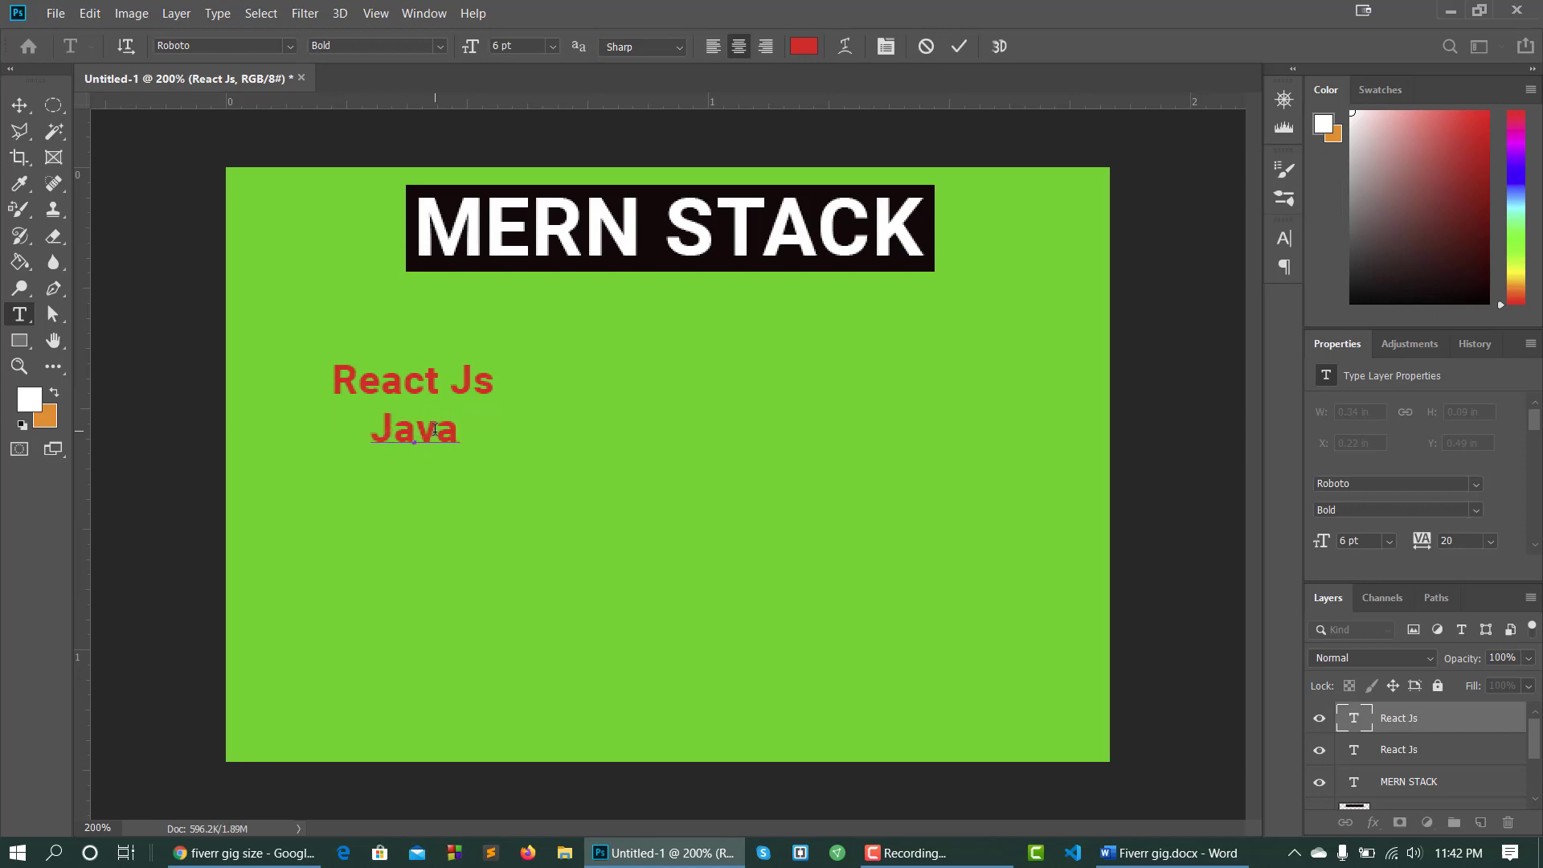
text(Script)
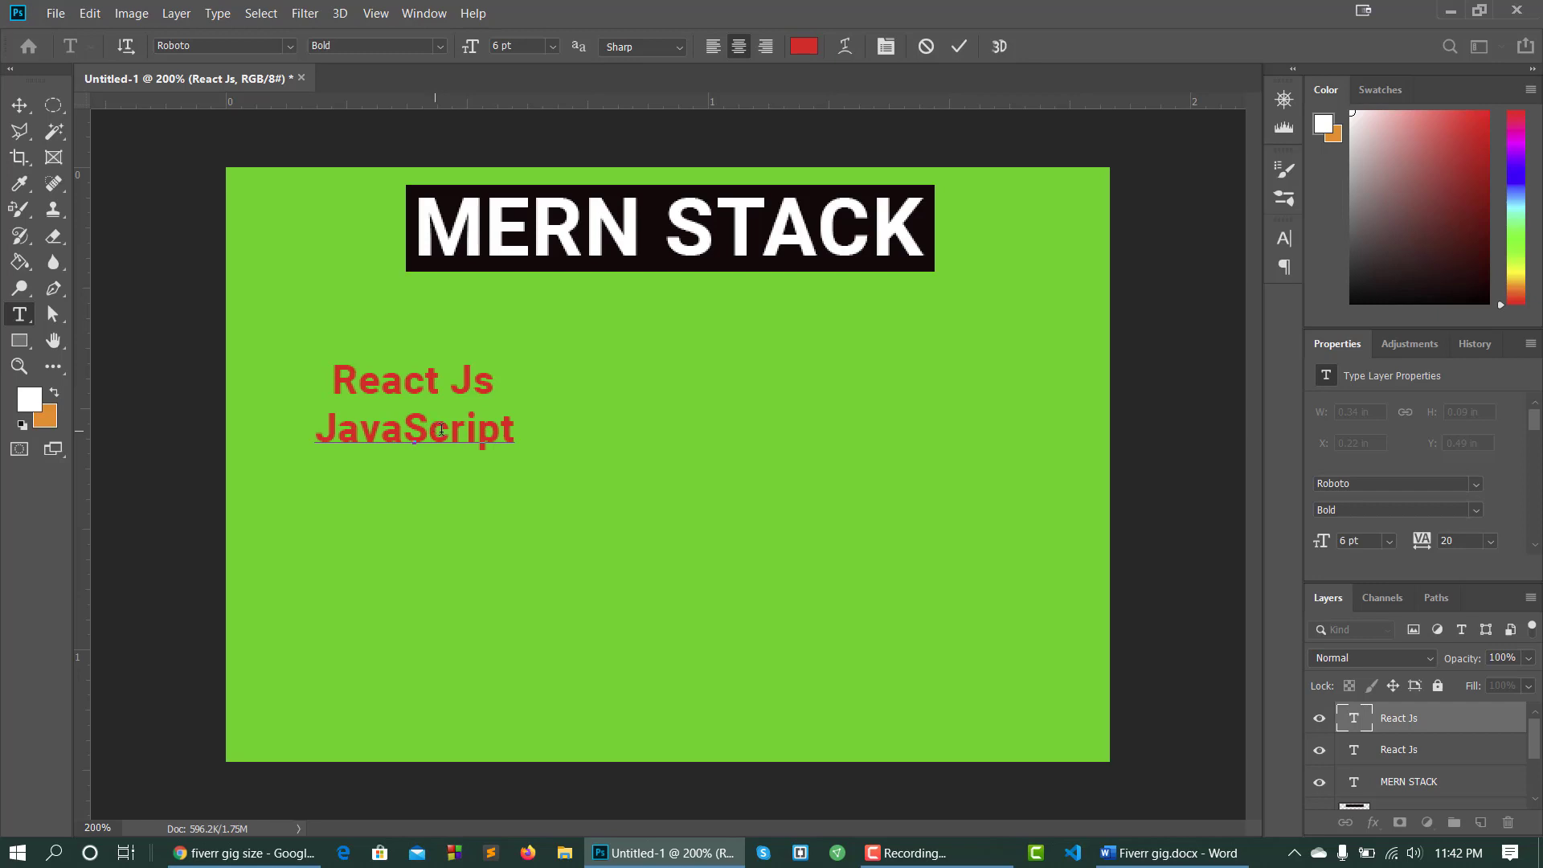
click(19, 105)
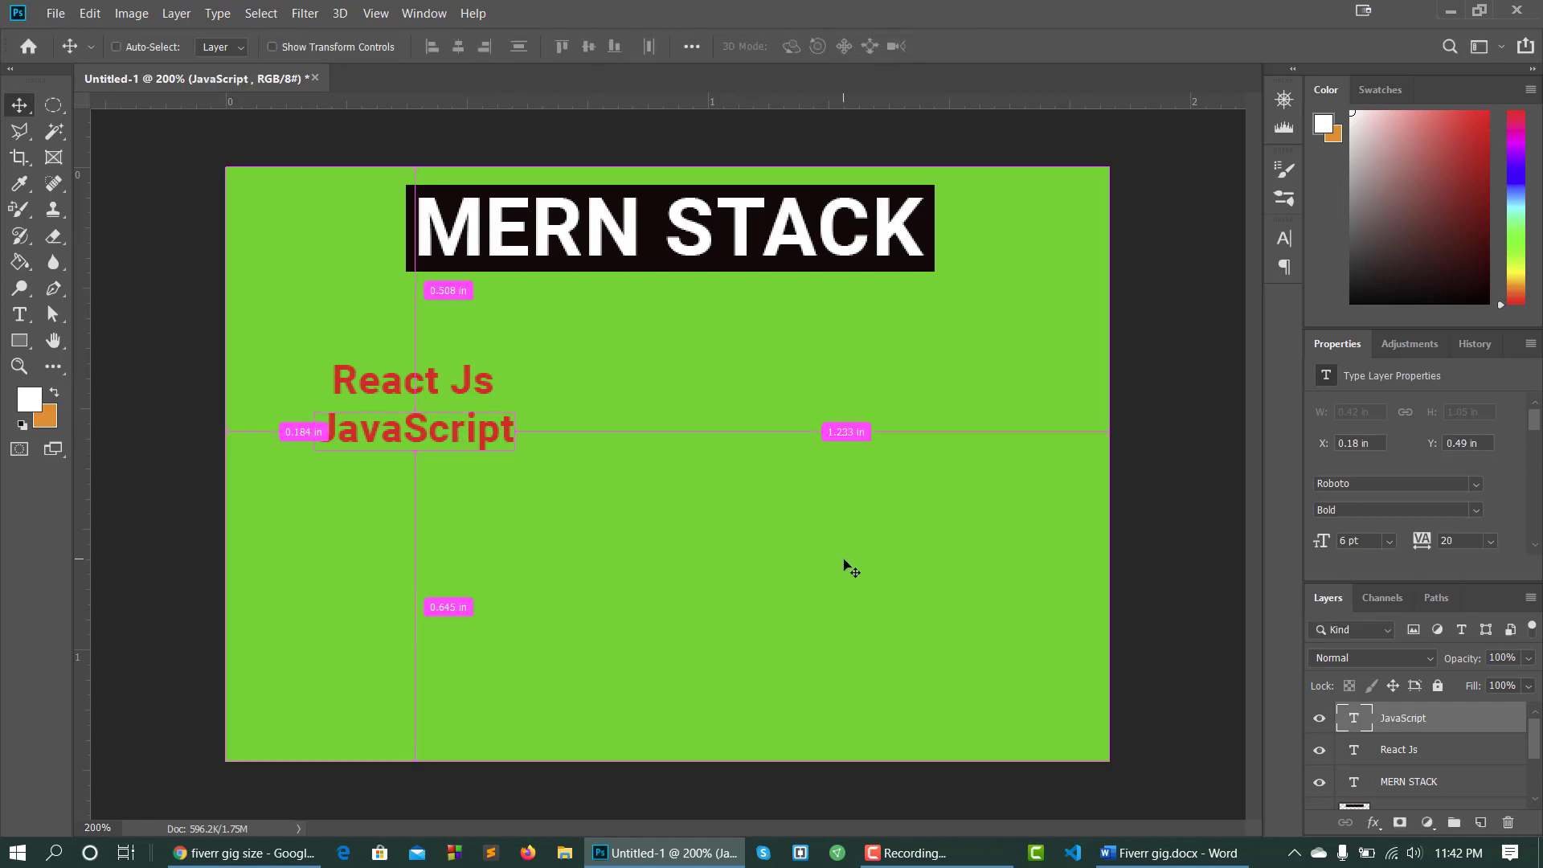
Make two copies of the JavaScript text and stack them evenly below the existing labels.
key(ctrl+c)
key(ctrl+v)
key(ctrl+v)
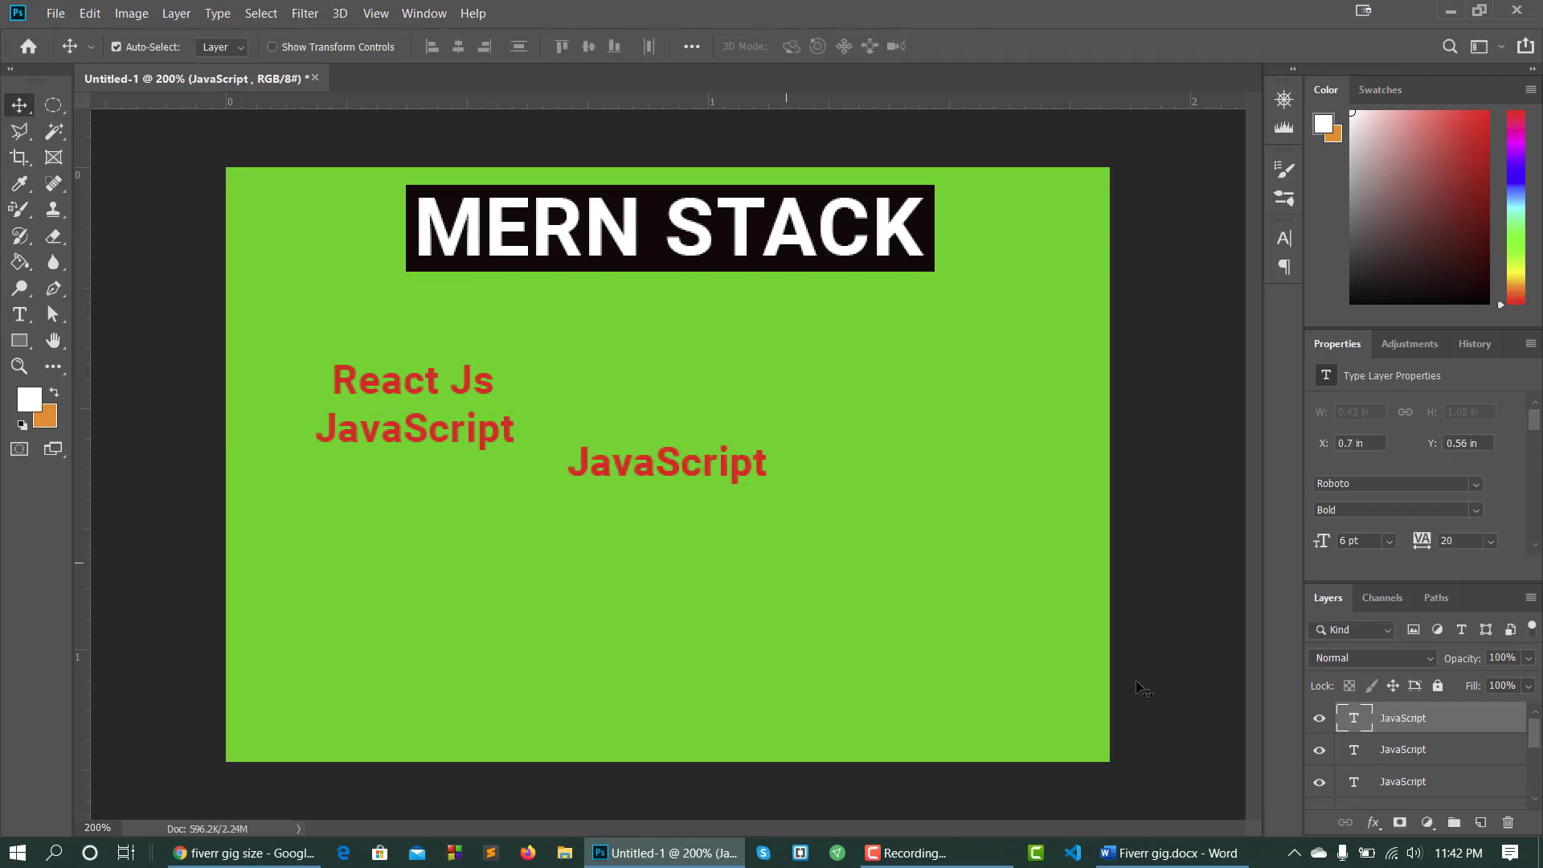
drag(708, 470, 453, 485)
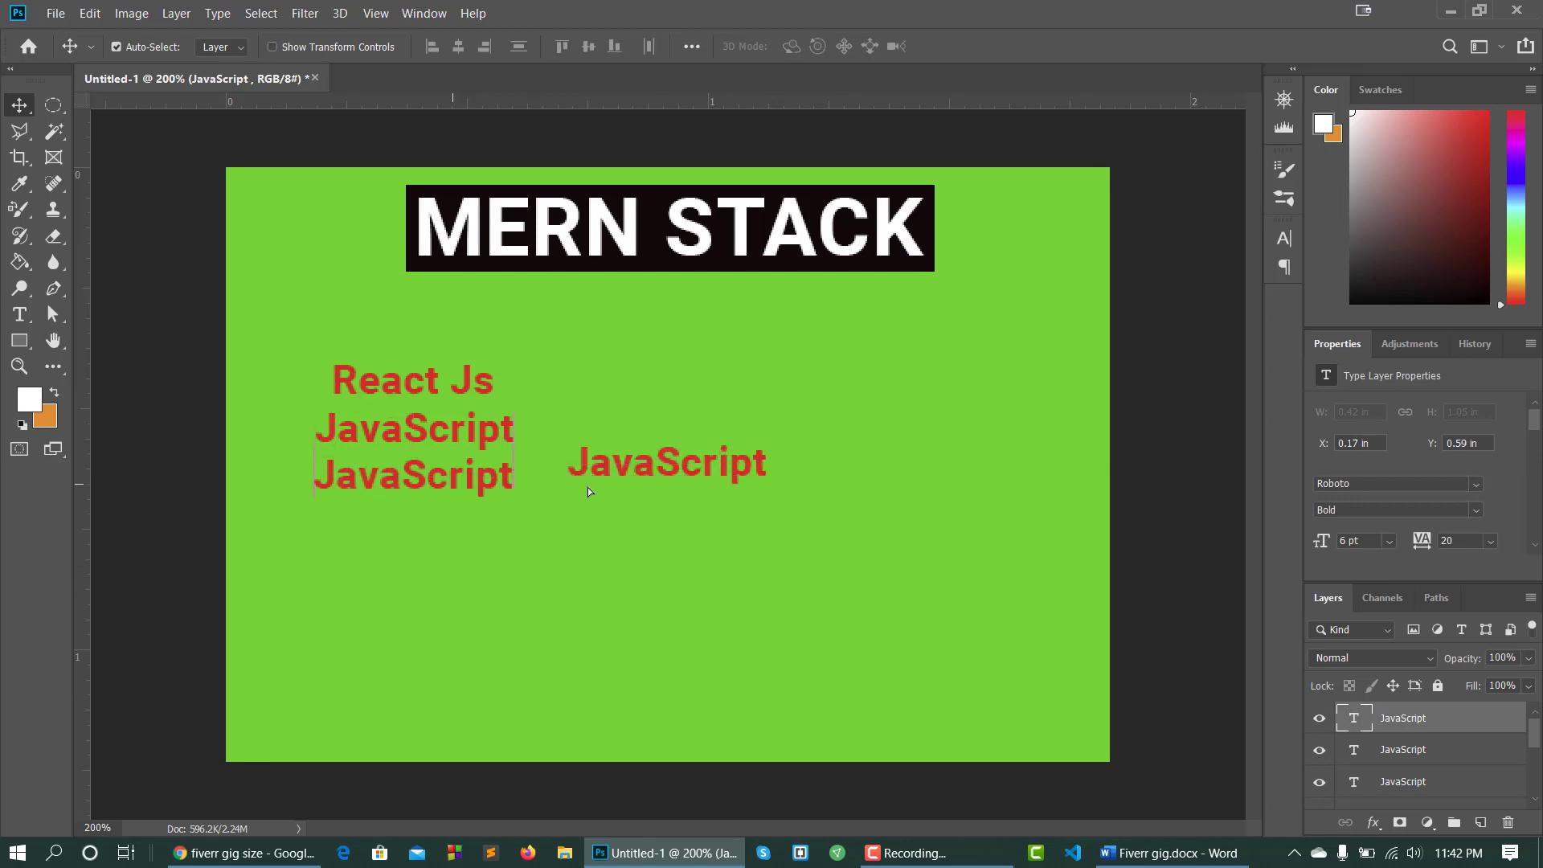
drag(689, 474, 435, 537)
drag(422, 478, 406, 434)
click(423, 488)
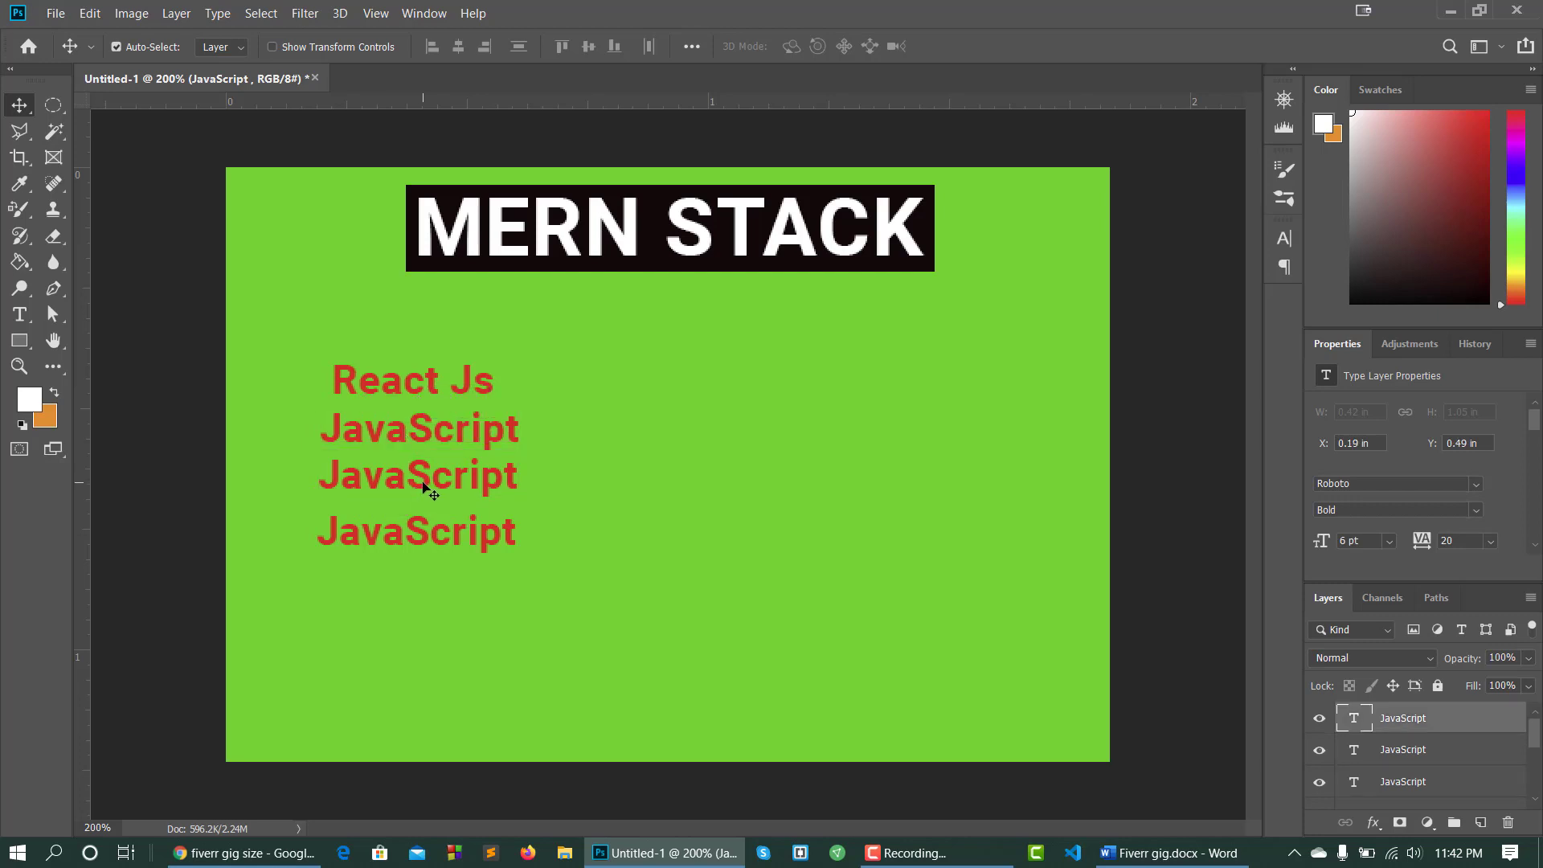
drag(422, 538, 427, 540)
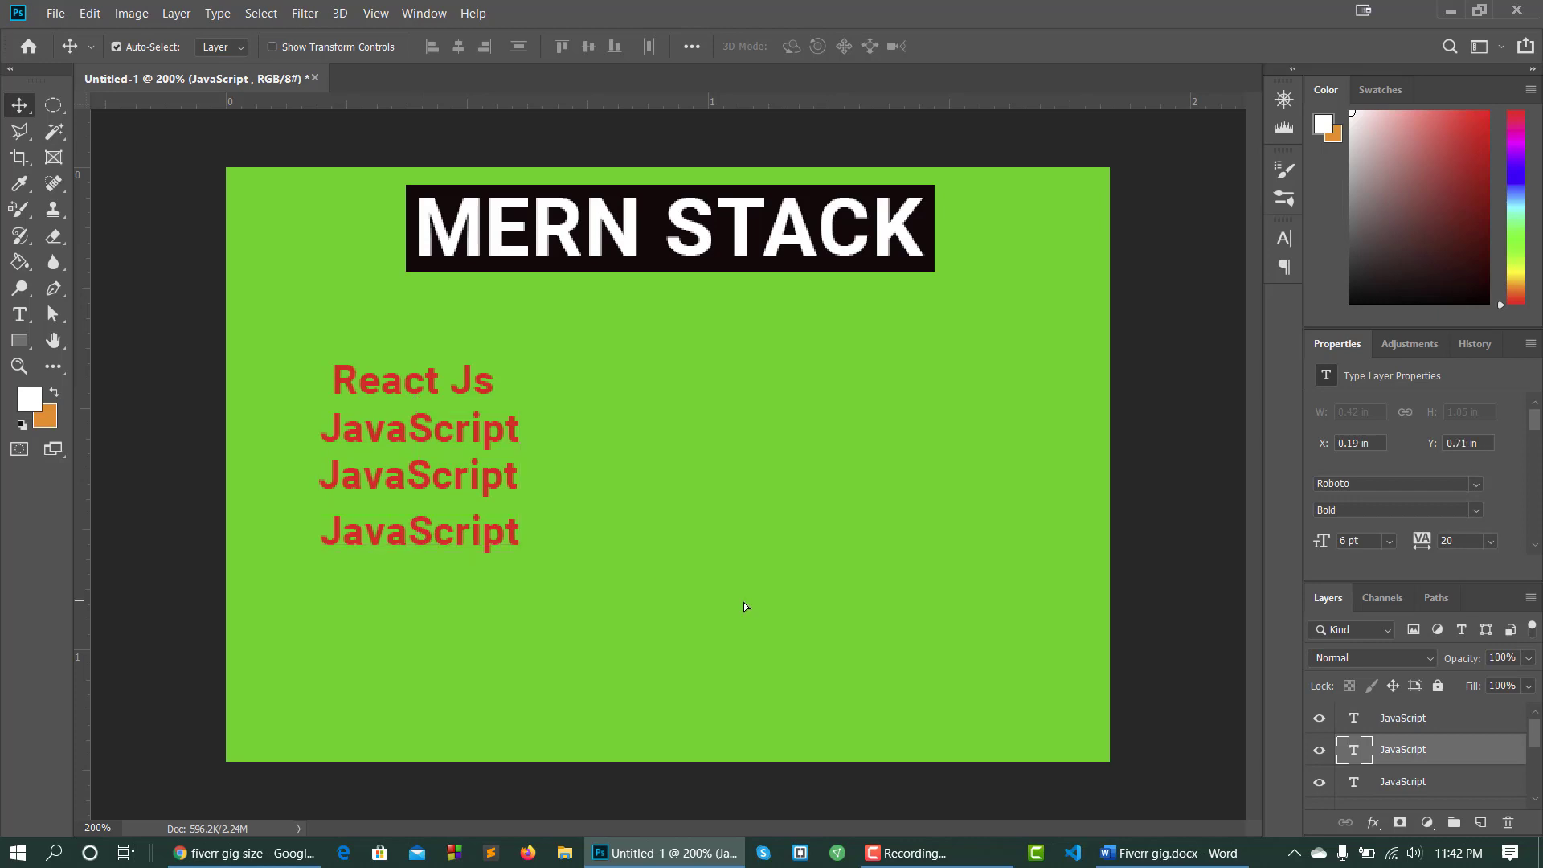
click(426, 485)
drag(427, 486, 426, 487)
Replace the text of the middle JavaScript label with "Node Js".
double_click(427, 485)
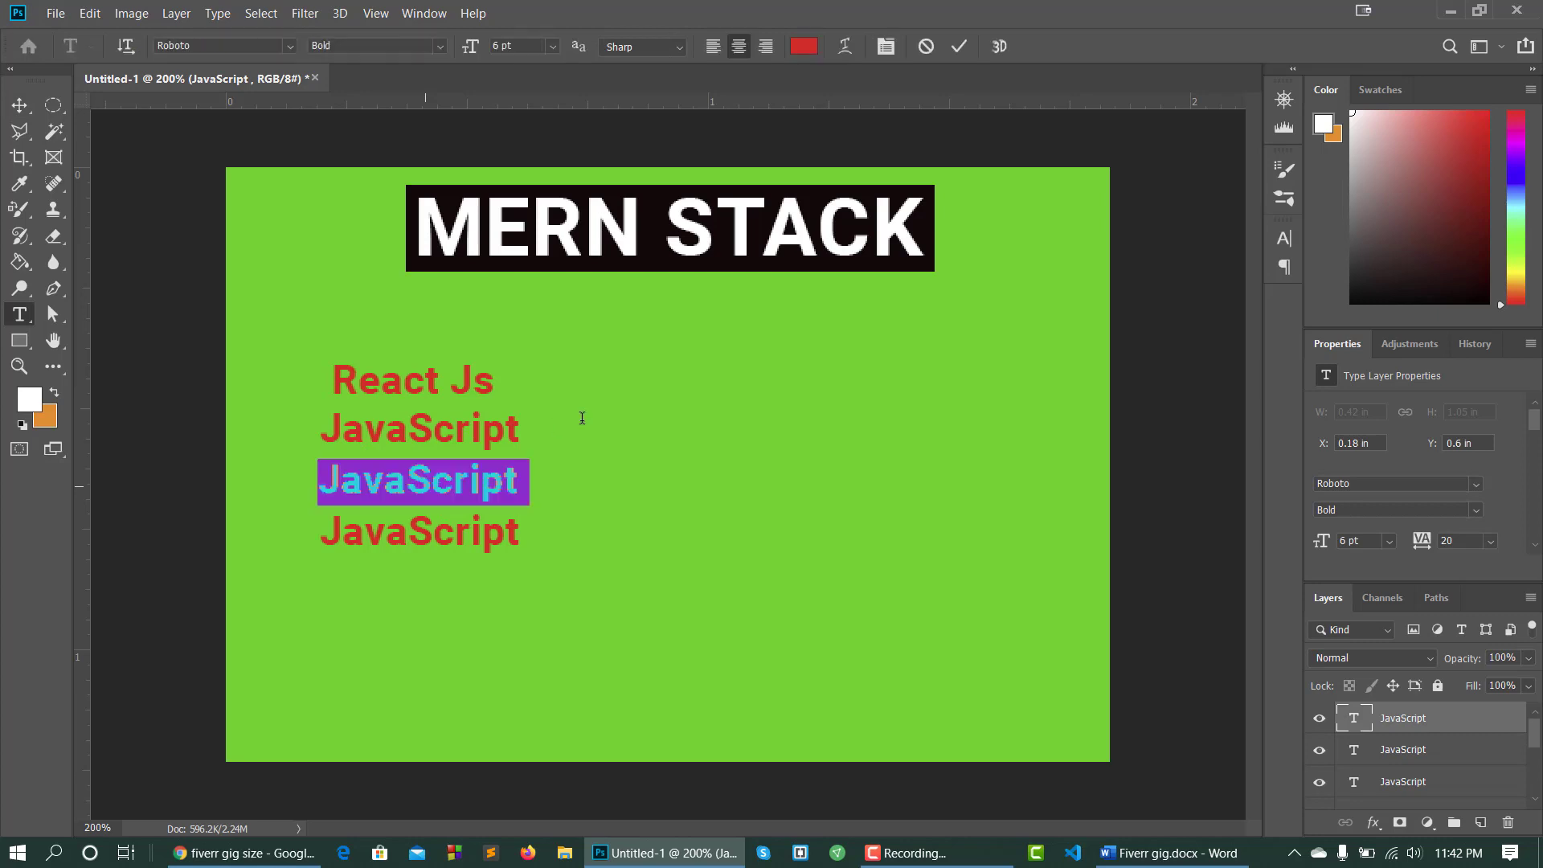
text(Node)
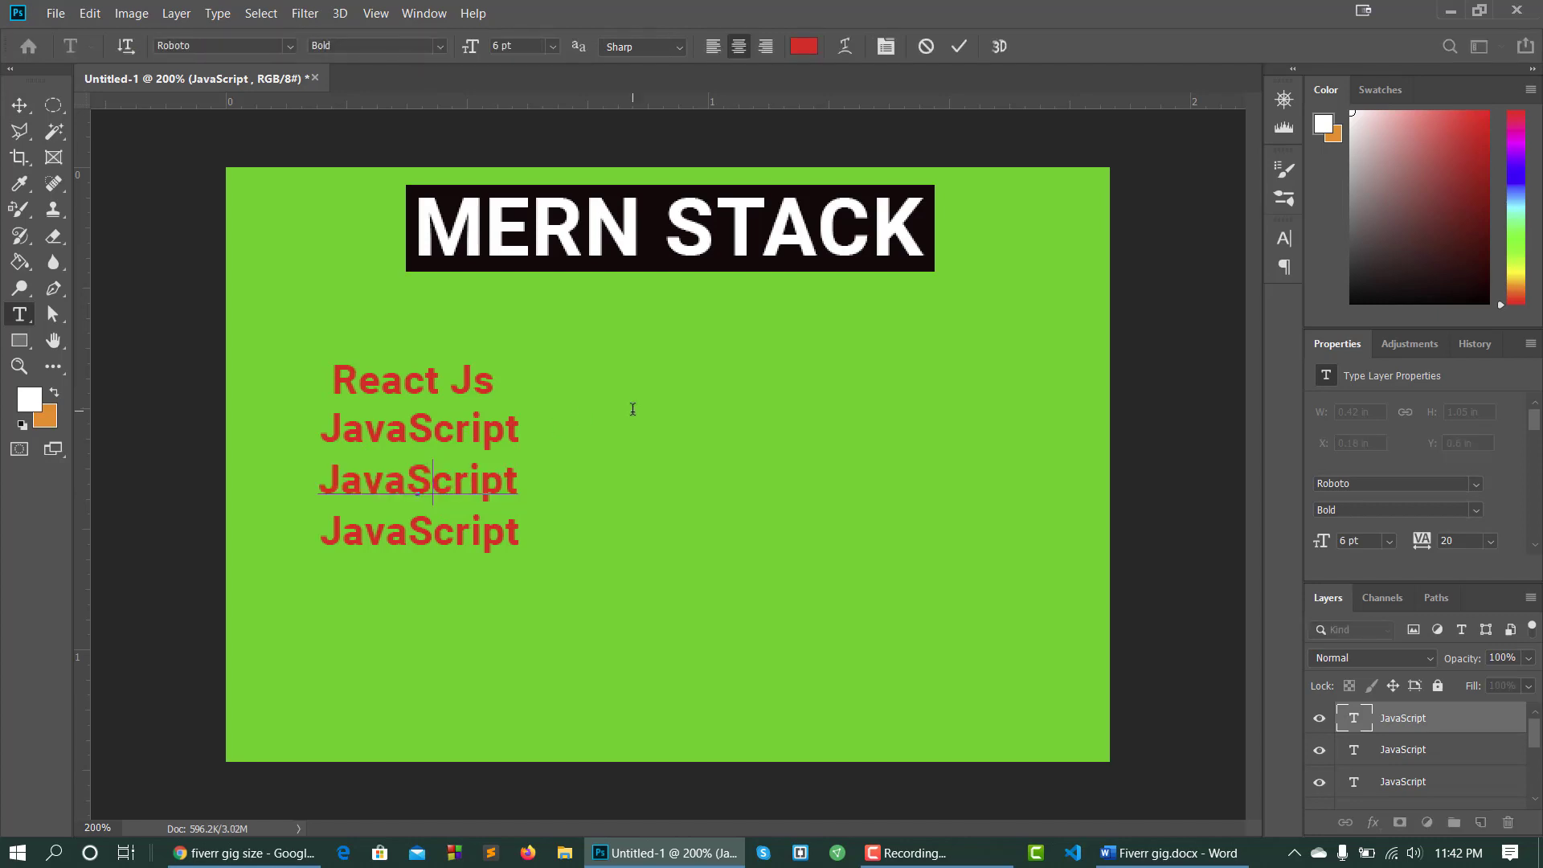
text( Js)
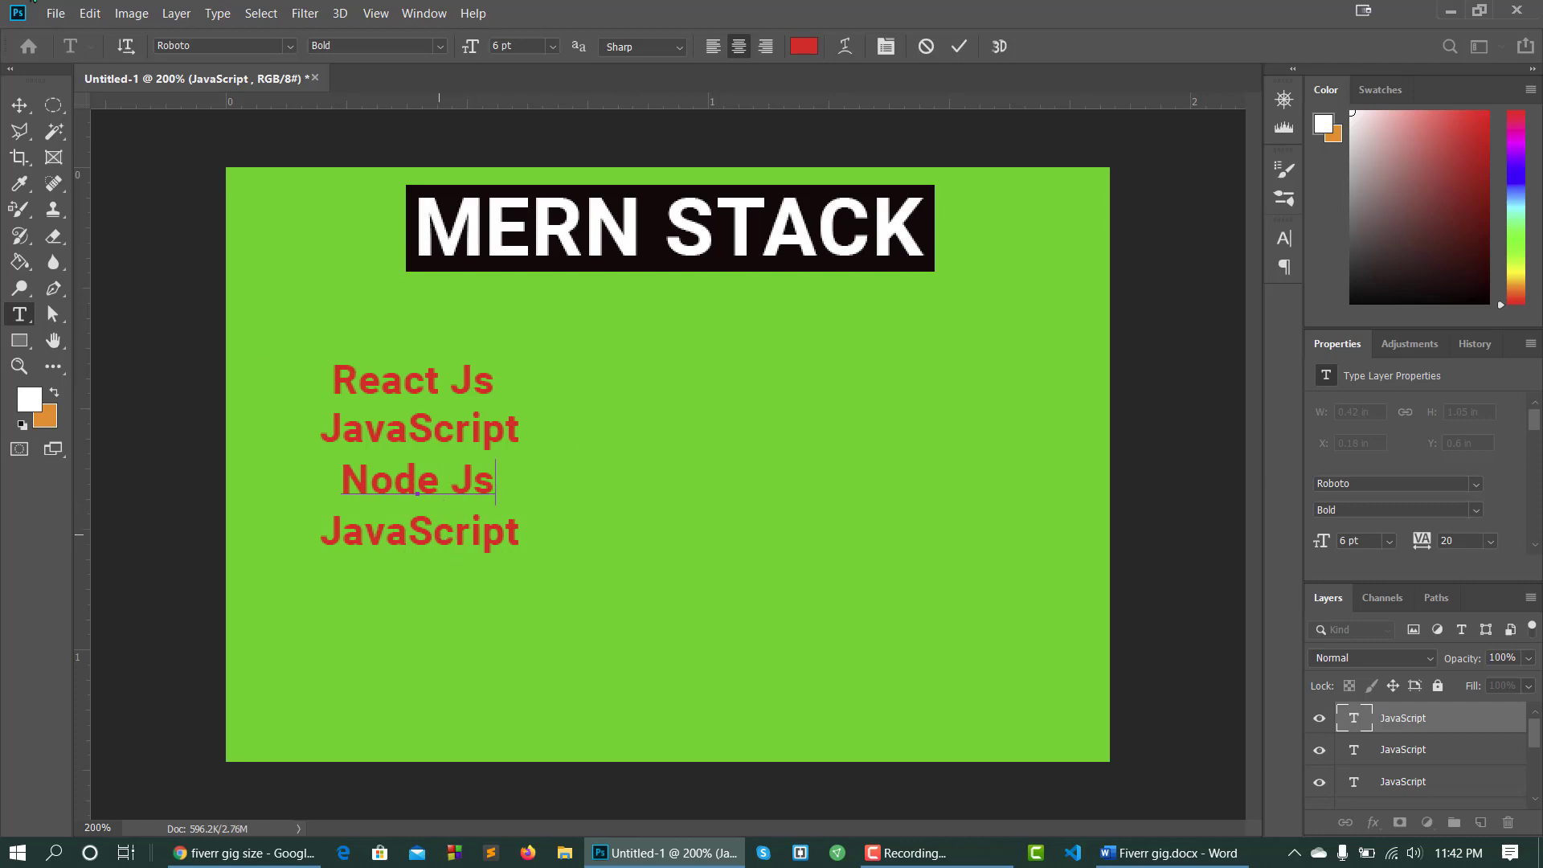
click(20, 104)
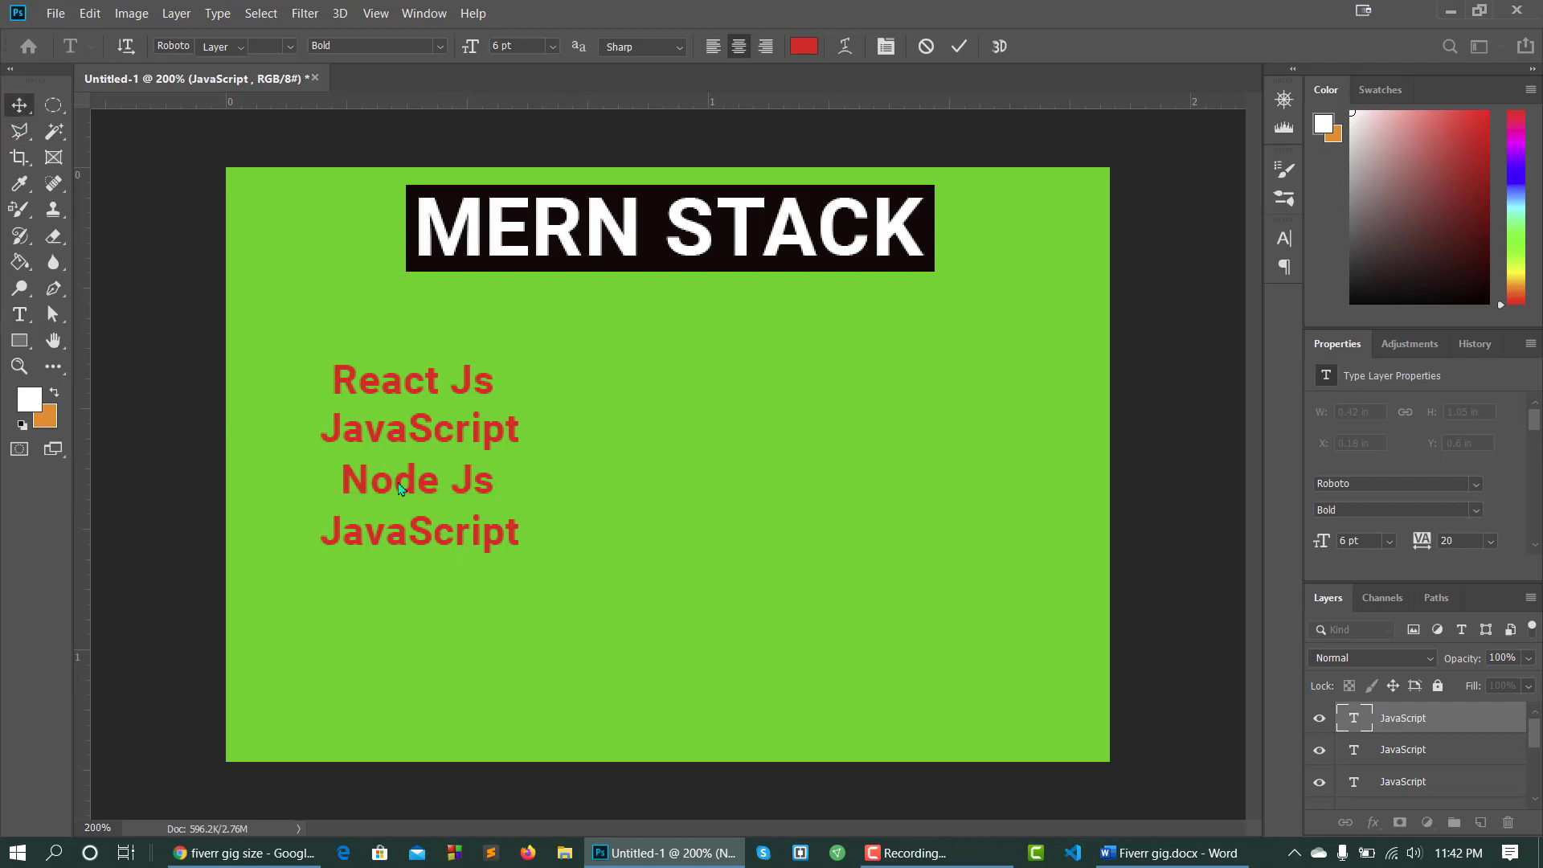
Replace the lowest JavaScript label with "Express Js" and line up the left edges of the labels below React Js with it.
double_click(465, 539)
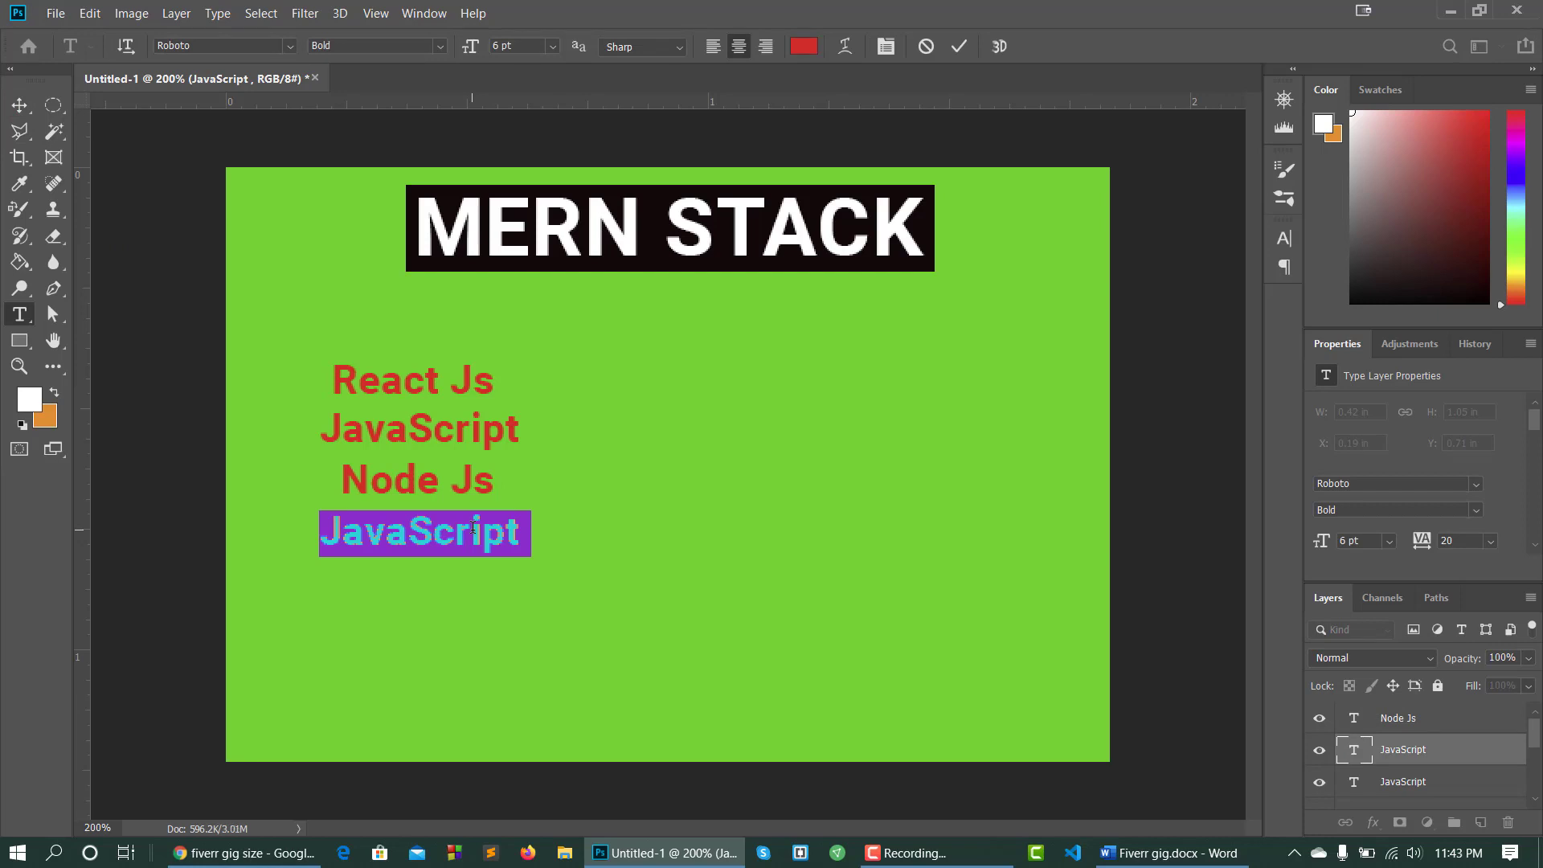
text(Expre)
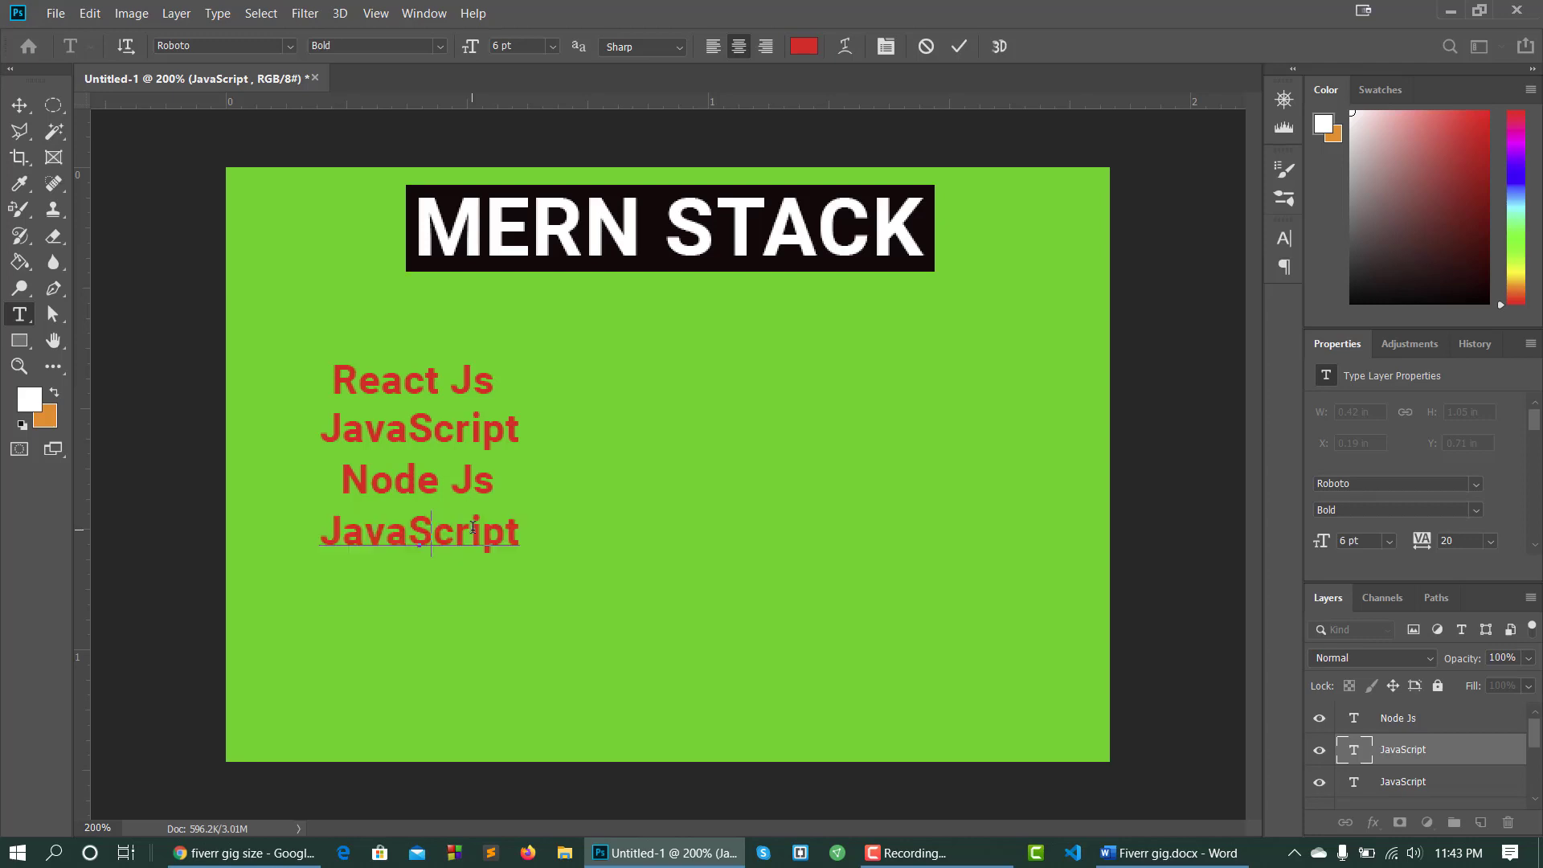
text(ss Js)
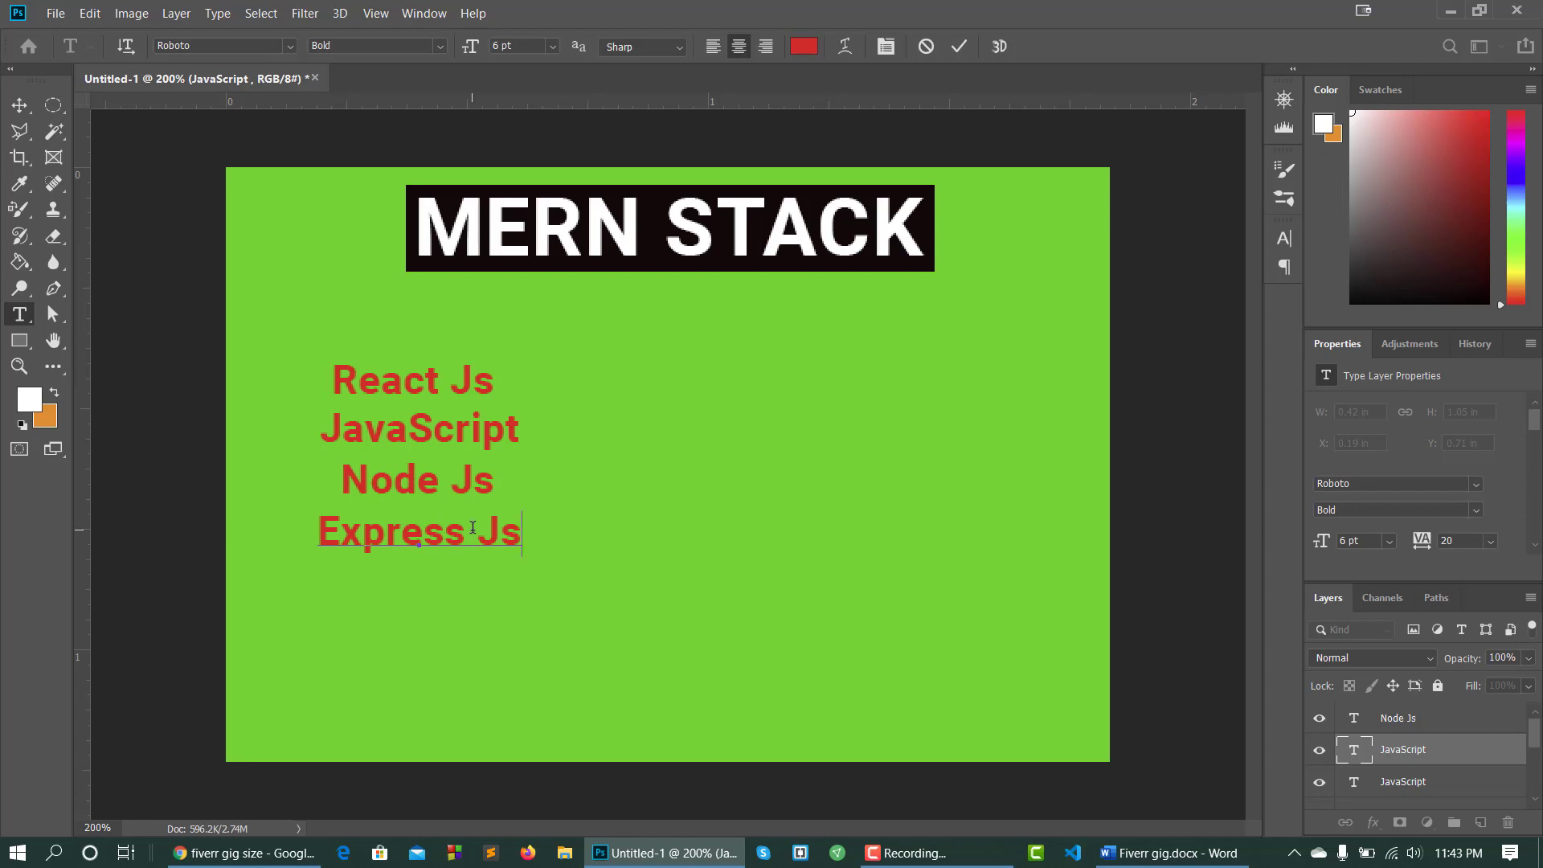
click(19, 105)
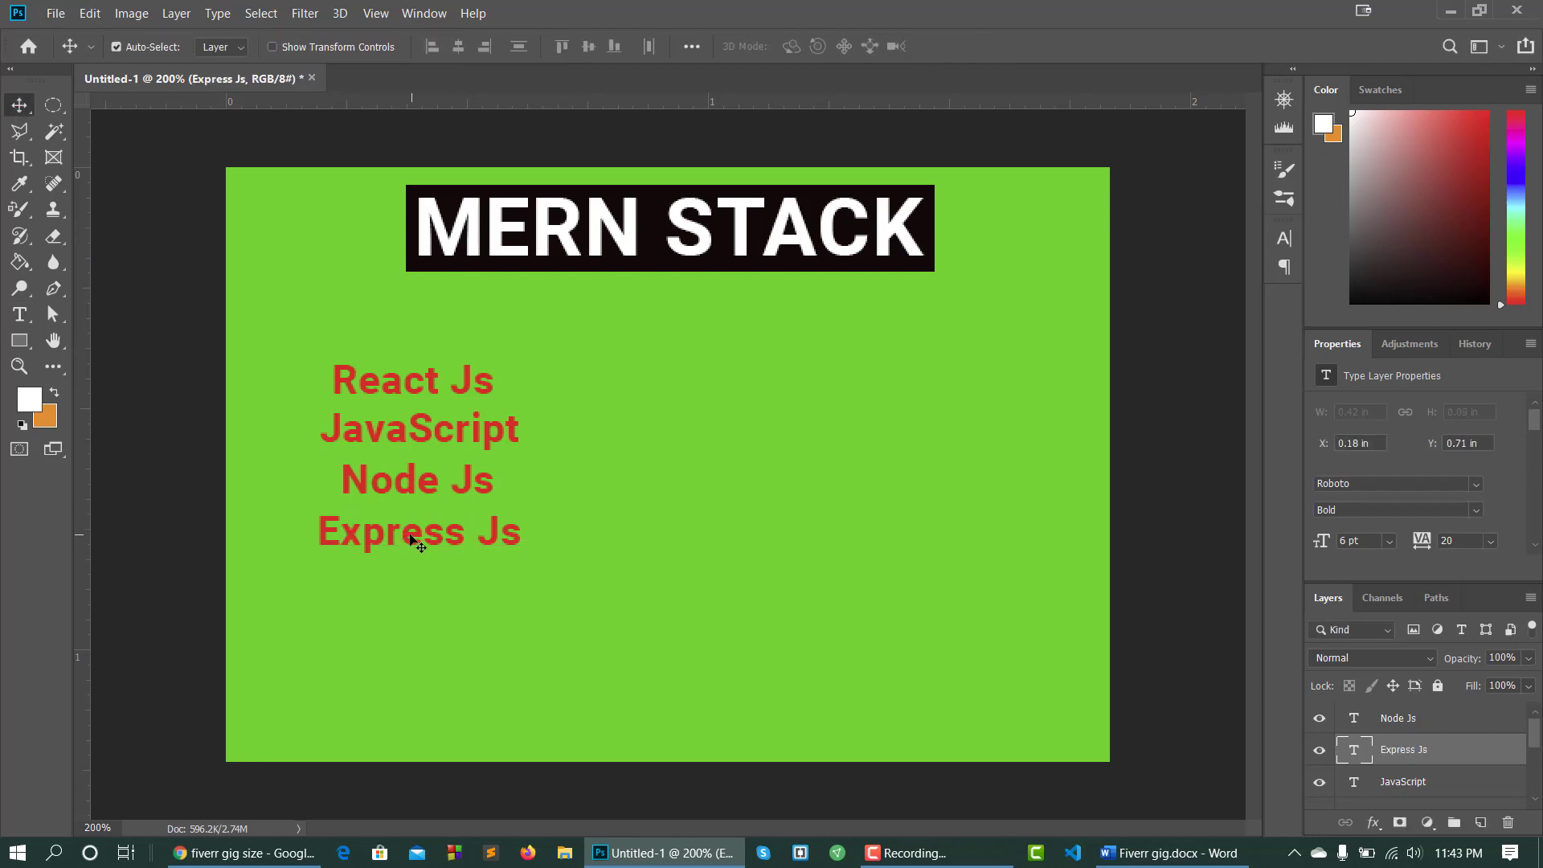
drag(409, 535, 408, 431)
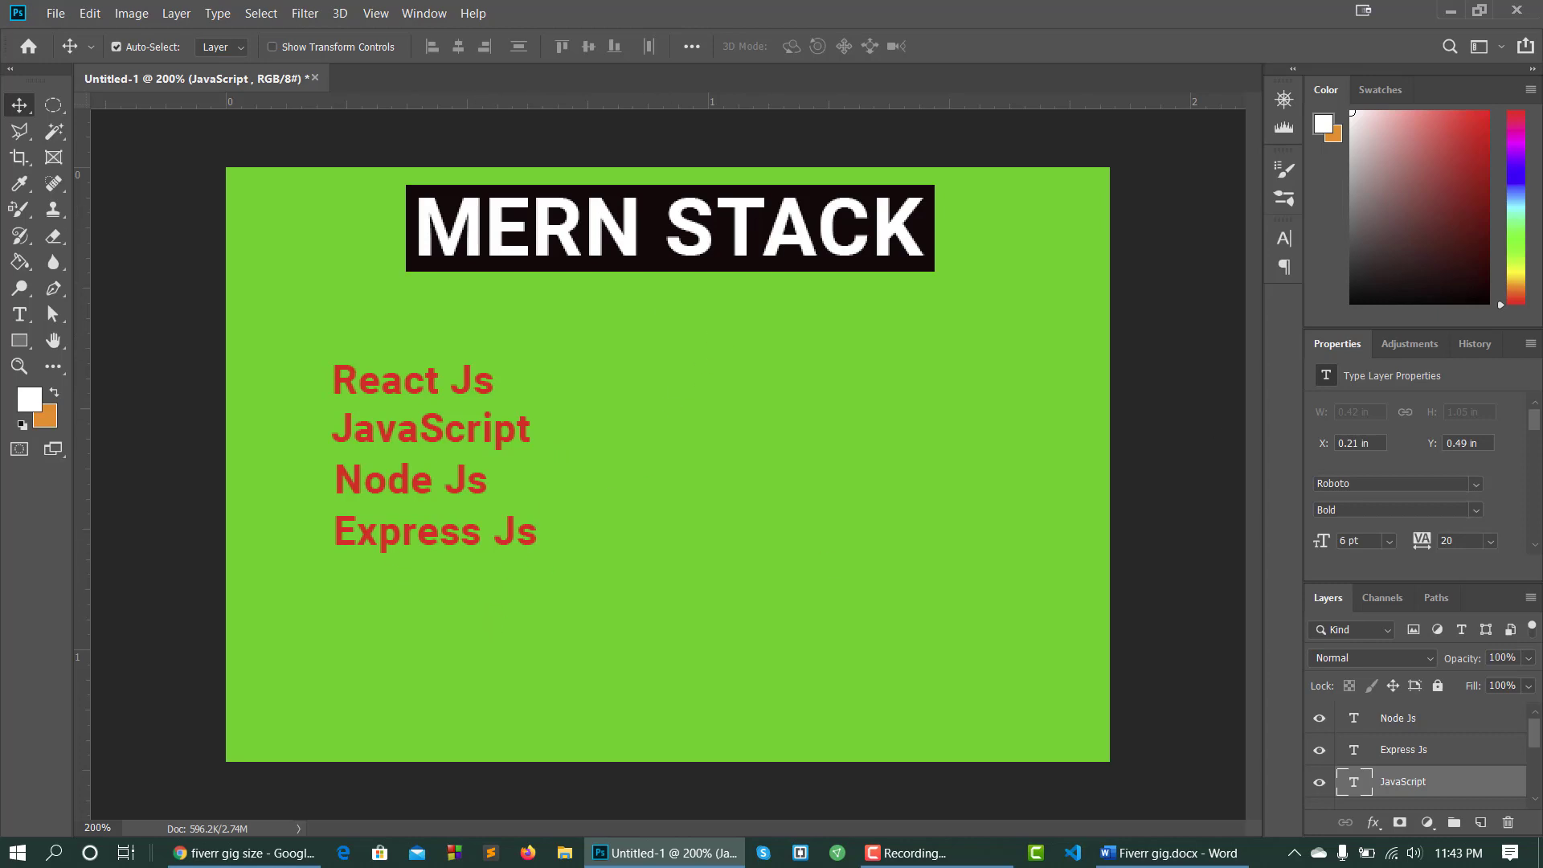
Switch to Chrome and search the web for "react logo" in a new tab.
click(244, 852)
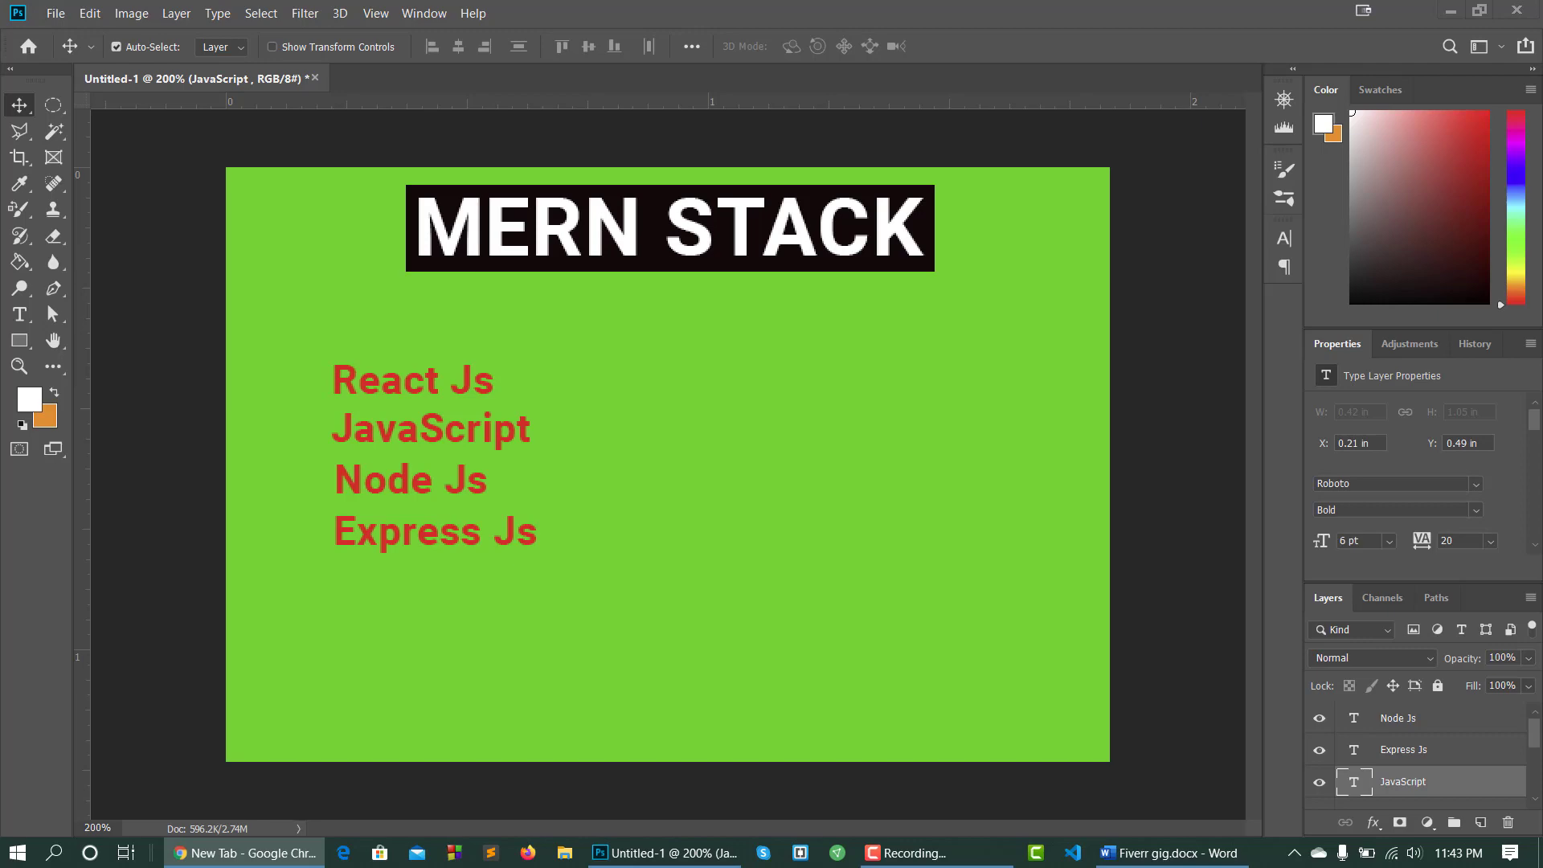
drag(1081, 158, 763, 2)
click(747, 57)
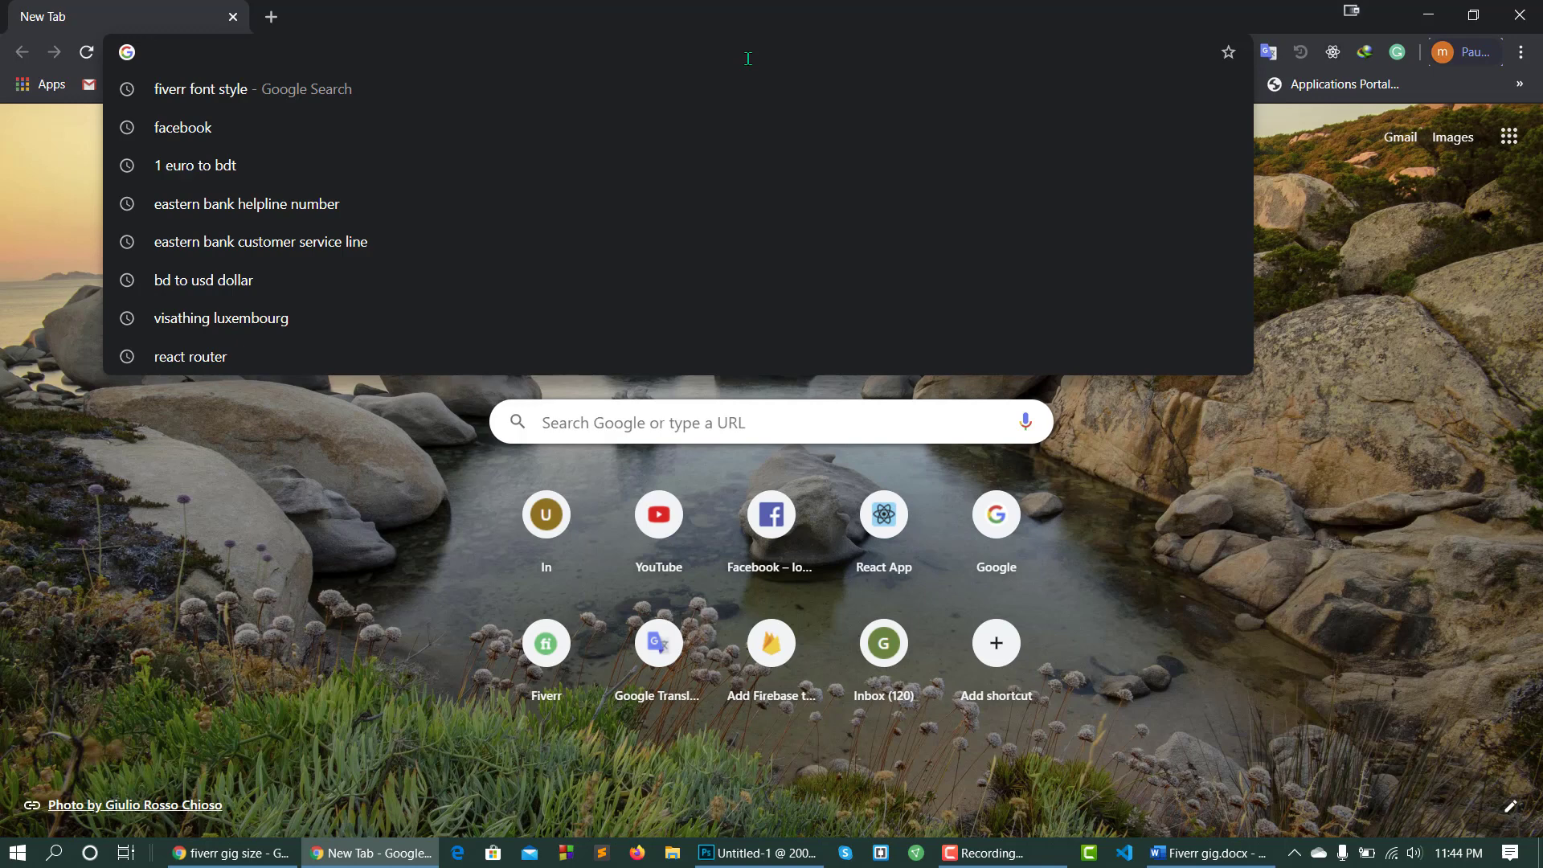
text(reace)
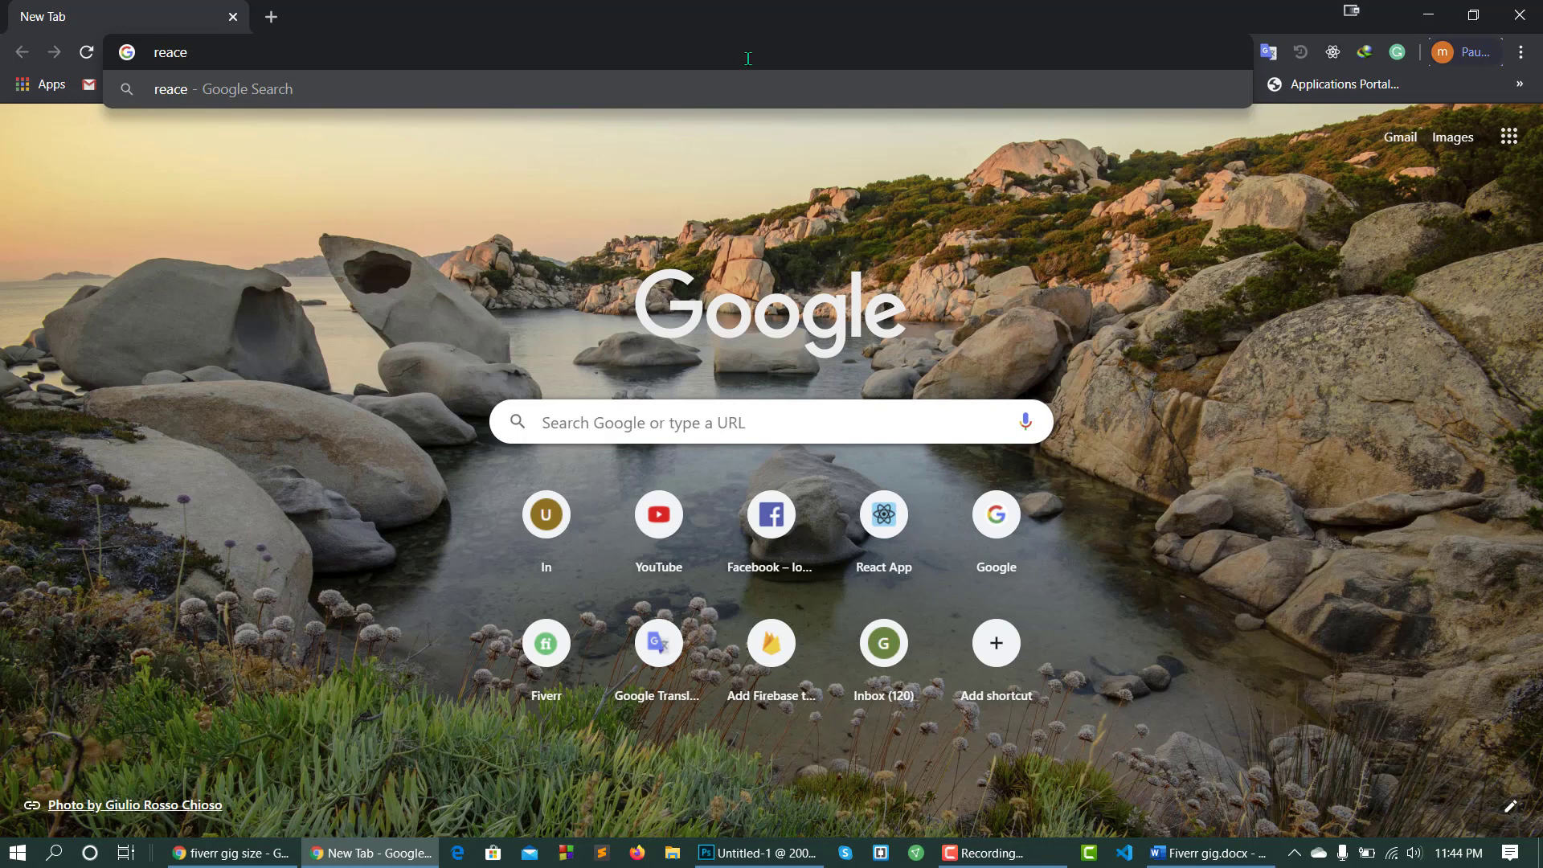
text(t js)
key(BackSpace)
key(BackSpace)
key(BackSpace)
key(BackSpace)
key(BackSpace)
text(t )
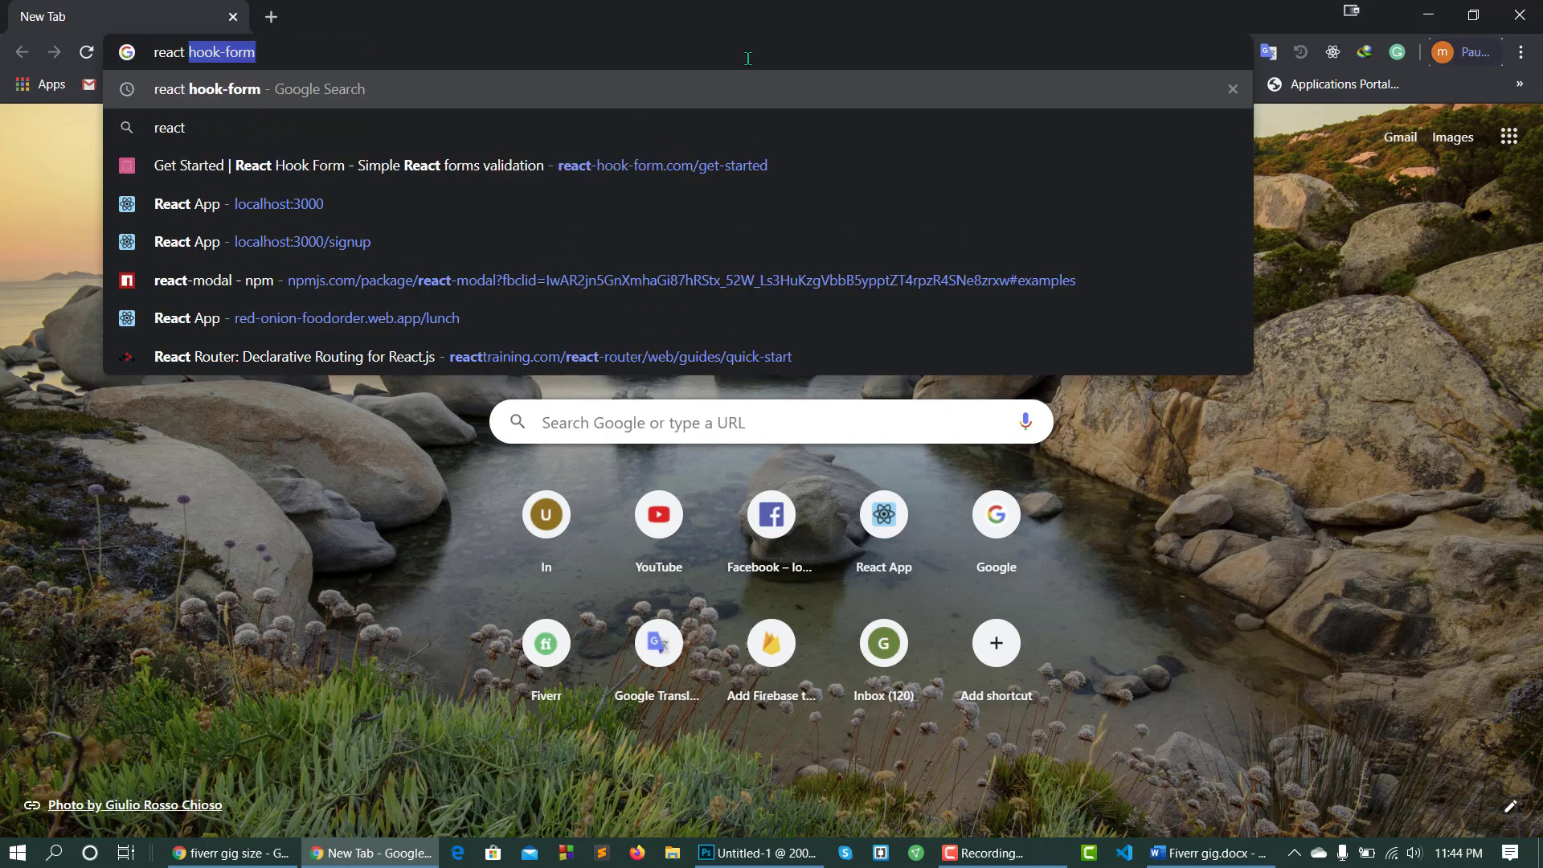
text(logo)
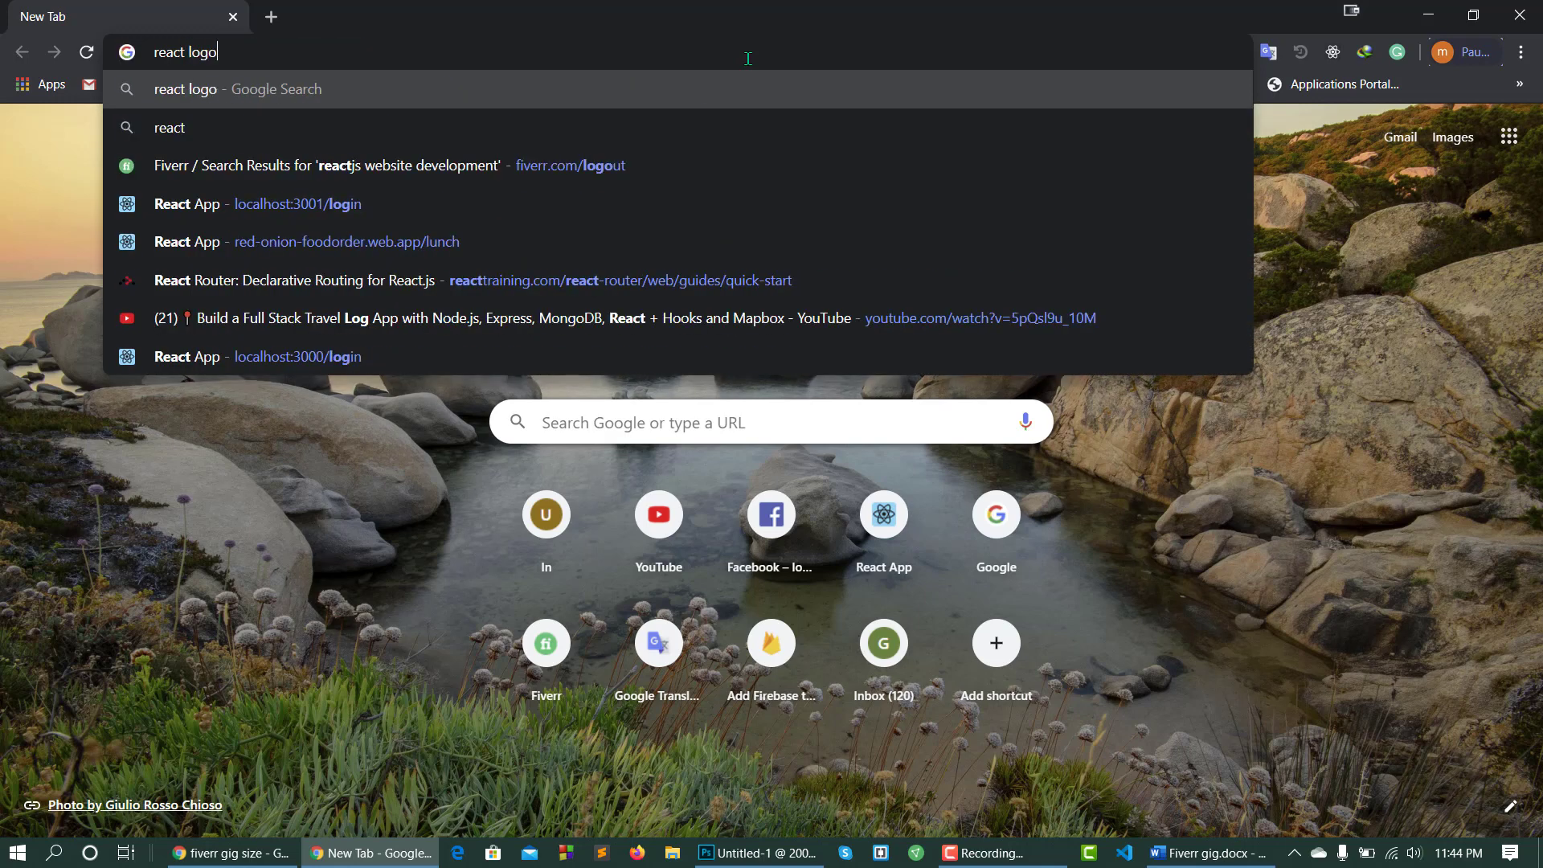
key(Return)
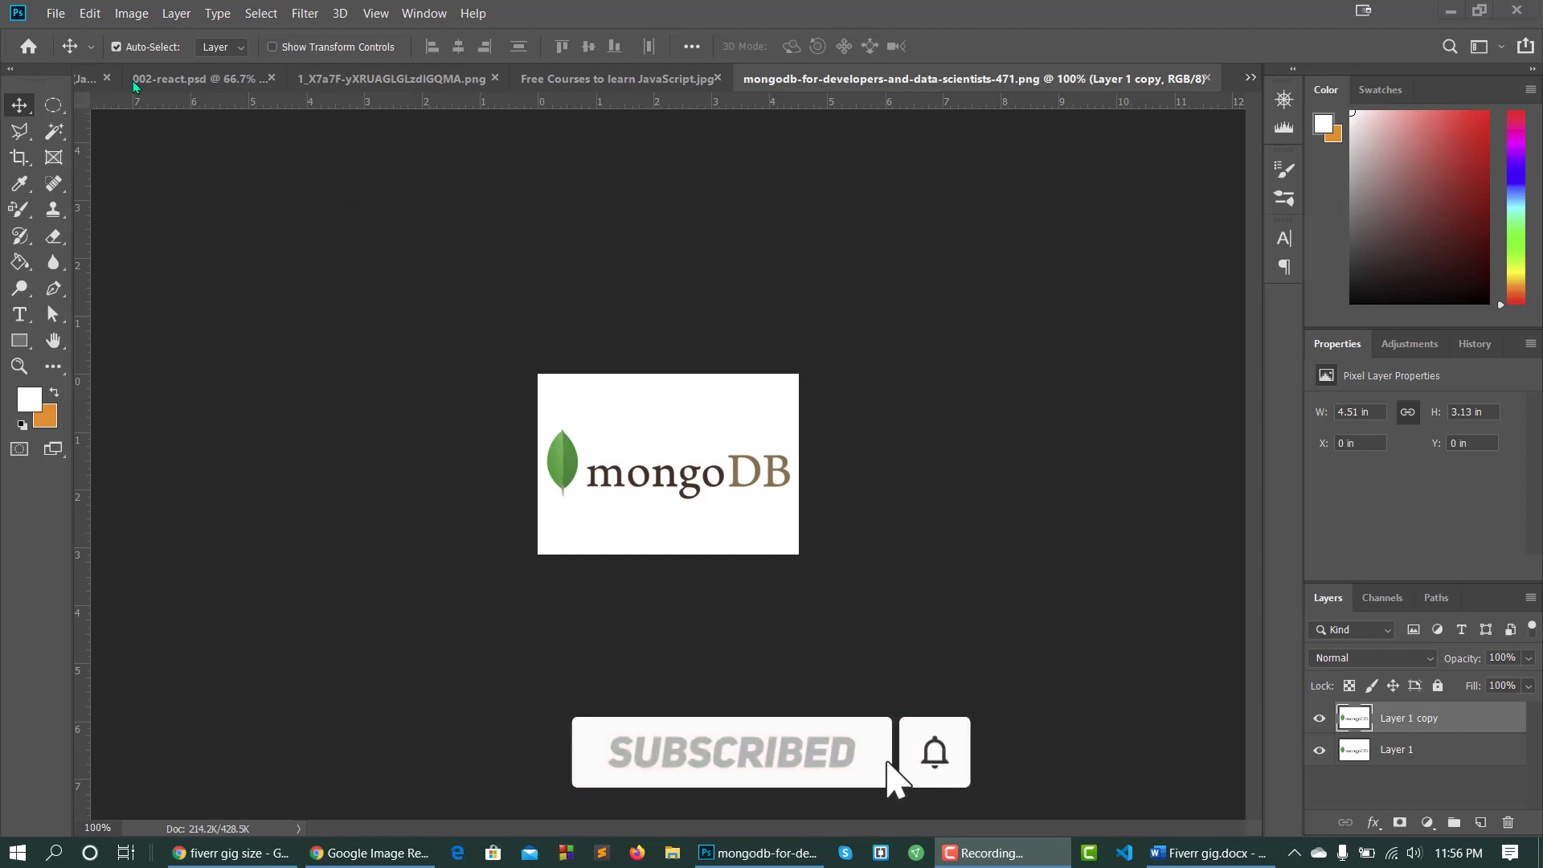
Copy the Capa 1 group with its <Grupo> and <Trazado> layers from 002-react.psd into the Untitled-1 gig design.
click(156, 78)
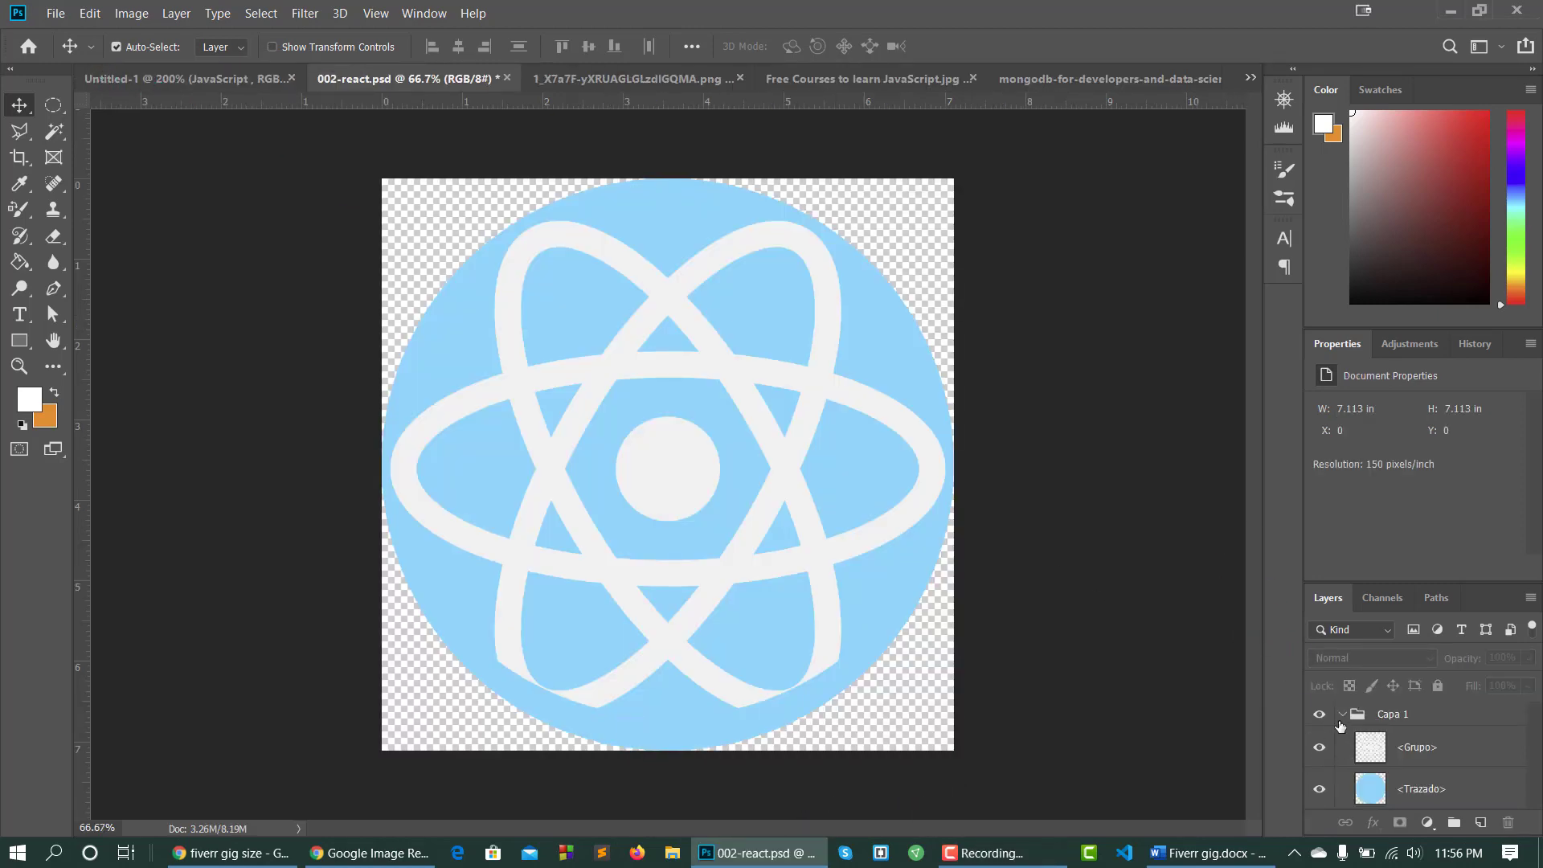
ctrl+click(1386, 715)
ctrl+click(1416, 747)
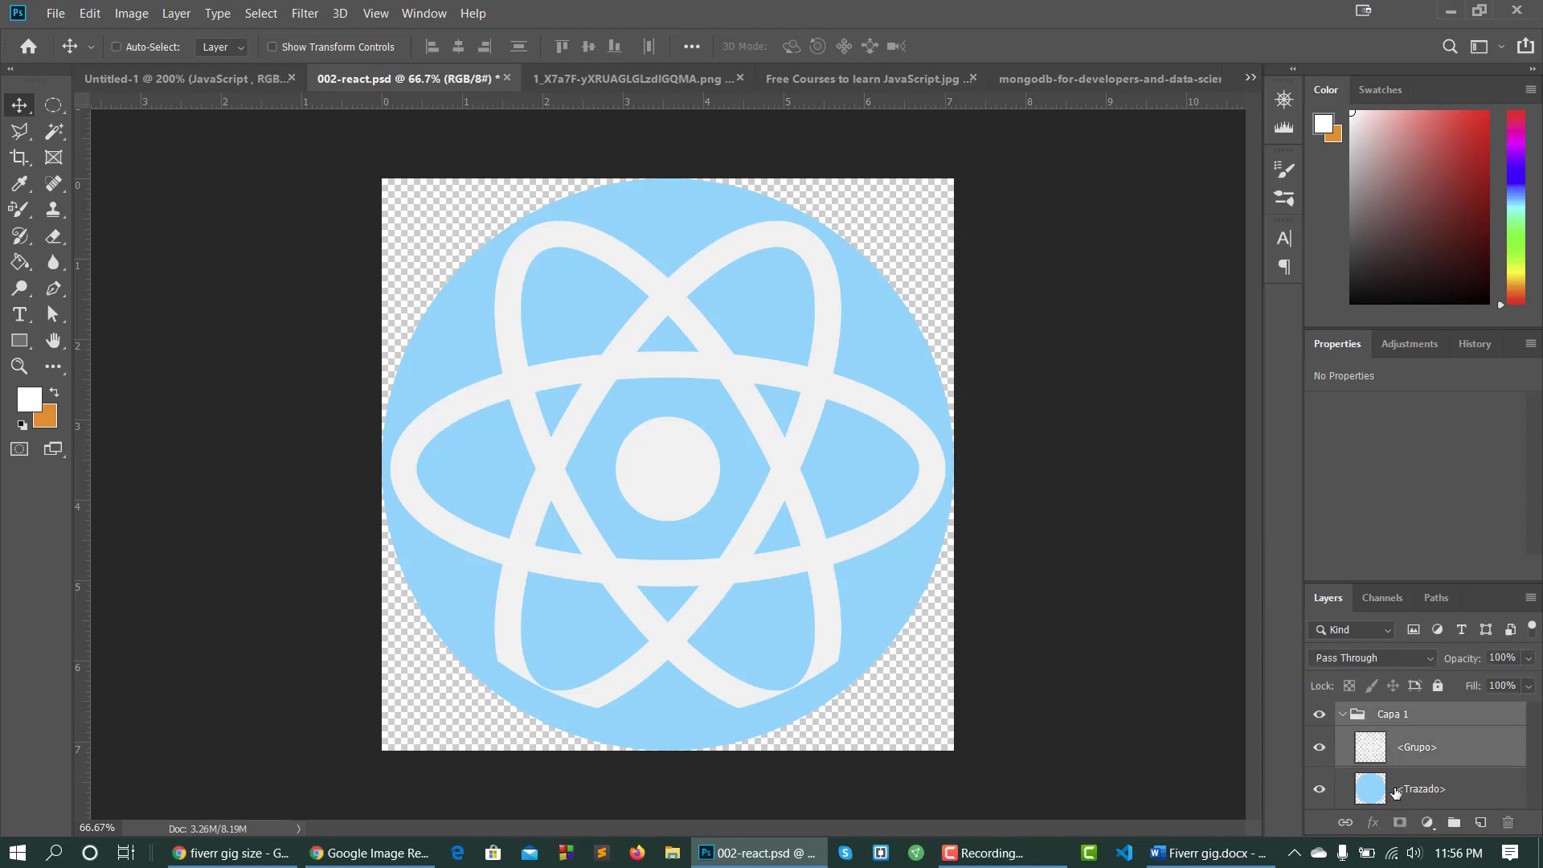
ctrl+click(1421, 789)
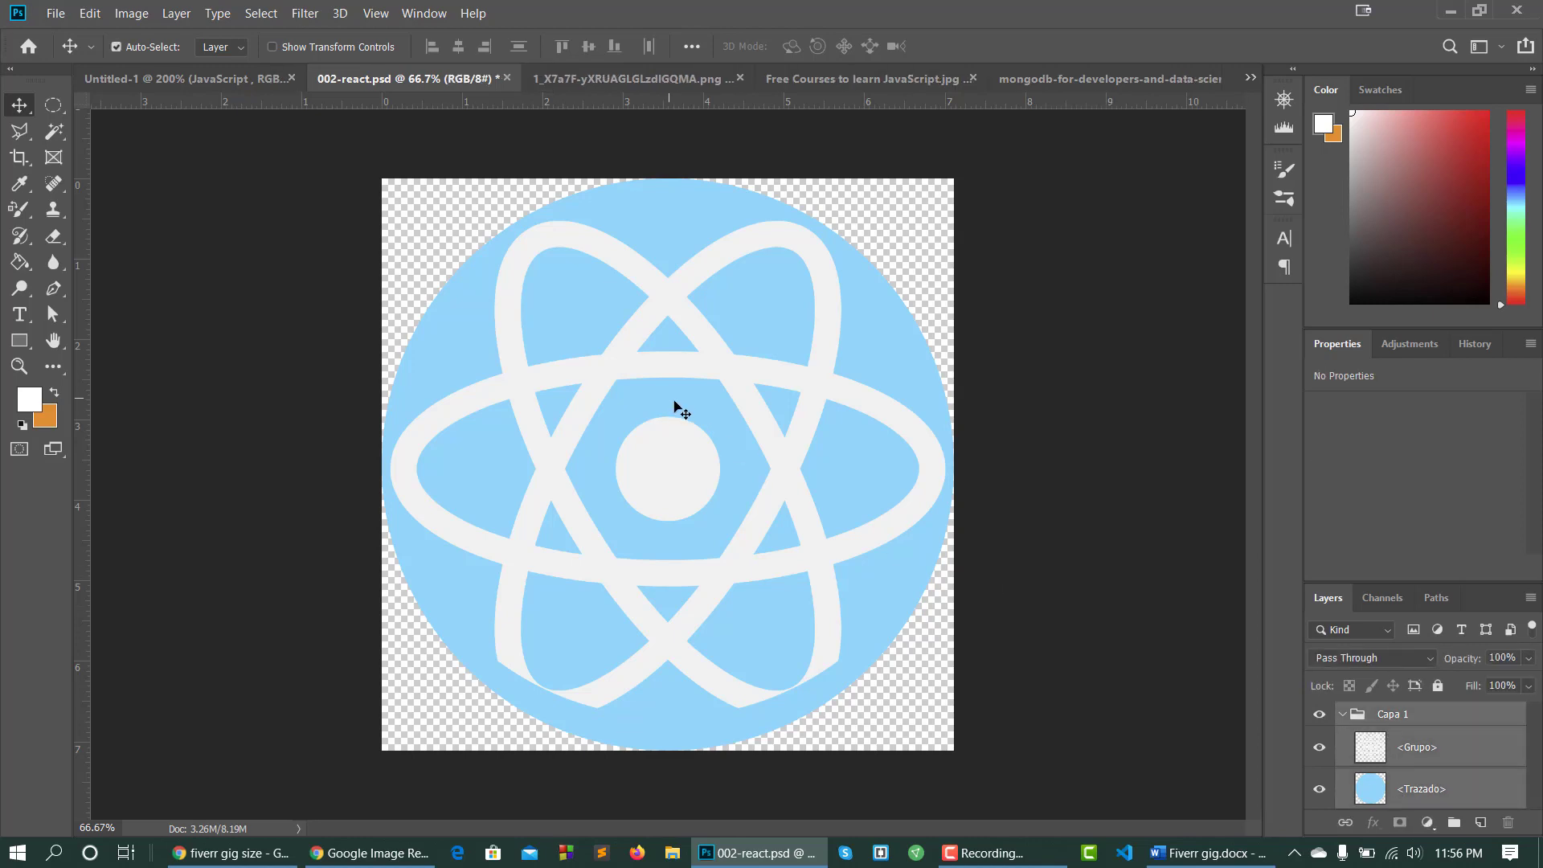
drag(679, 409, 919, 413)
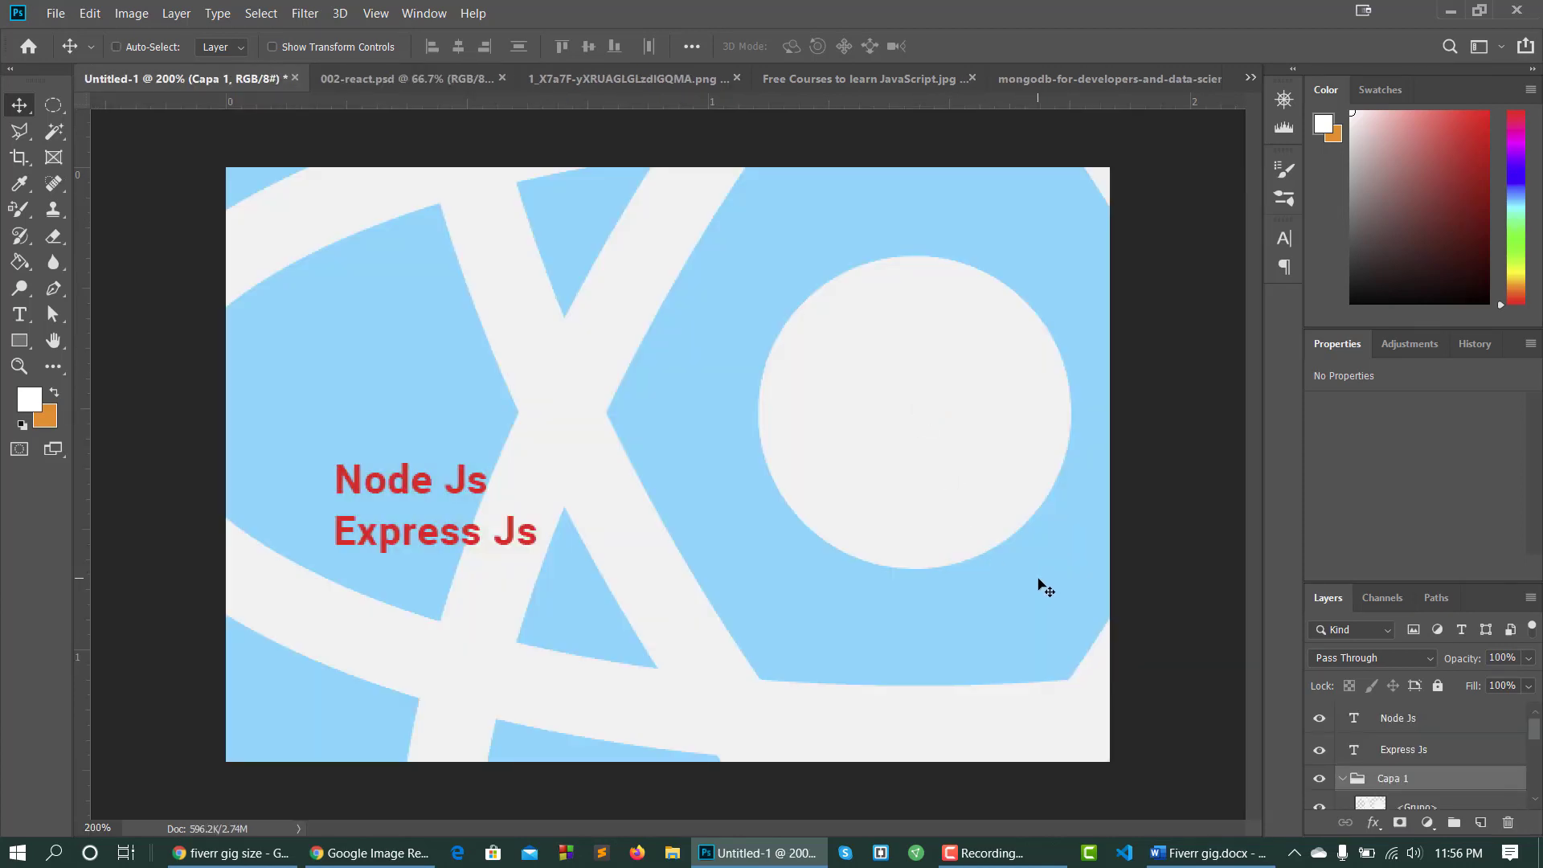
Scale the React logo to about 15.37% and place it below the heading, on the right part of the canvas.
key(ctrl+t)
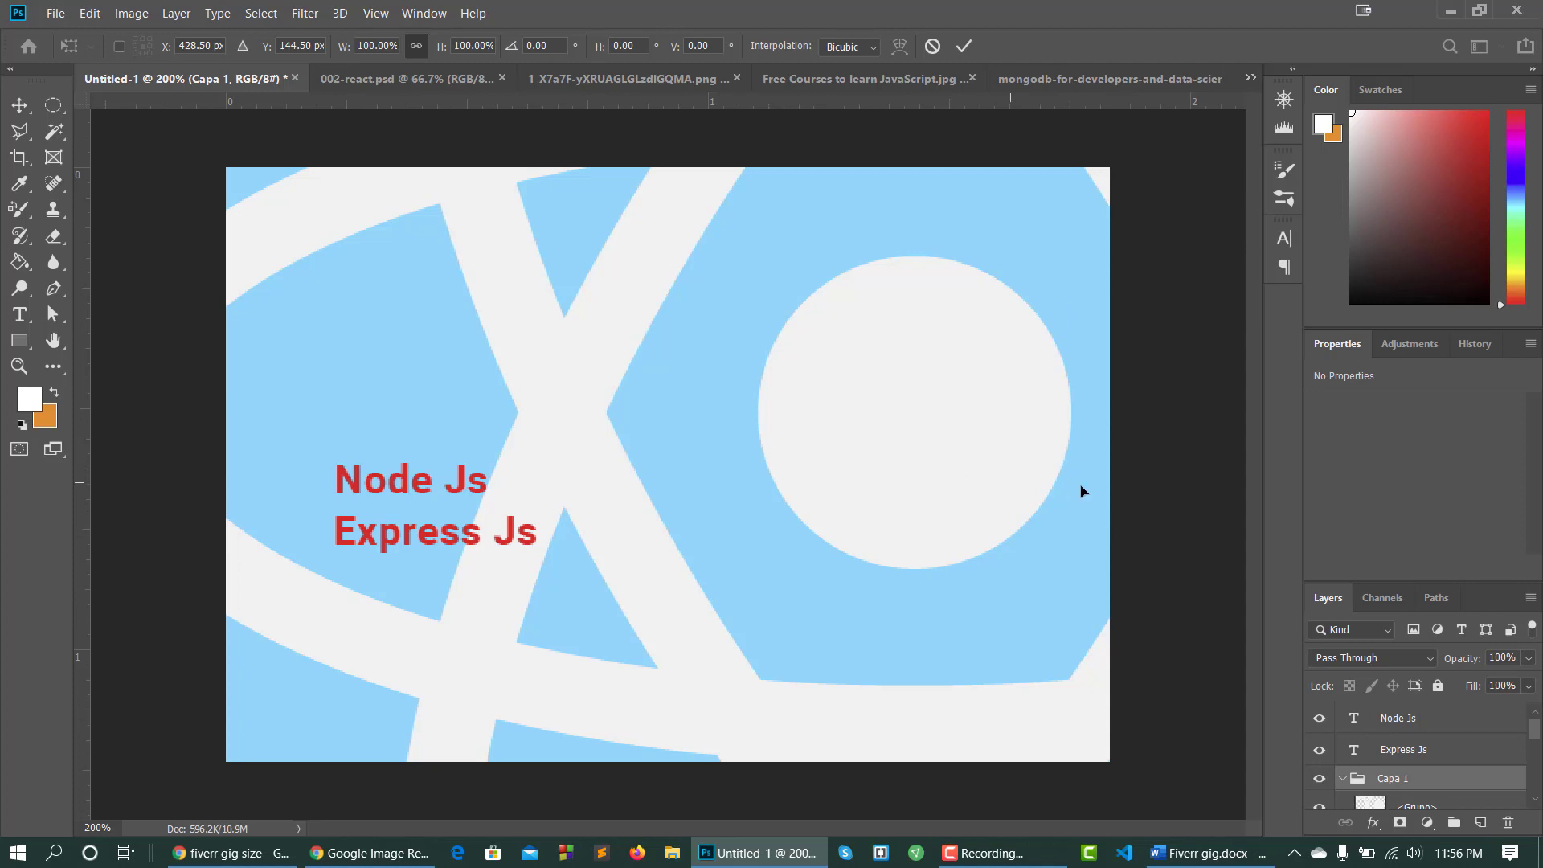
drag(924, 374, 589, 641)
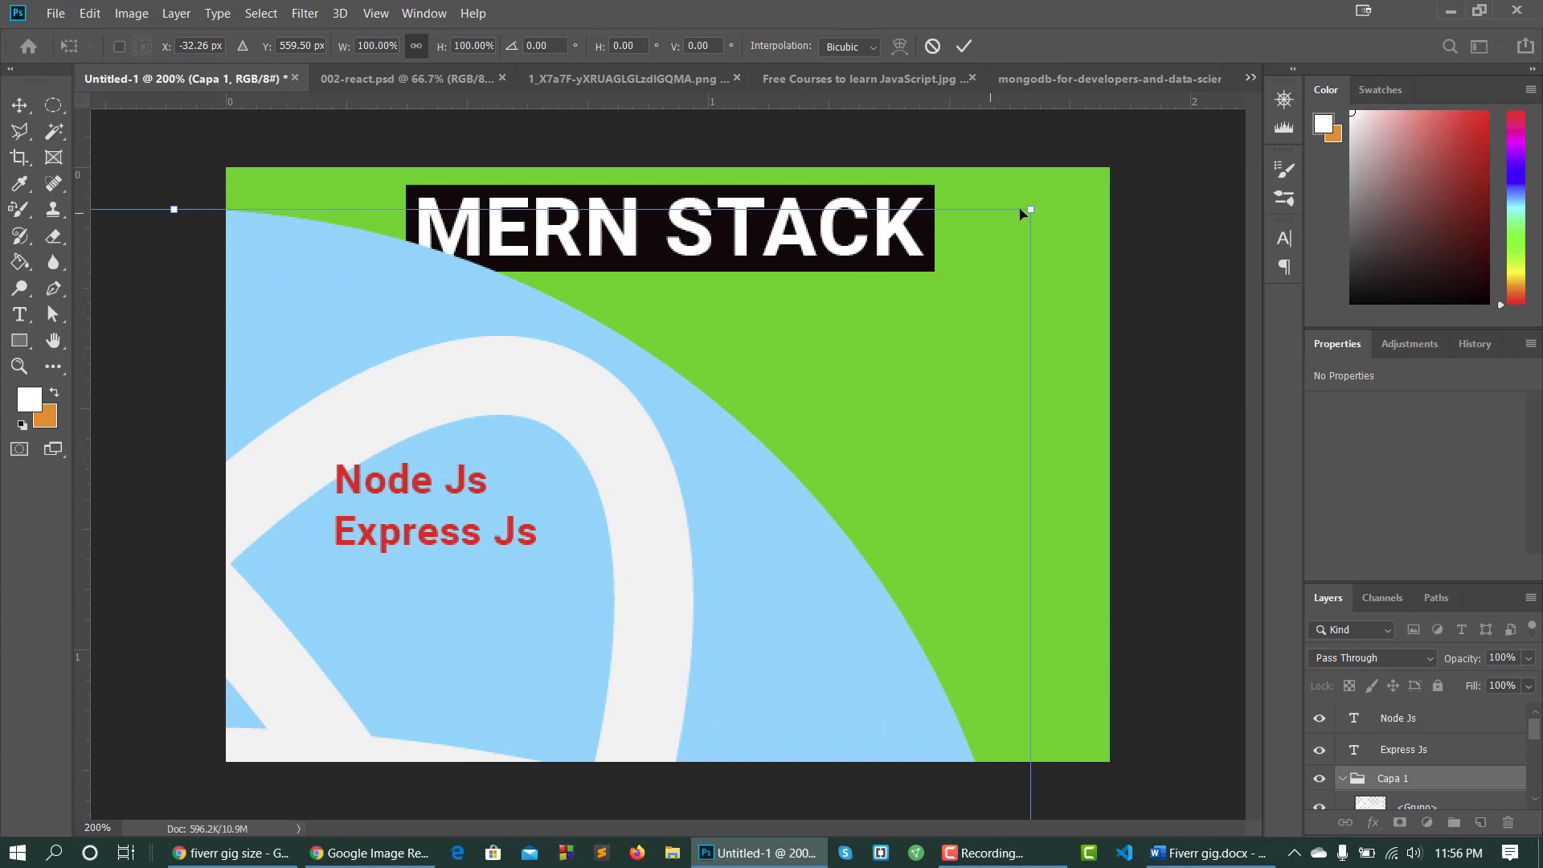
drag(1029, 209, 440, 625)
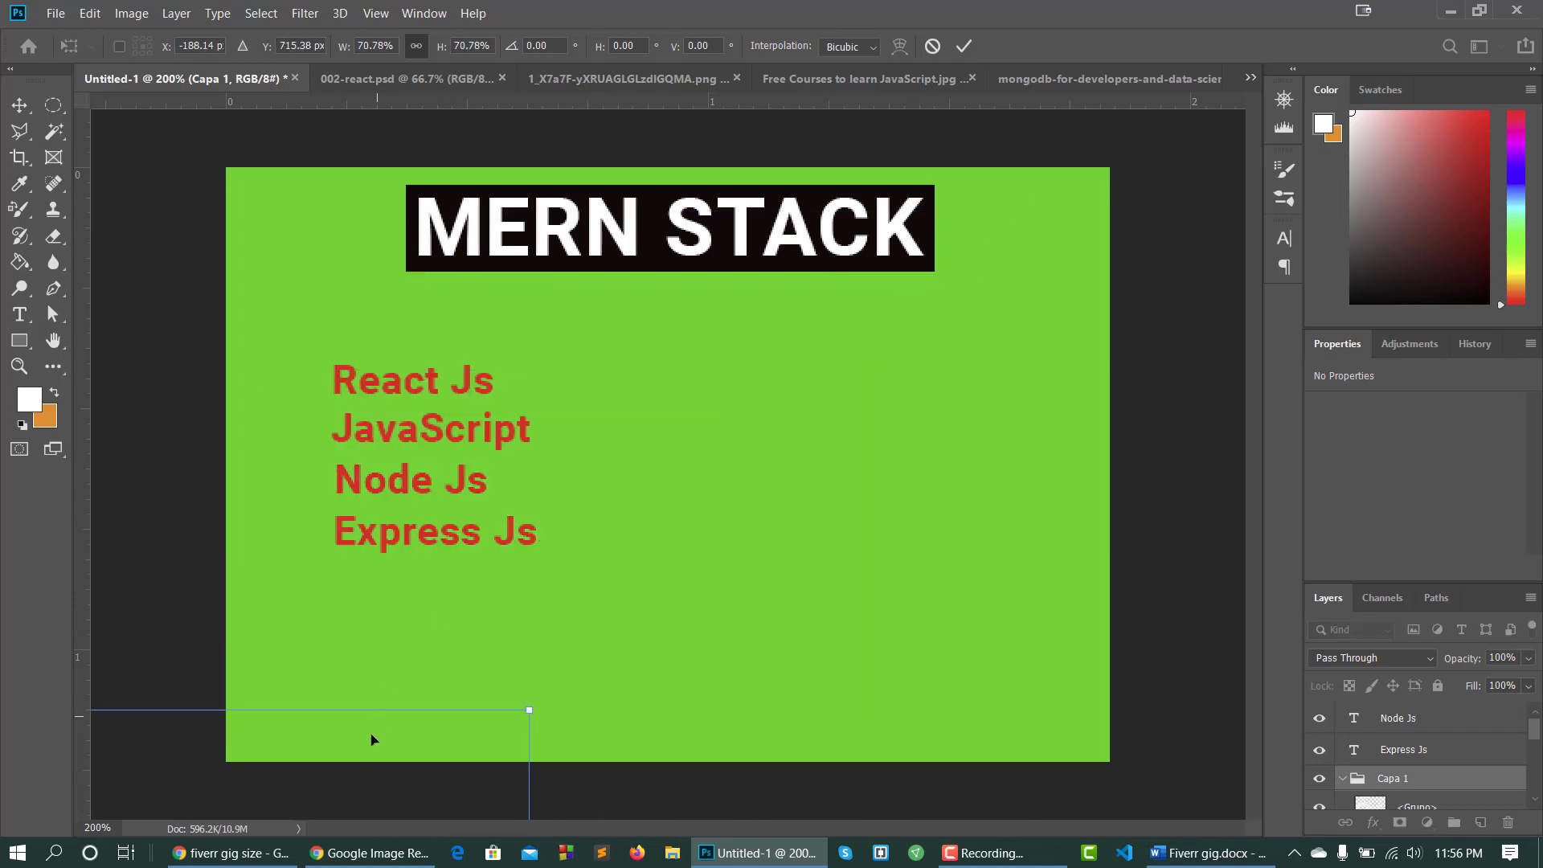
drag(370, 744, 936, 261)
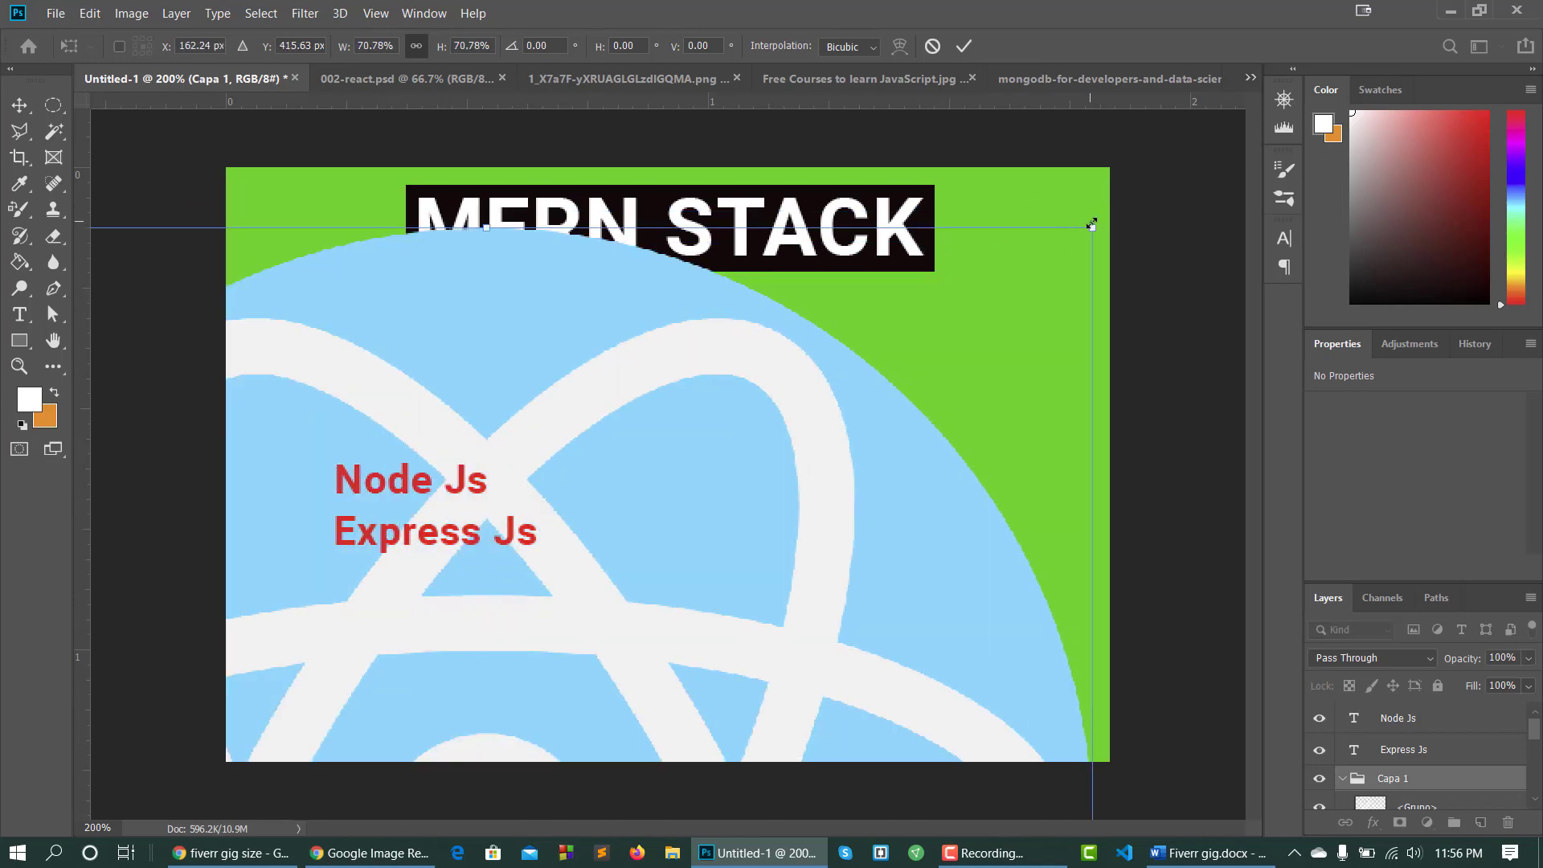
drag(1092, 226, 1039, 222)
drag(885, 163, 924, 352)
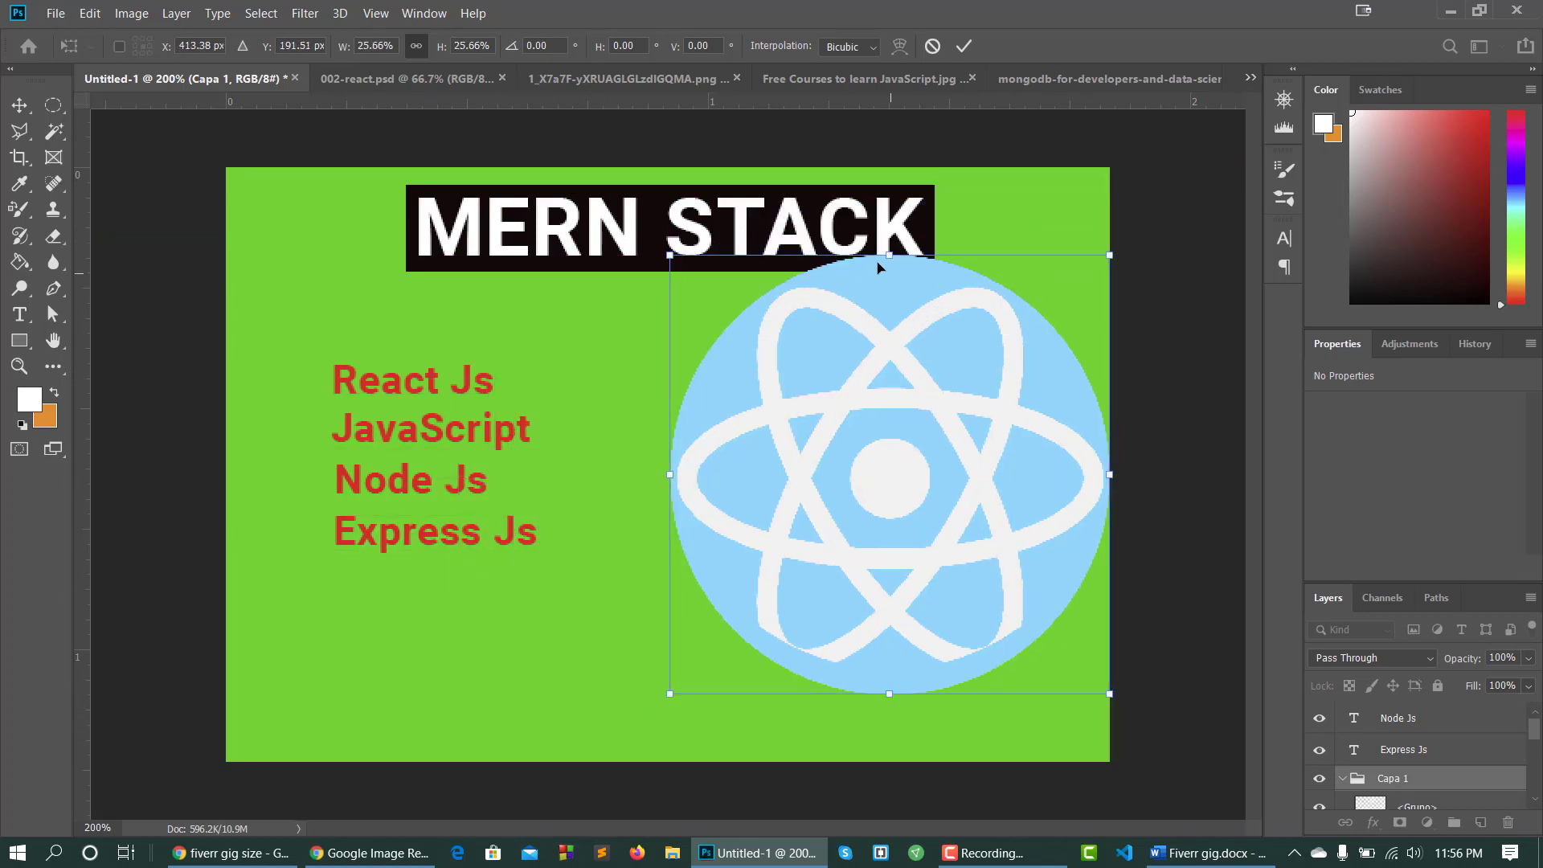
drag(888, 255, 880, 426)
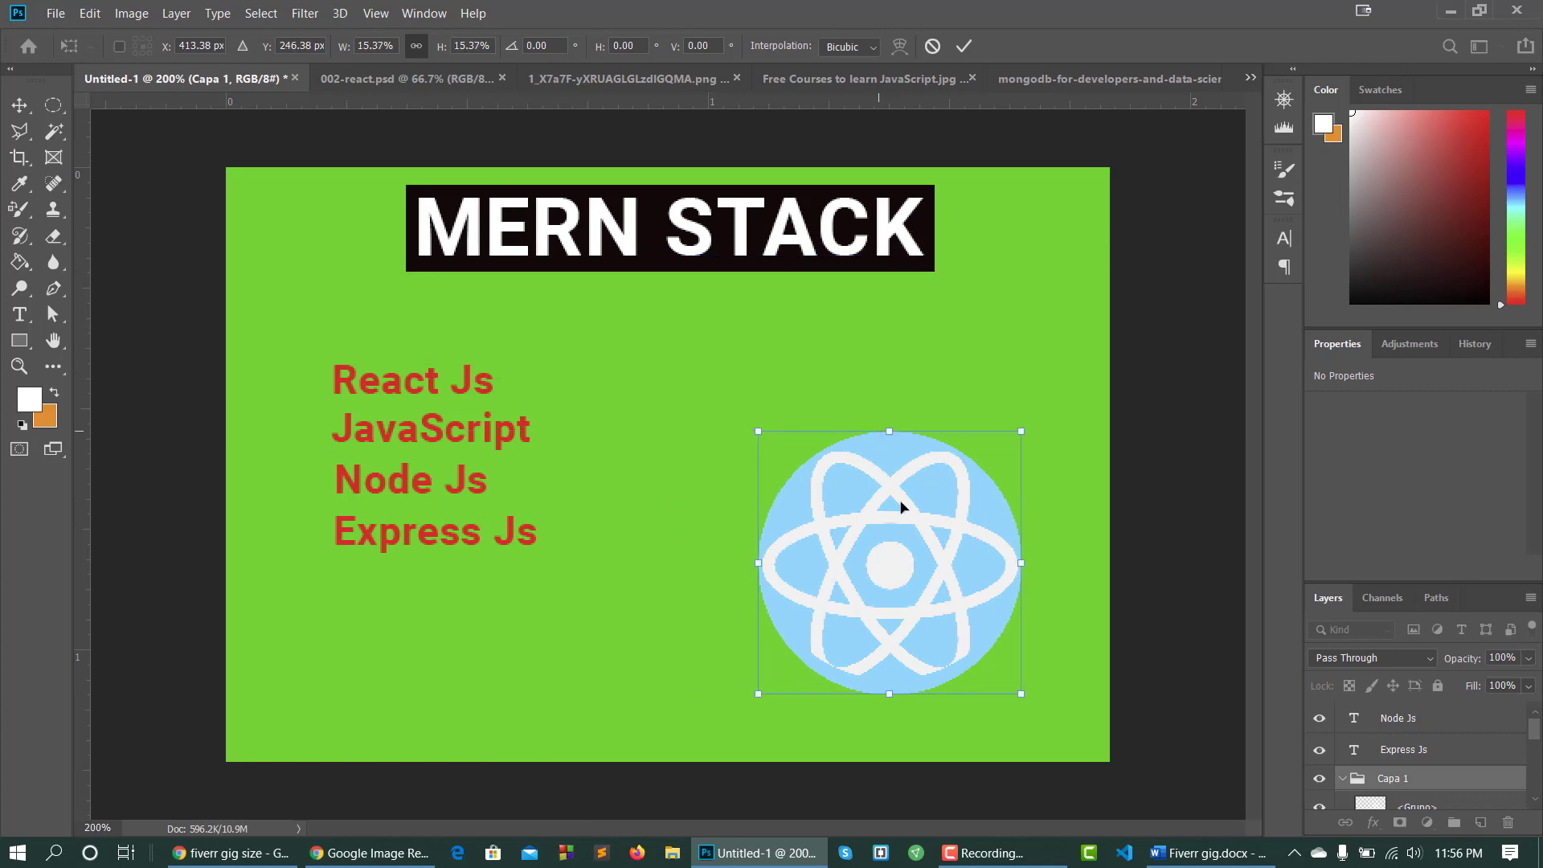
drag(892, 503, 930, 356)
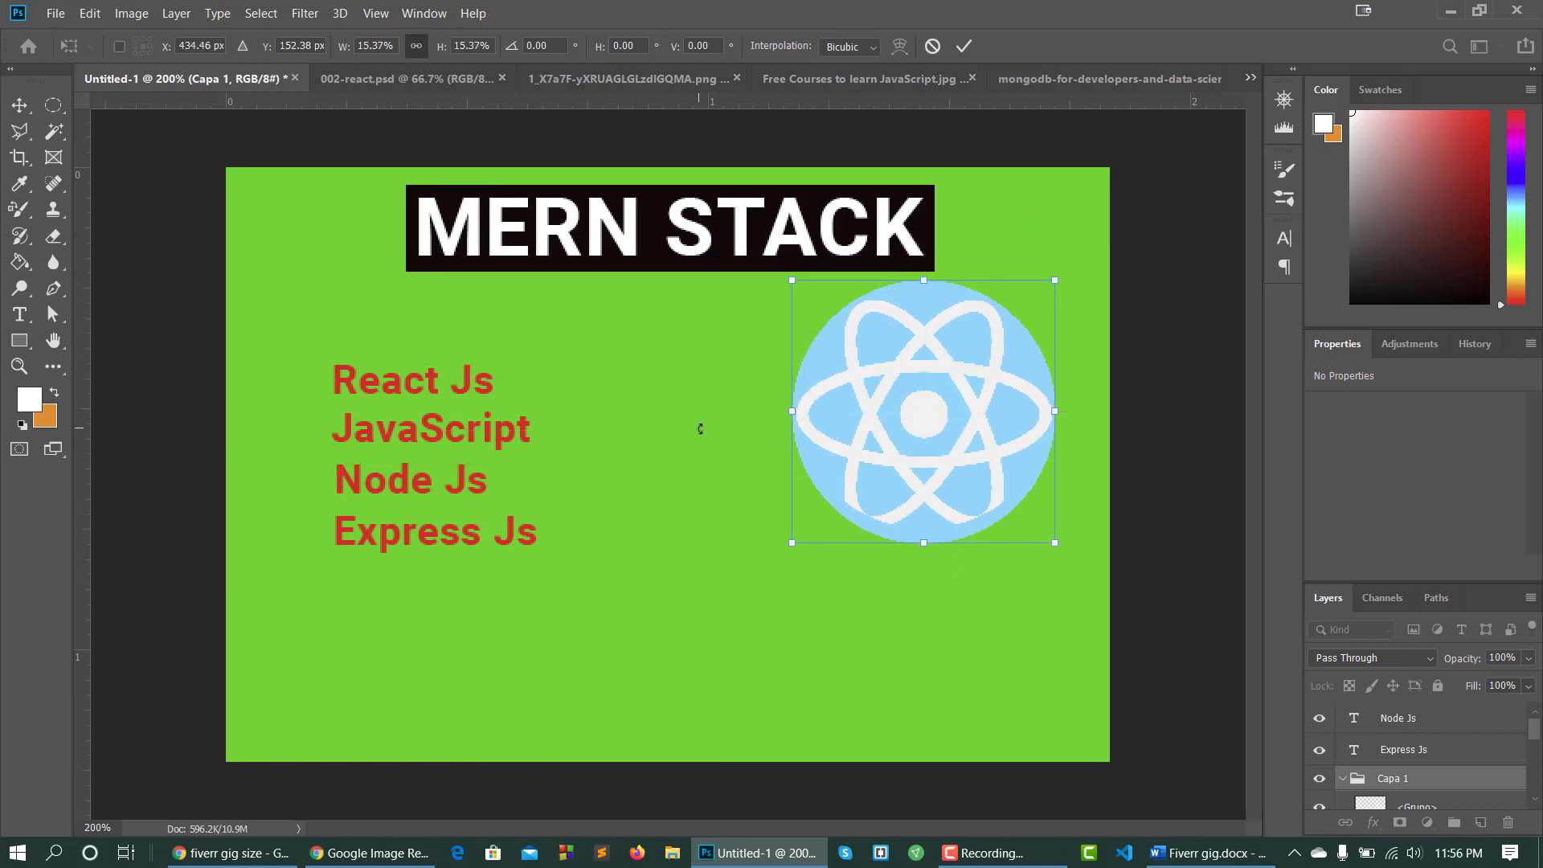
click(20, 113)
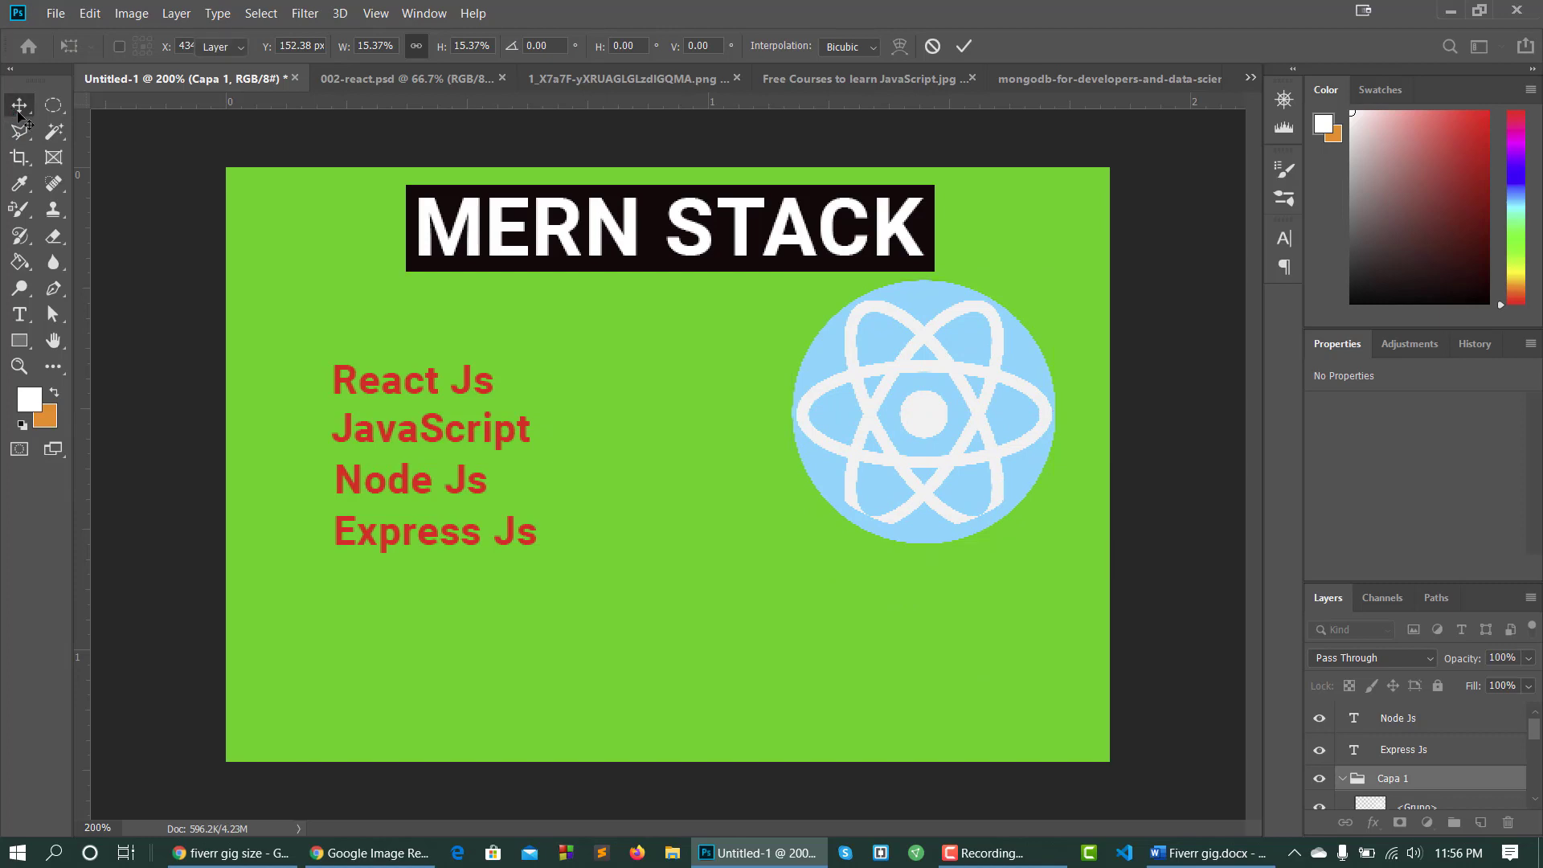